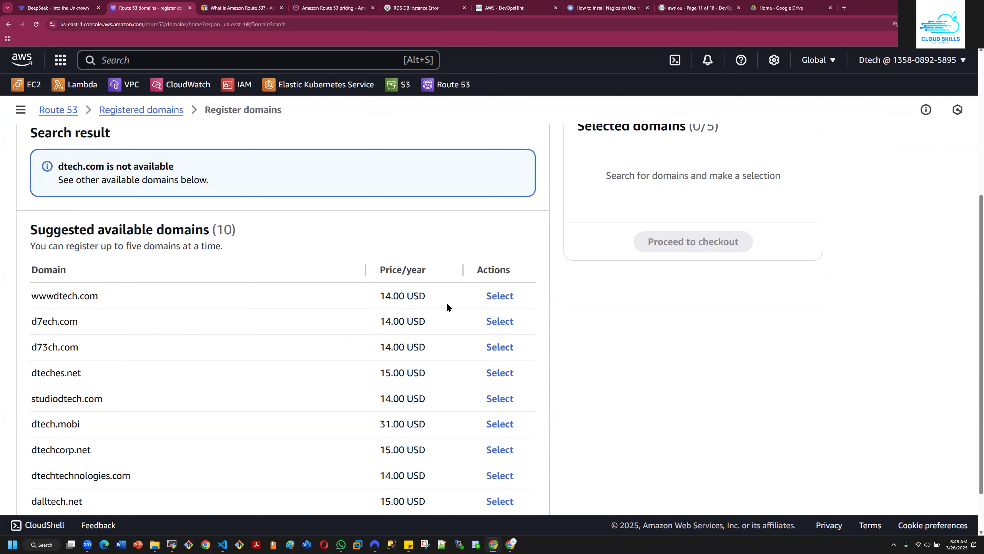
Check whether the domain Dtech.org is available and review the suggested alternatives
scroll(310, 316, down, 2)
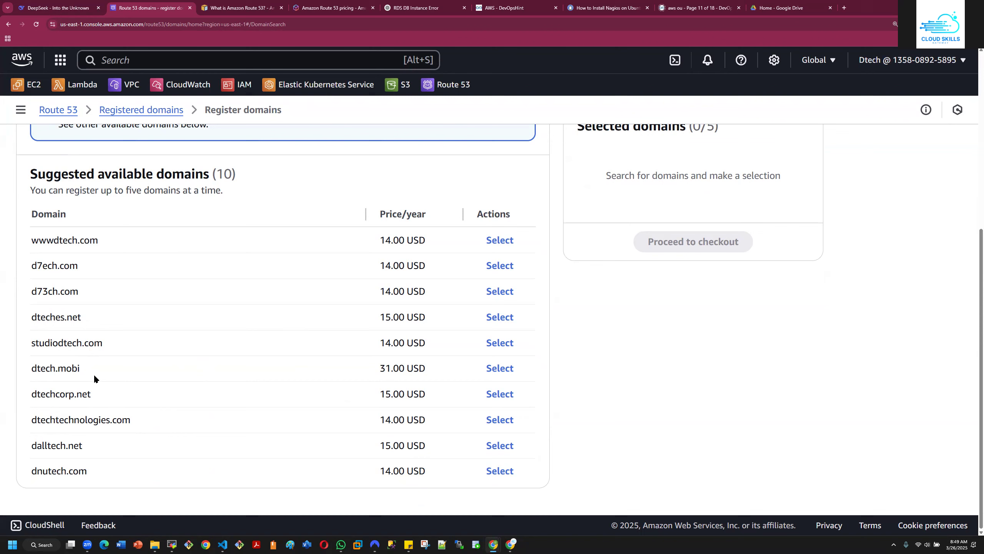
scroll(118, 271, up, 5)
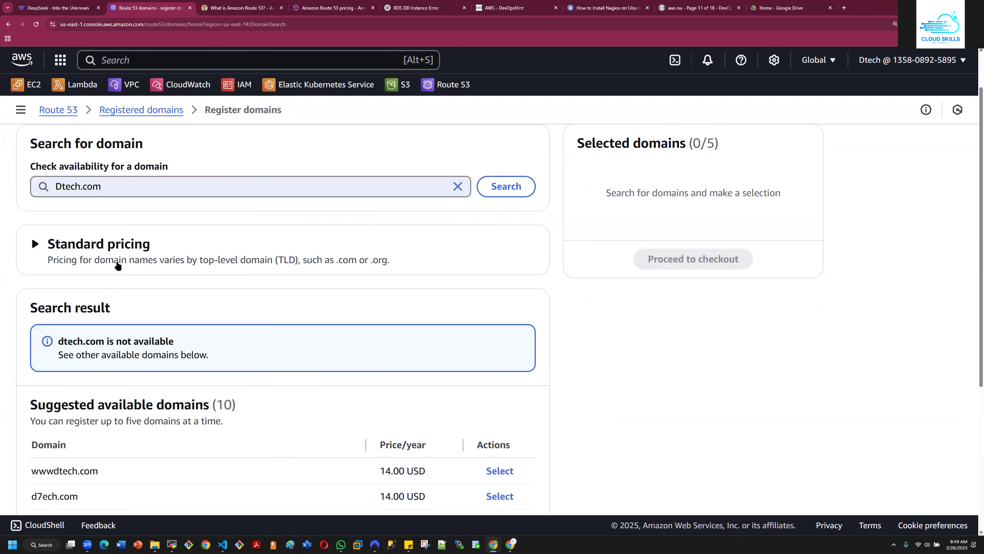
click(109, 187)
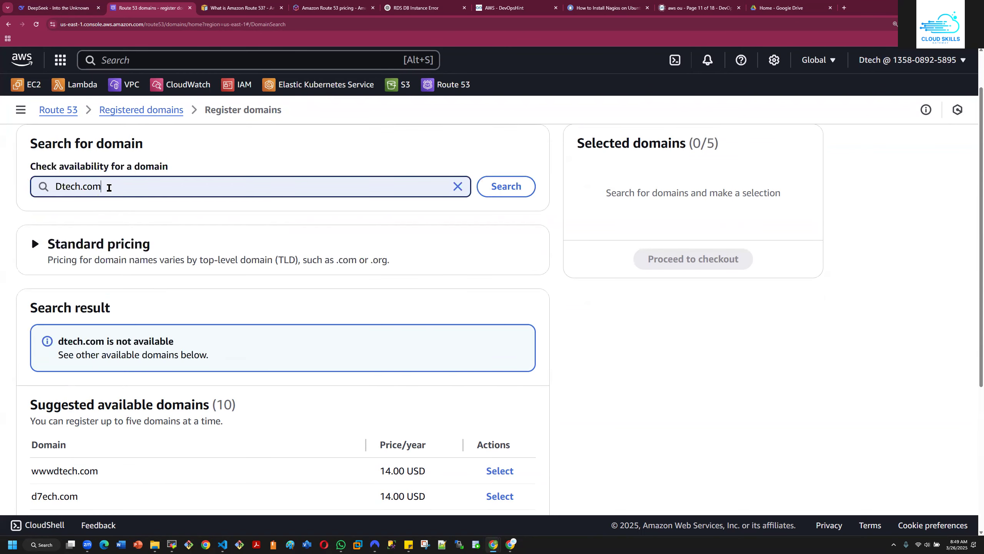
key(BackSpace)
key(BackSpace)
key(BackSpace)
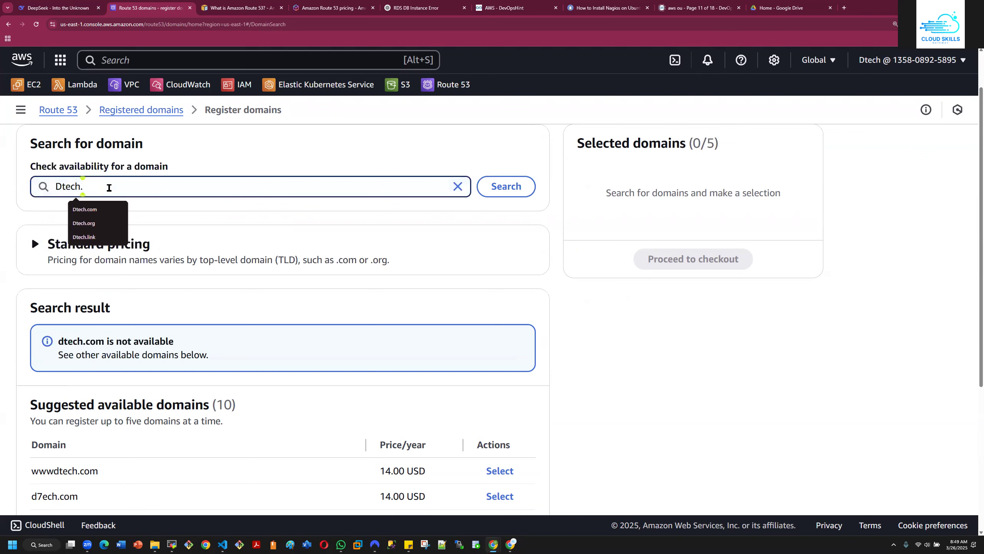
text(o)
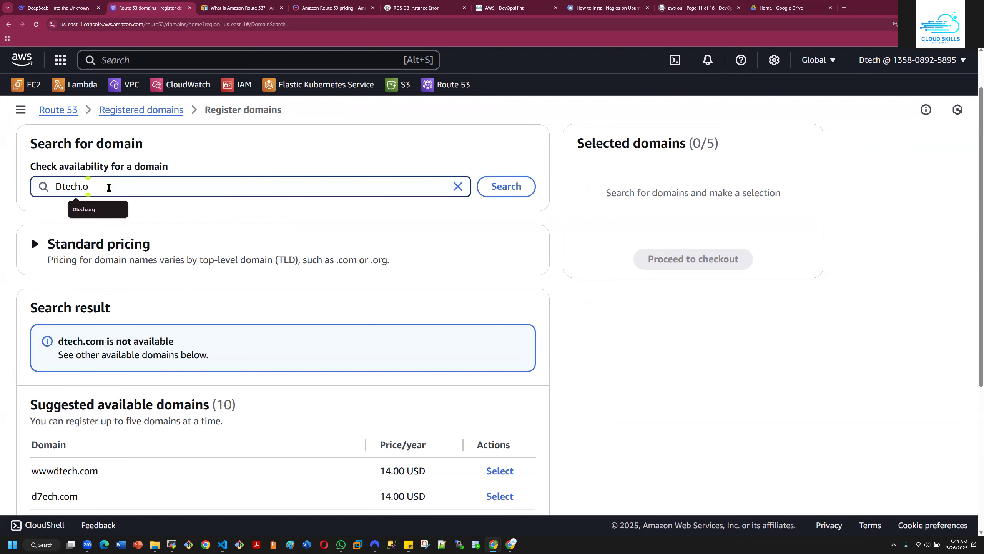
text(rg)
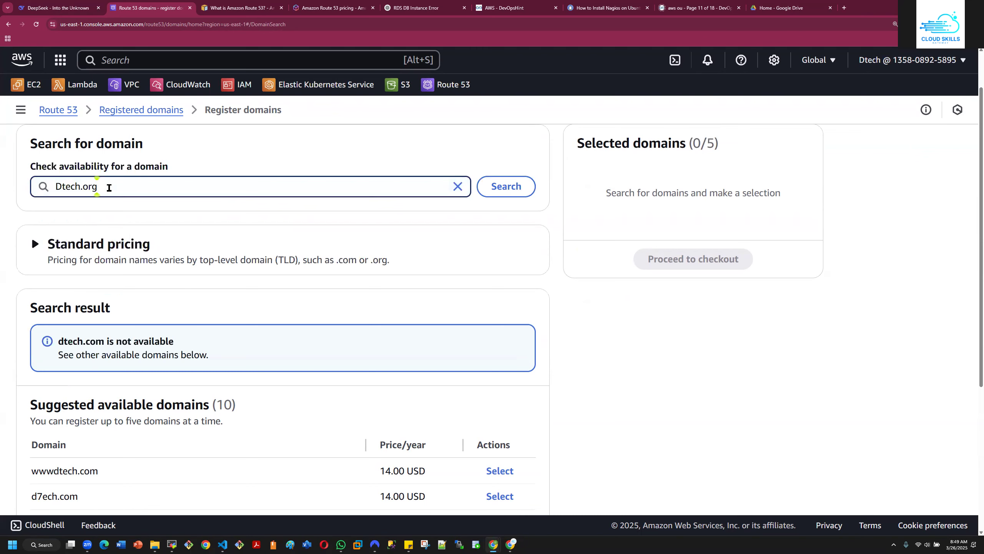
key(Return)
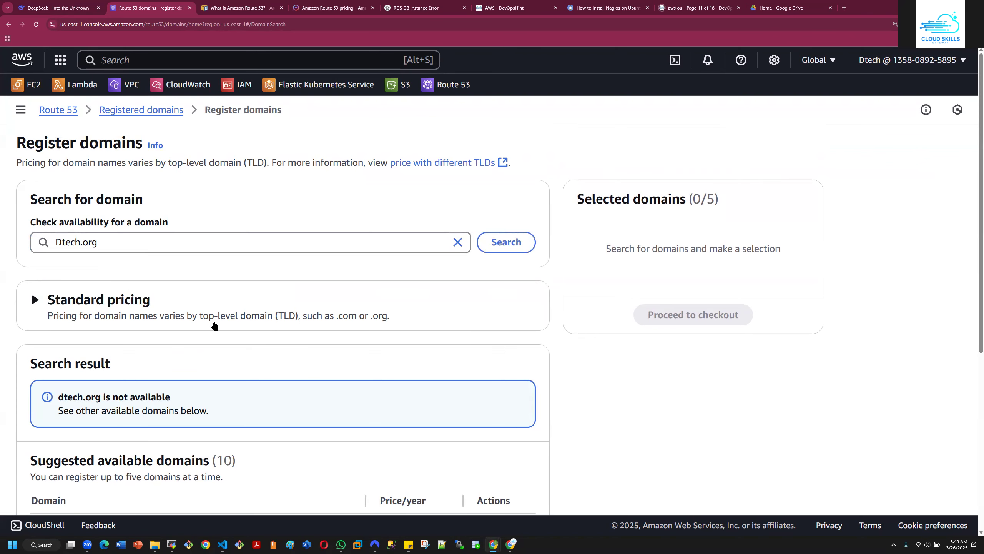
scroll(215, 324, down, 5)
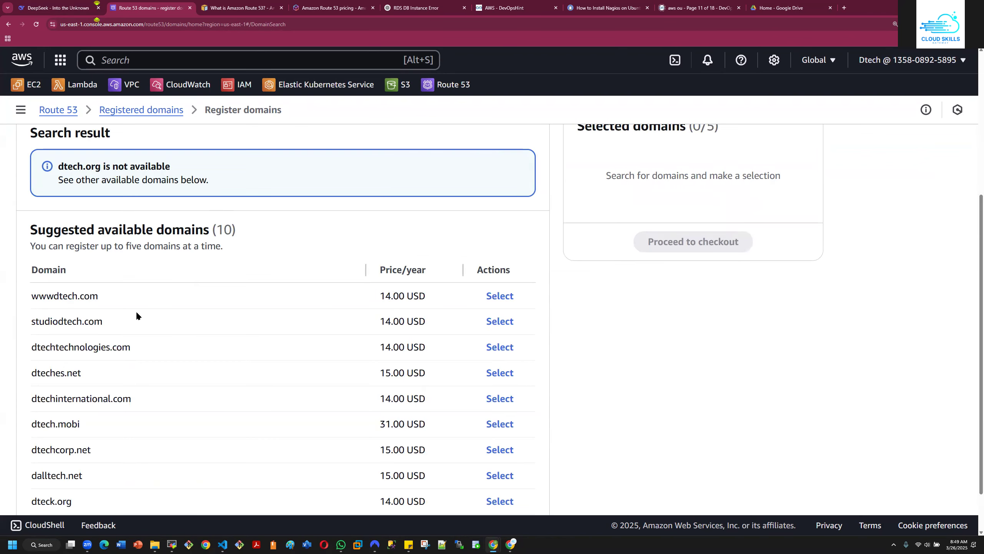
scroll(202, 332, down, 1)
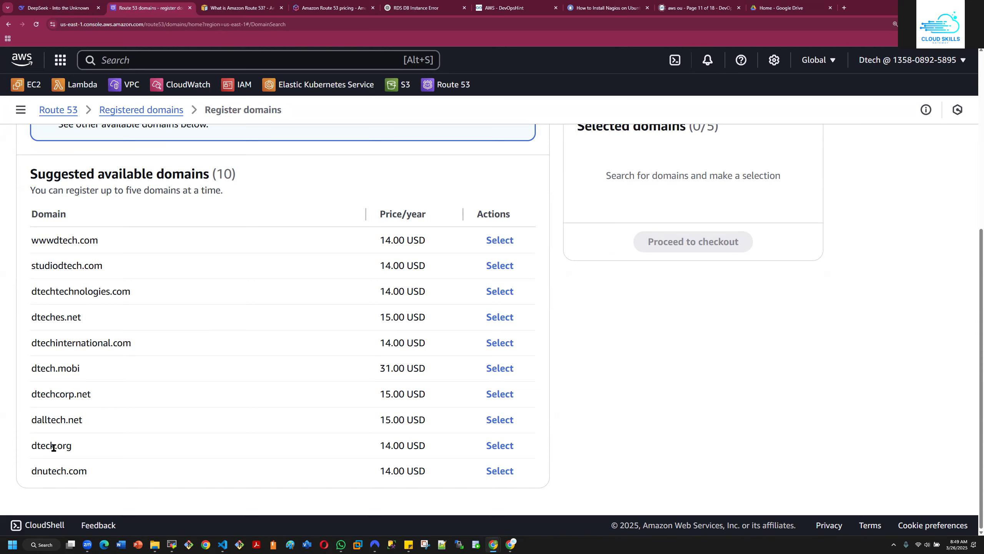
drag(54, 445, 51, 444)
Check whether the domain Dtech.link is available for registration
scroll(368, 294, up, 5)
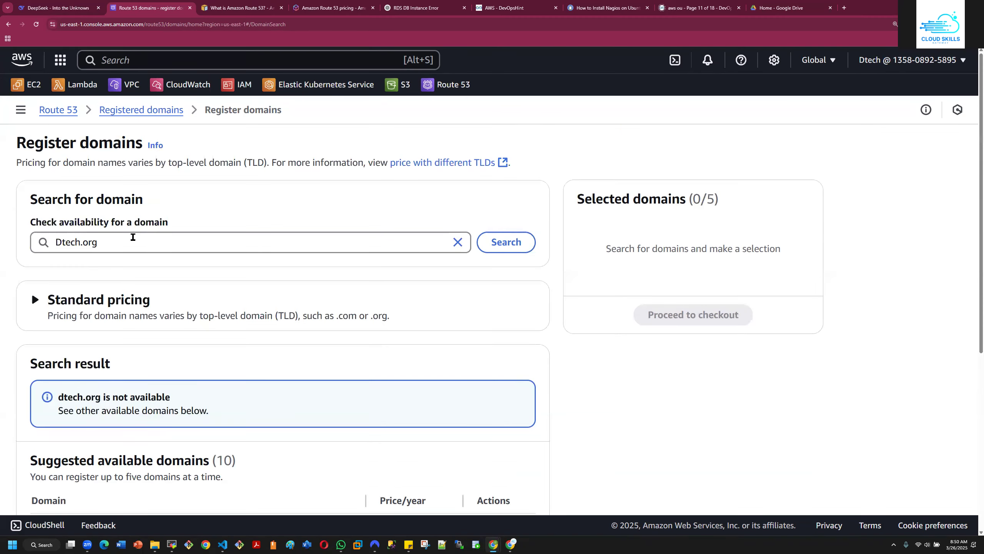
click(110, 241)
key(BackSpace)
key(BackSpace)
key(BackSpace)
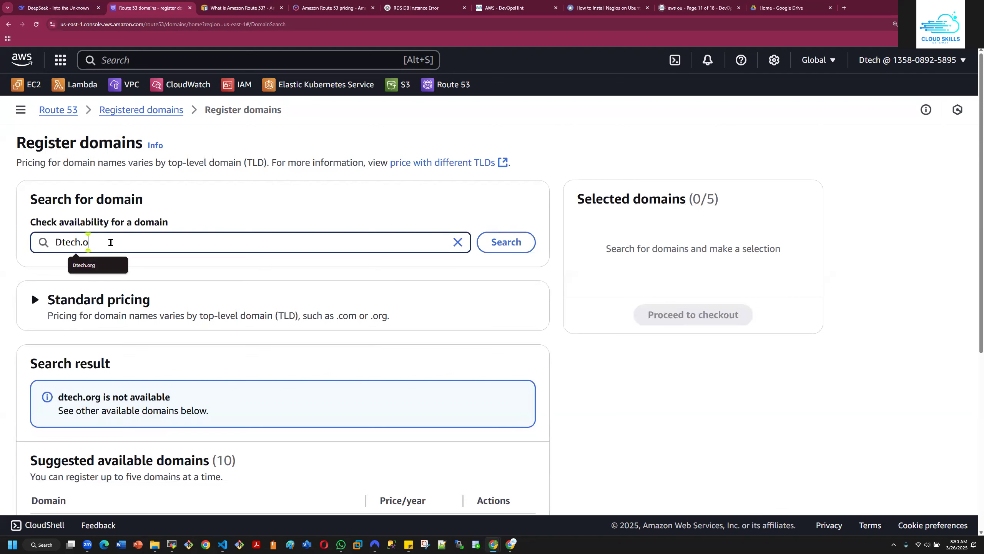
text(link)
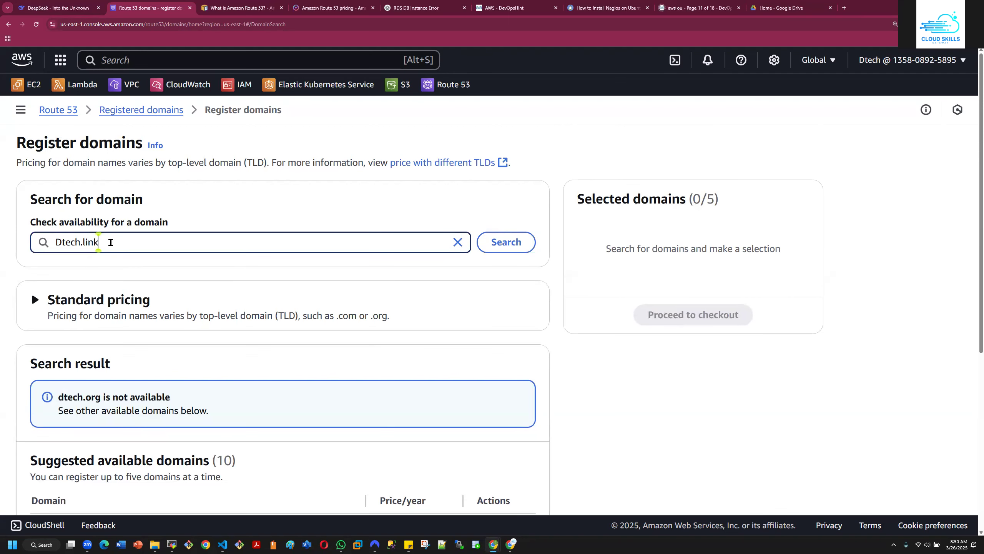
key(Return)
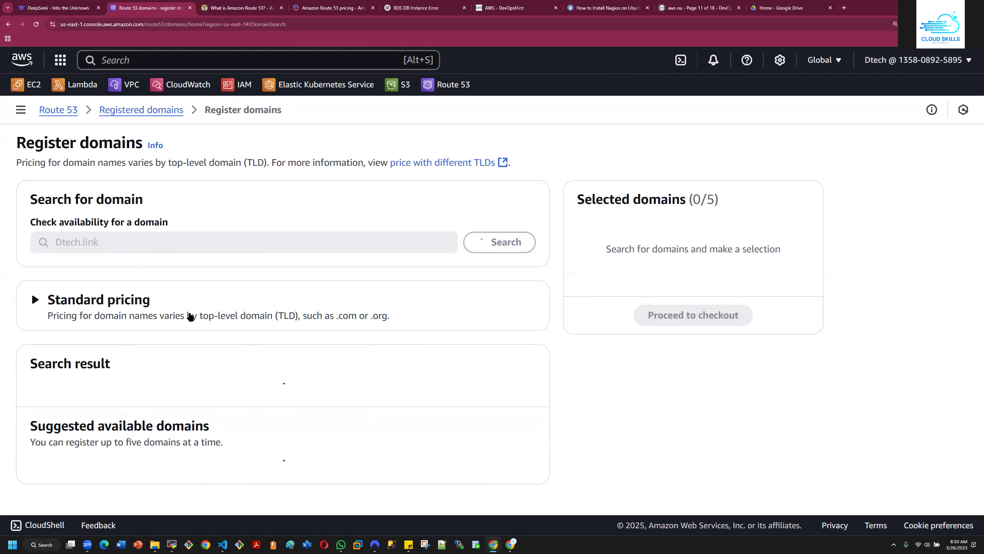
Select dtechnology.link from the suggested available domains and proceed to checkout
scroll(259, 338, down, 1)
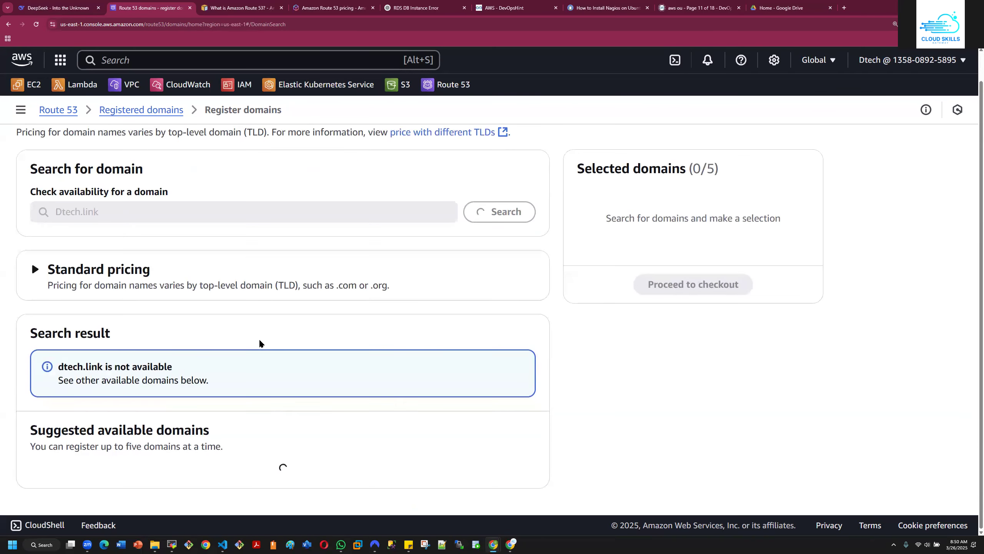
scroll(305, 348, down, 5)
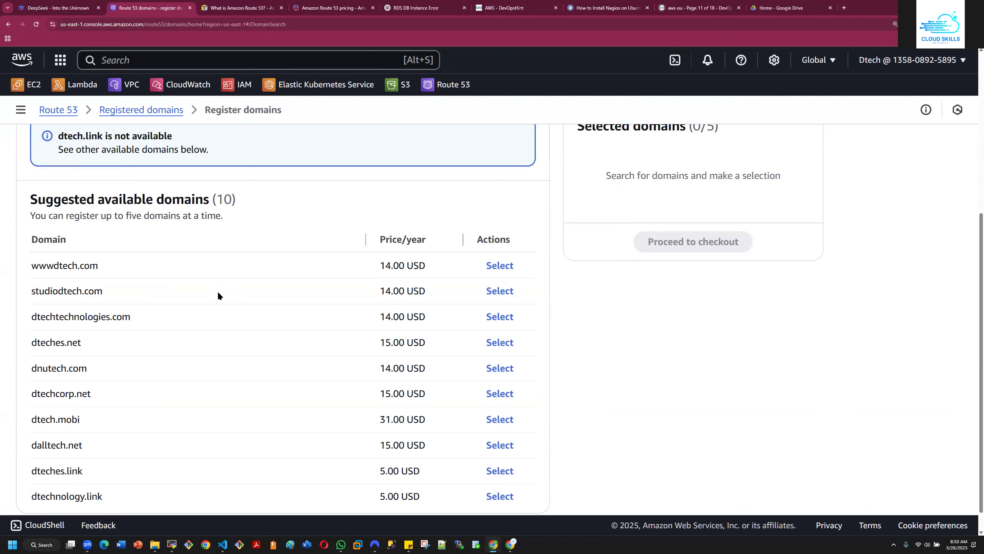
scroll(217, 295, down, 1)
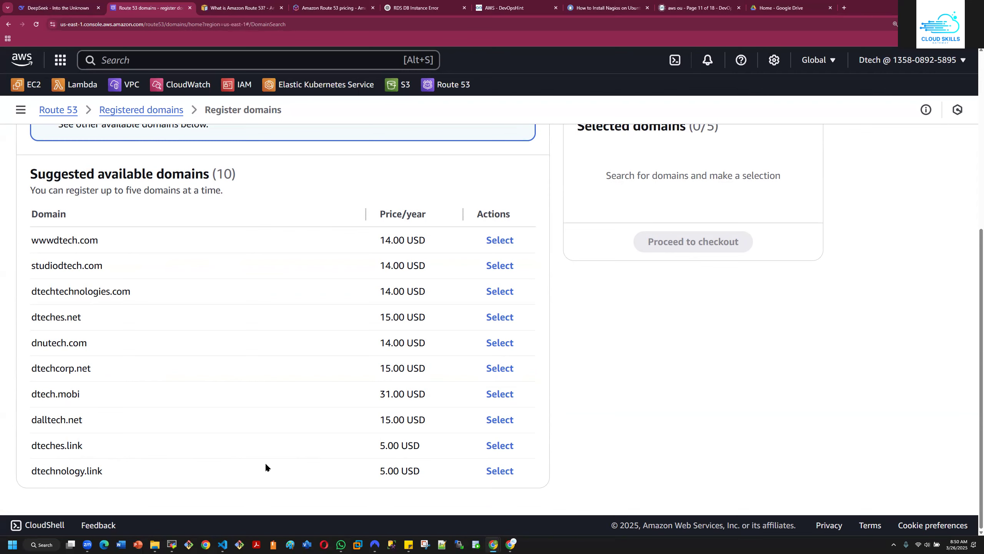
click(500, 470)
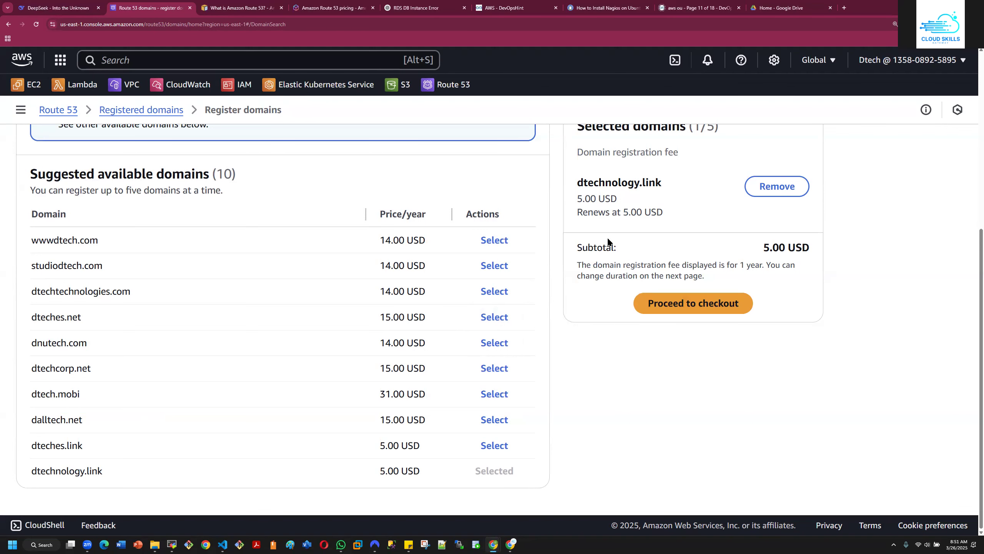
scroll(607, 242, up, 5)
click(684, 324)
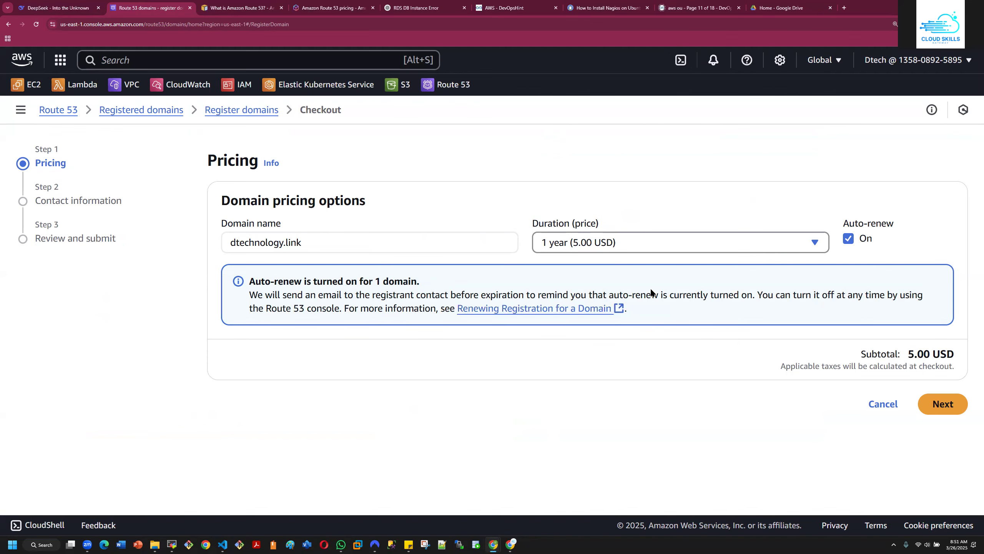
Keep the 1-year duration, turn off auto-renew for dtechnology.link and continue to the contact information
click(848, 238)
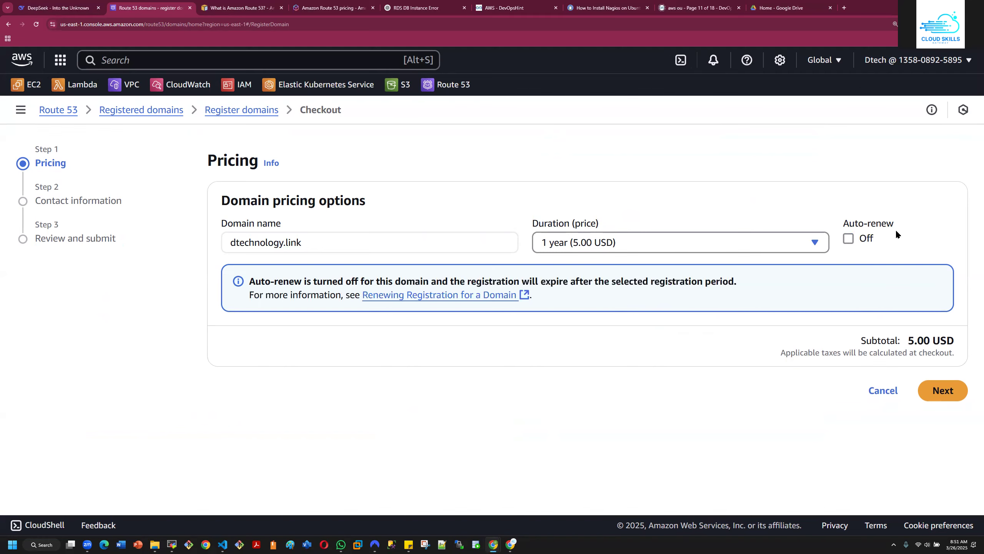
click(848, 239)
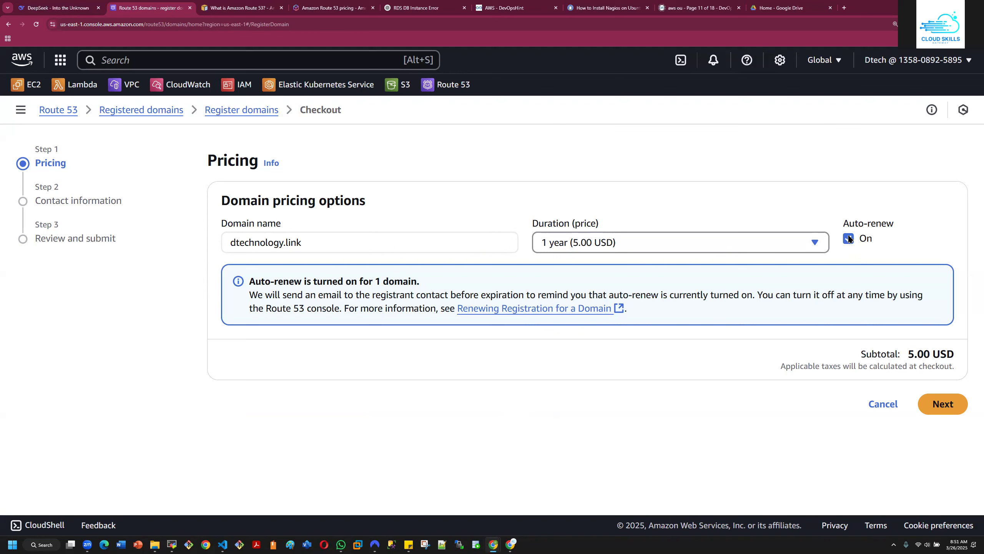
click(812, 243)
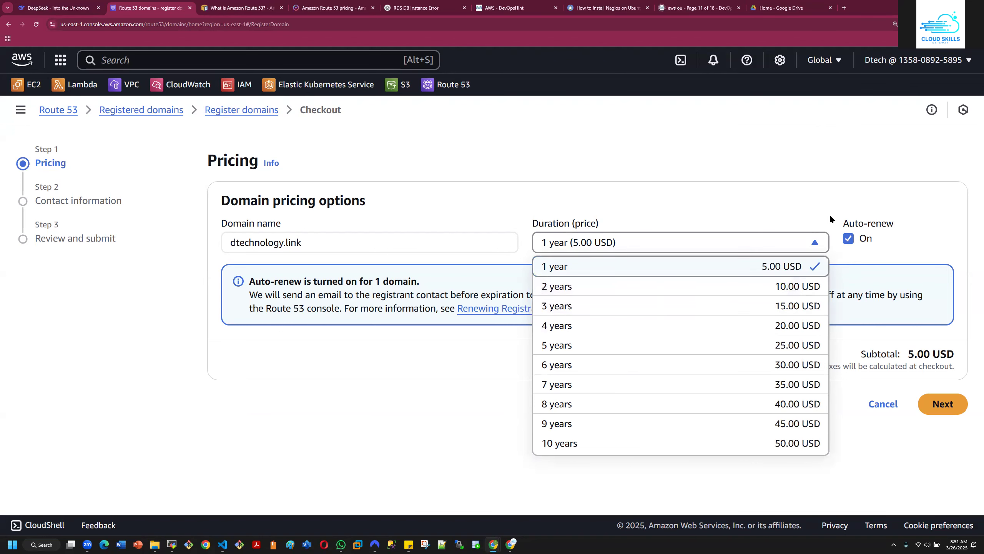
click(831, 218)
click(815, 244)
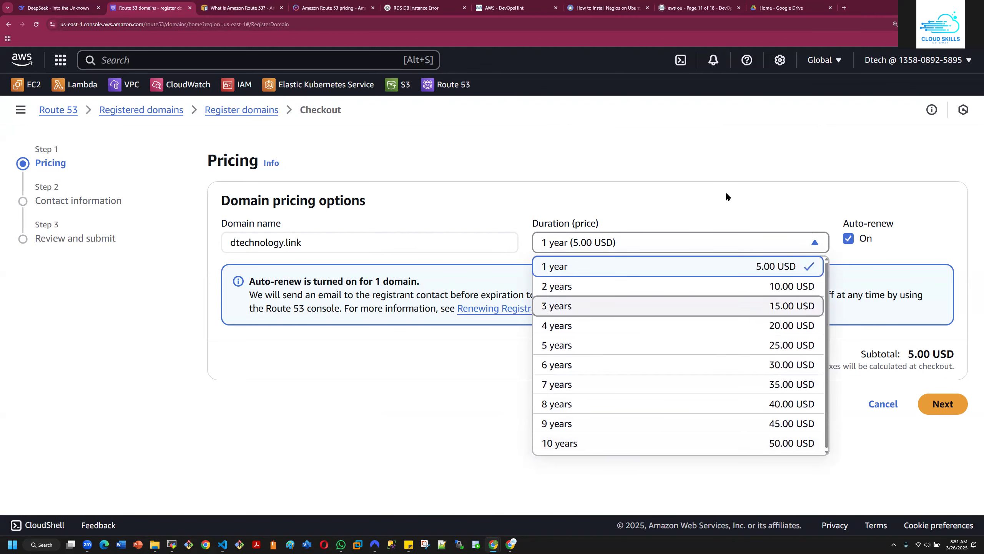
click(770, 196)
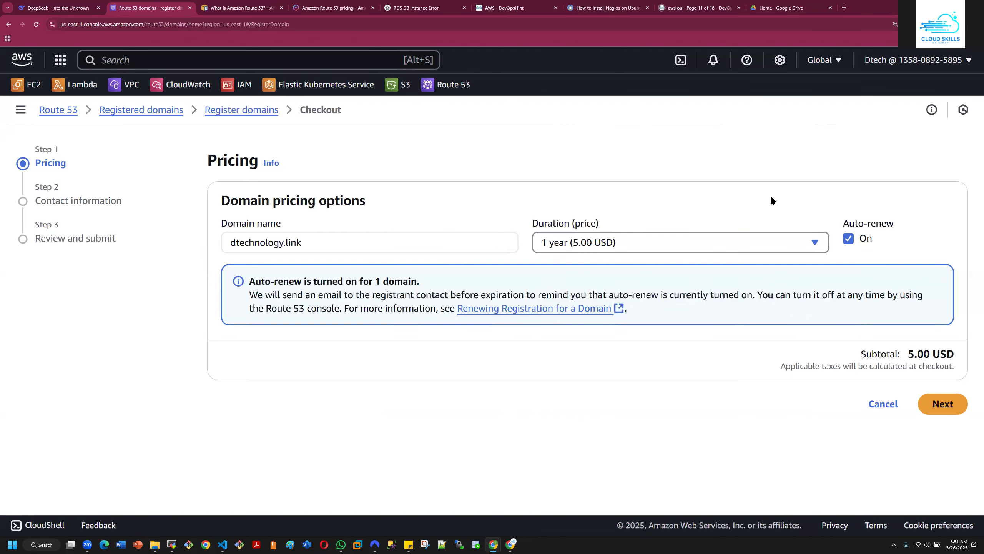
click(848, 238)
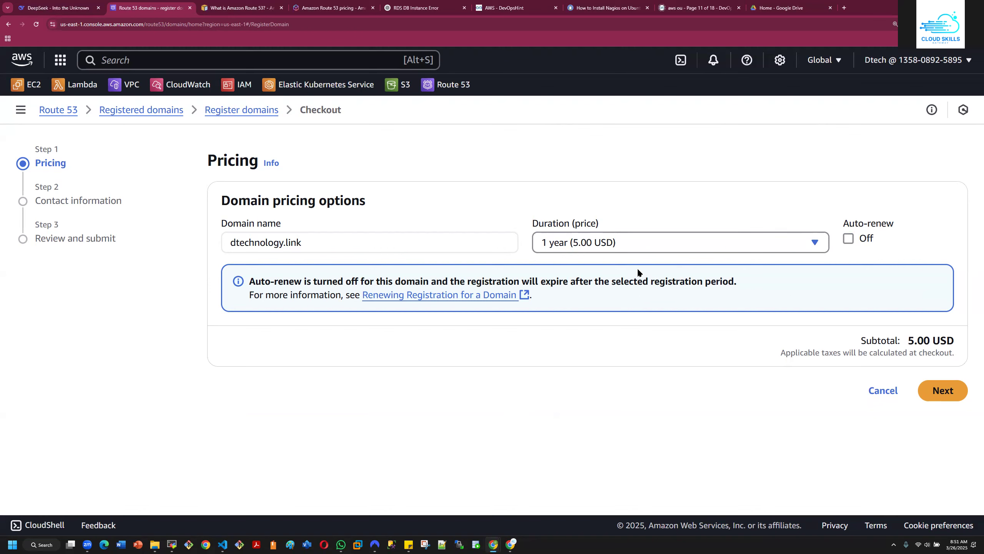
click(939, 391)
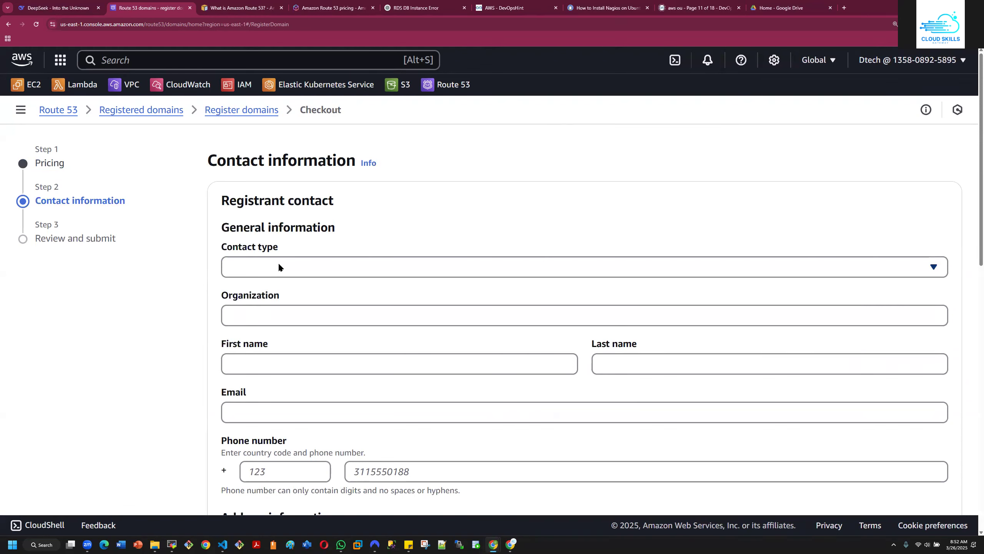
Set the registrant's contact type to Person
click(318, 270)
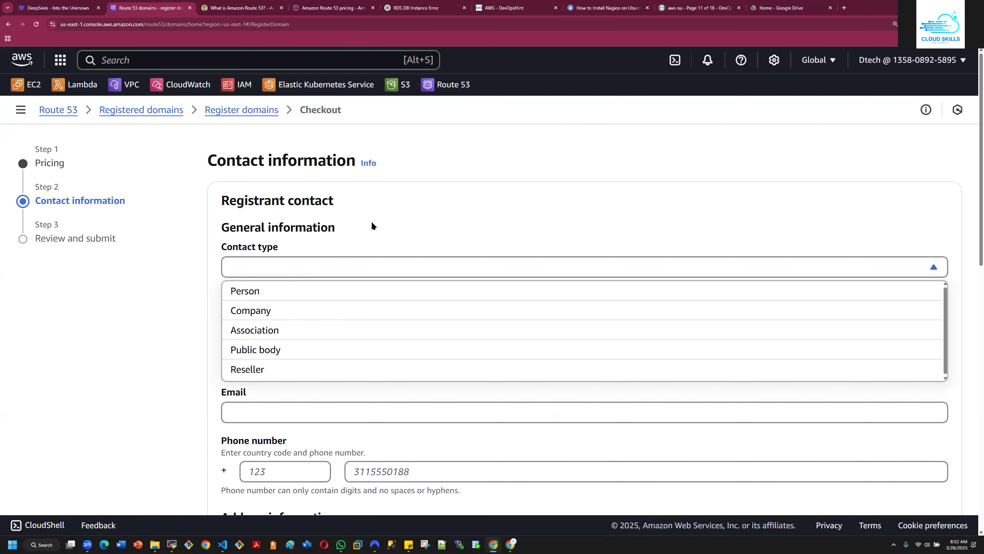
click(371, 205)
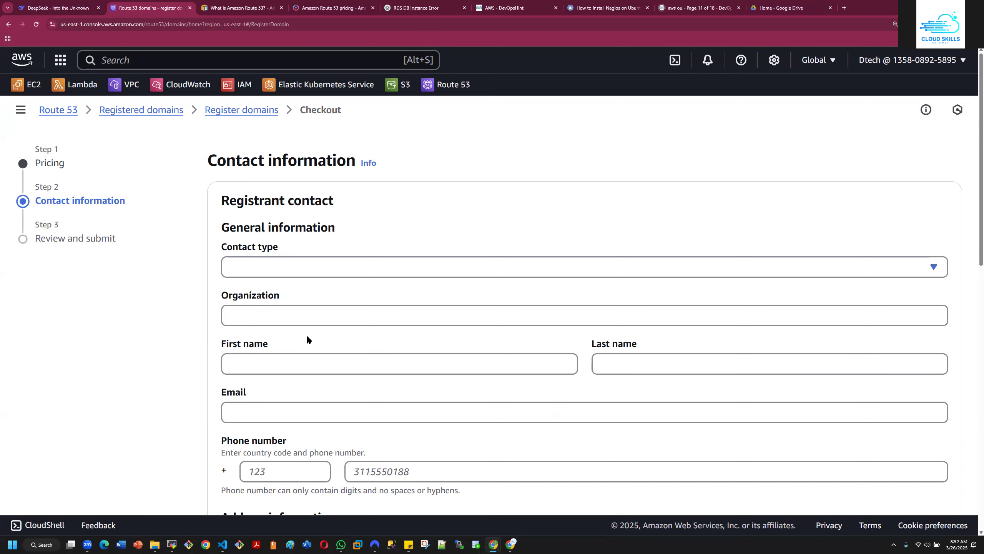
scroll(307, 336, down, 12)
scroll(307, 335, up, 3)
scroll(306, 340, up, 9)
click(289, 267)
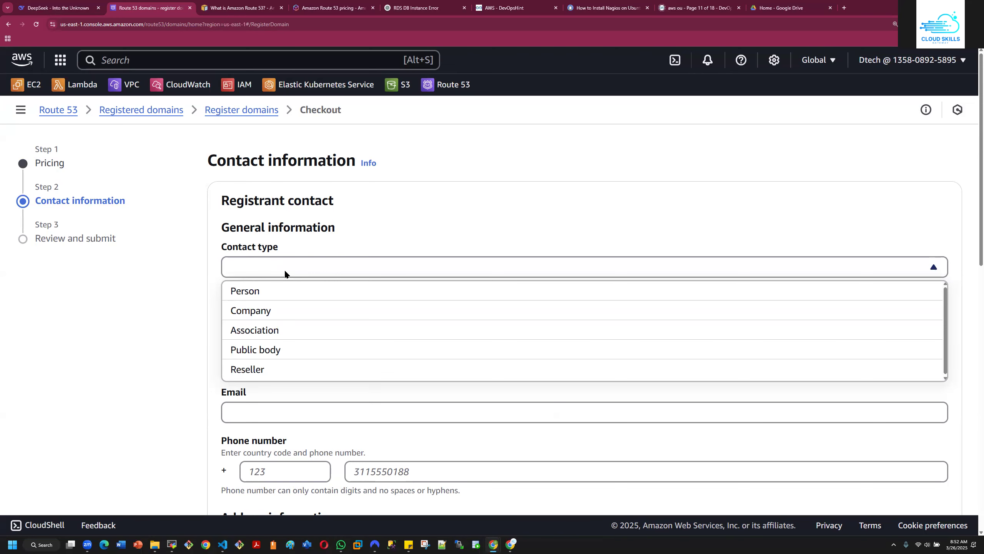
click(233, 291)
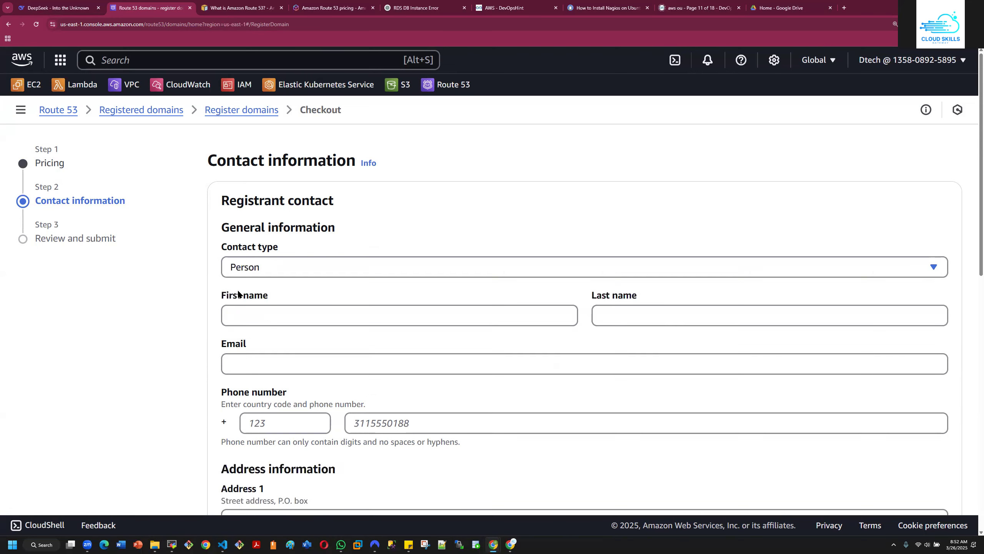
Fill in the registrant's name, email, phone number, street address and city from the saved contact details
click(276, 314)
click(304, 347)
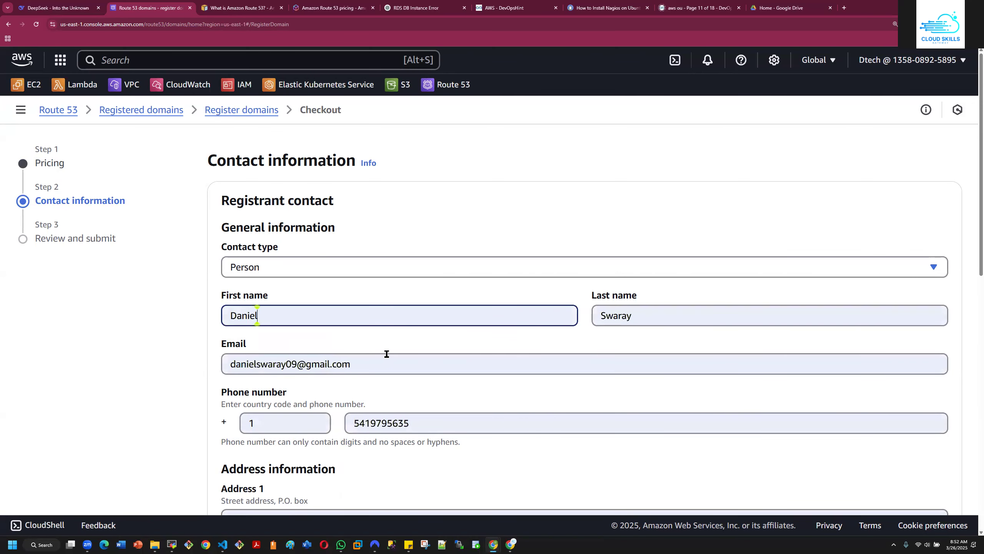
scroll(368, 341, down, 3)
scroll(369, 342, down, 3)
scroll(356, 339, up, 3)
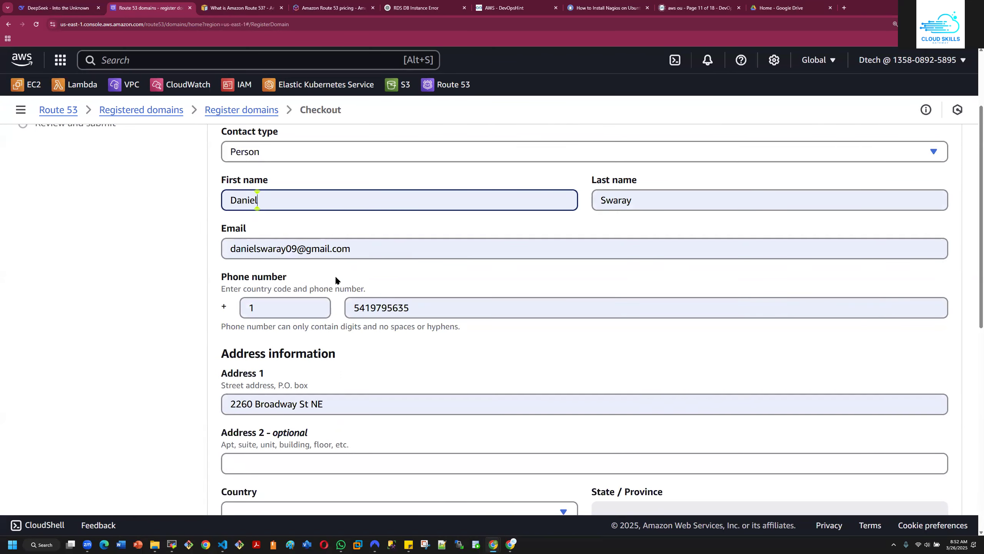
scroll(352, 266, down, 3)
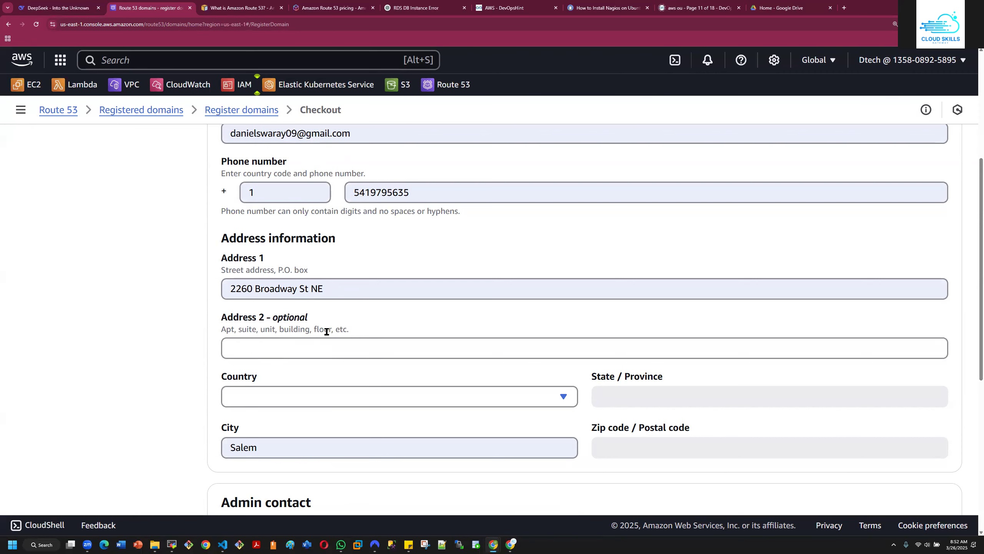
Set the country in the registrant's address information to United States
scroll(325, 329, down, 5)
scroll(326, 329, up, 3)
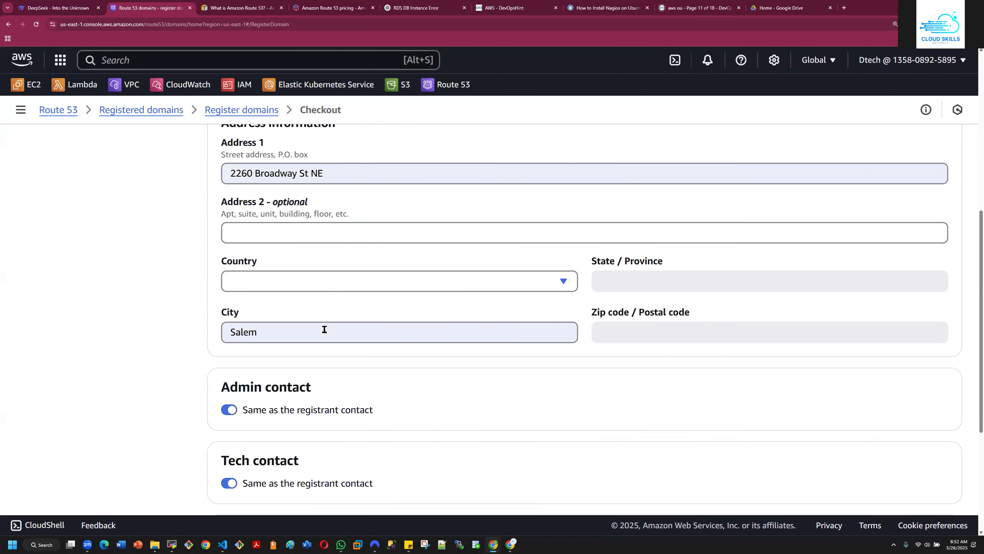
click(305, 279)
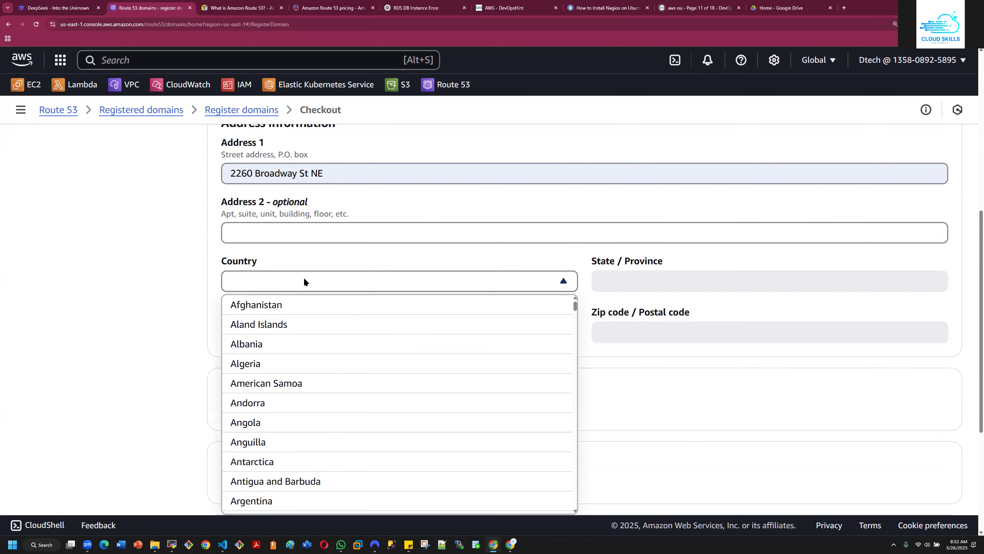
scroll(279, 349, down, 15)
scroll(279, 370, down, 20)
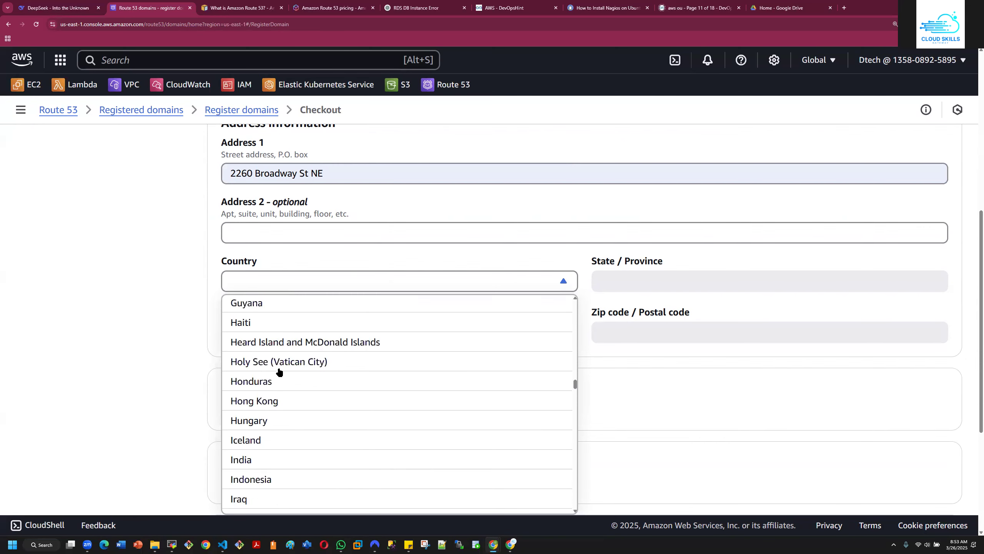
scroll(278, 371, down, 10)
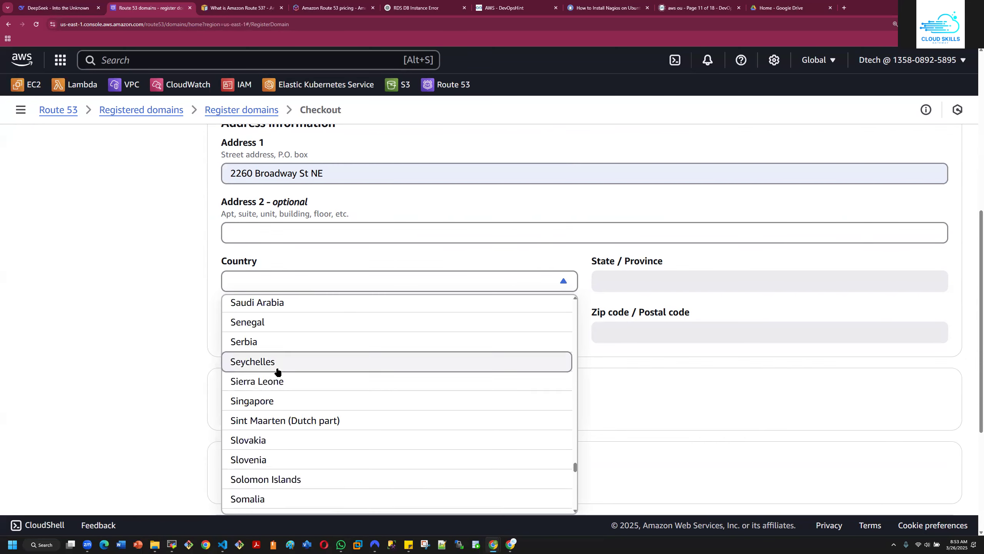
scroll(277, 372, down, 10)
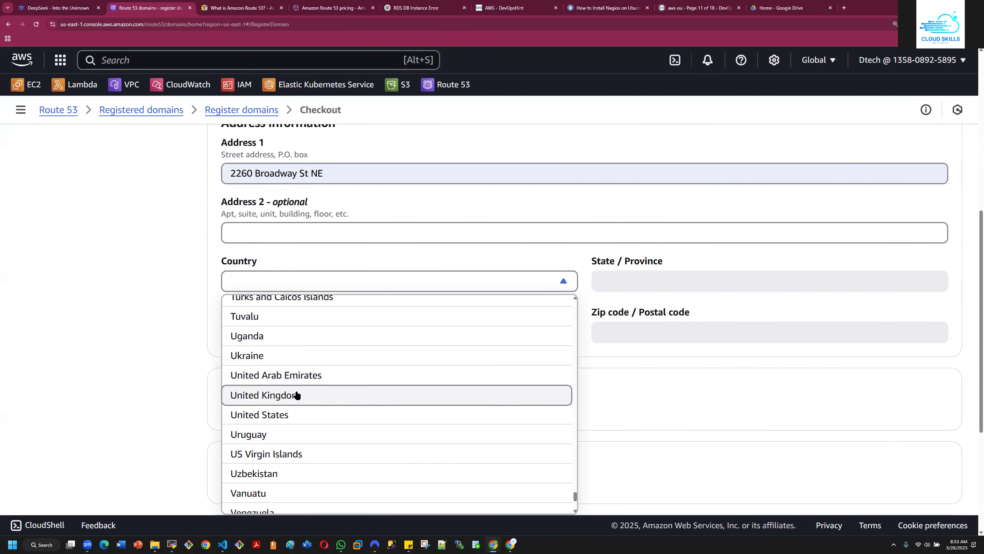
click(277, 414)
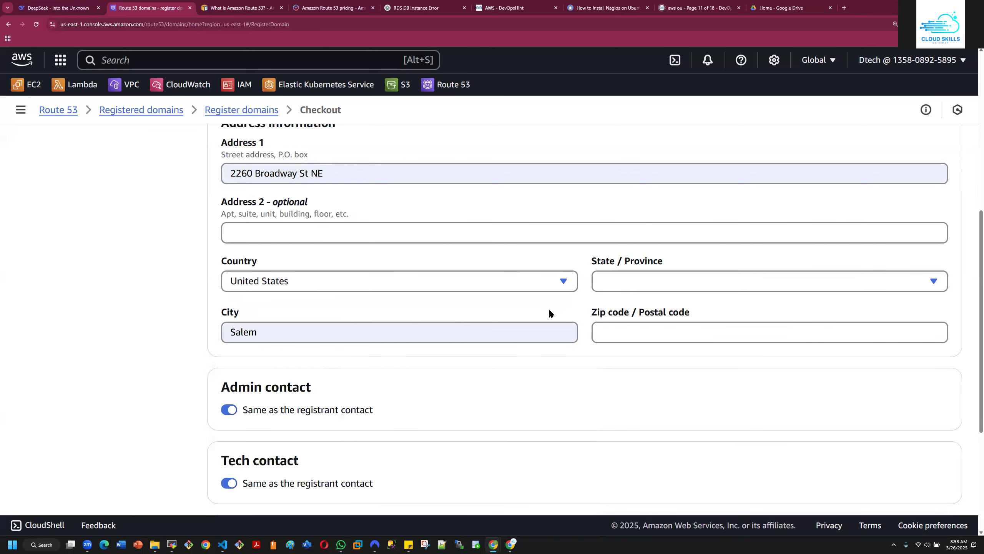
Fill in the registrant's state and postal code, keep the other contacts and privacy protection as set, and continue to the review
click(651, 275)
scroll(674, 332, down, 10)
scroll(674, 333, down, 6)
click(624, 399)
click(627, 331)
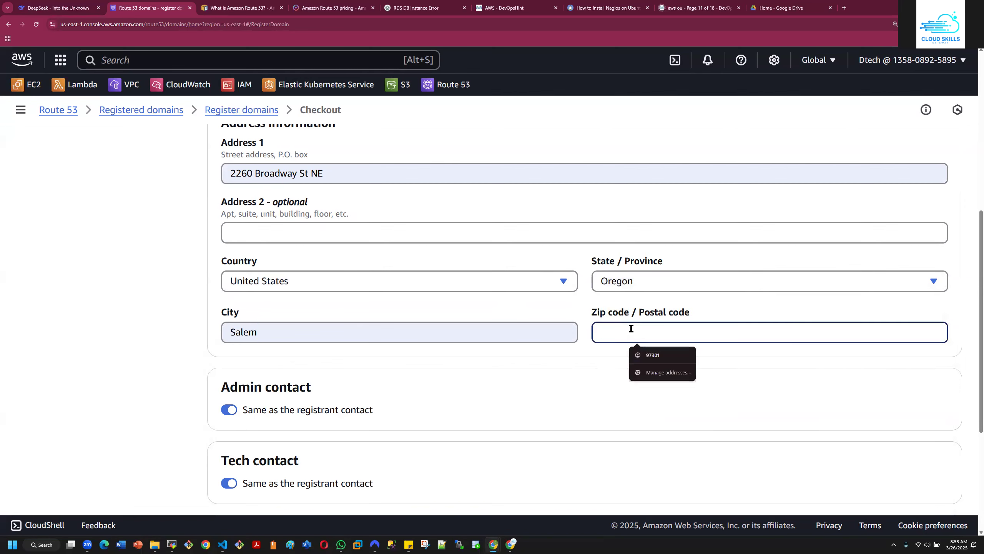
click(629, 351)
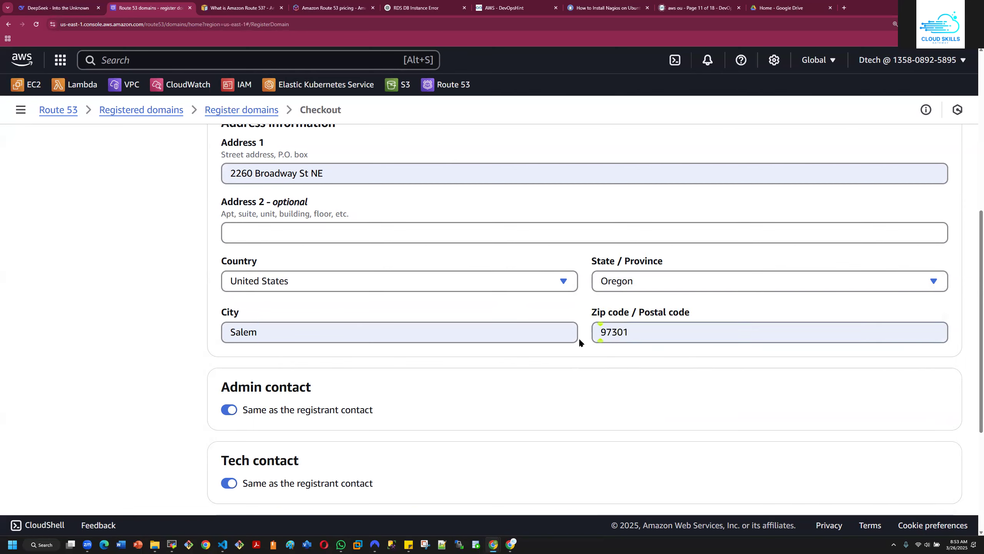
scroll(579, 340, down, 4)
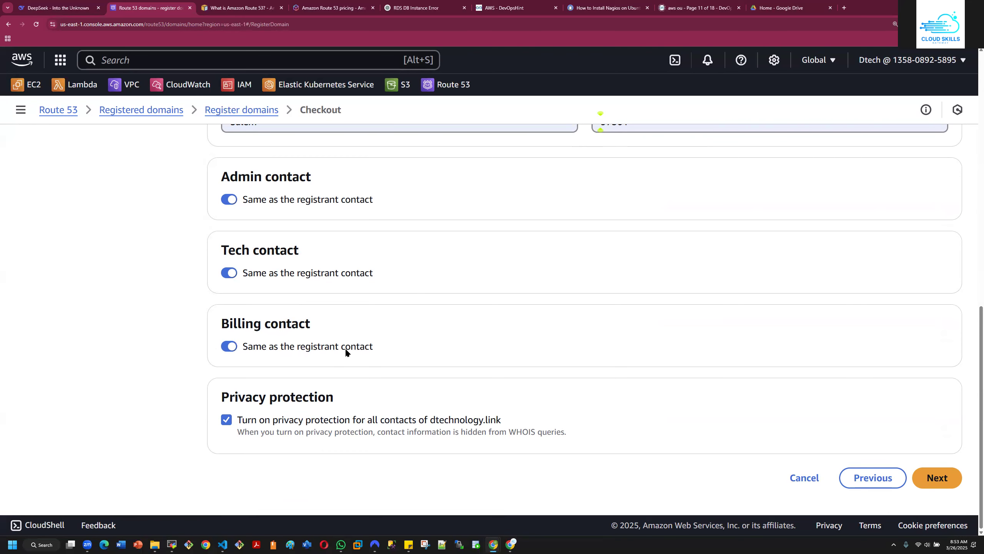
click(936, 477)
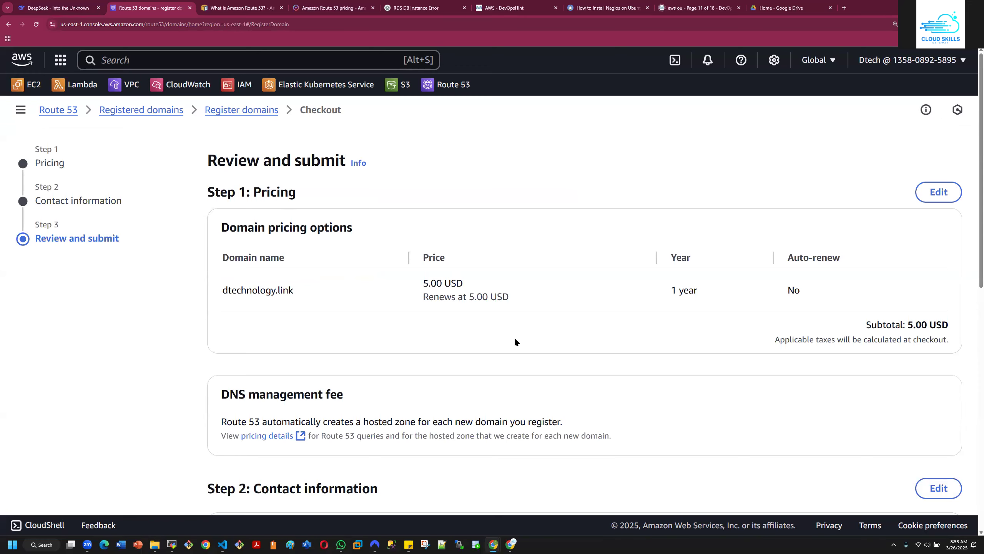
Review the order, accept the Domain Name Registration End User Agreement and submit the registration of dtechnology.link
scroll(514, 341, down, 10)
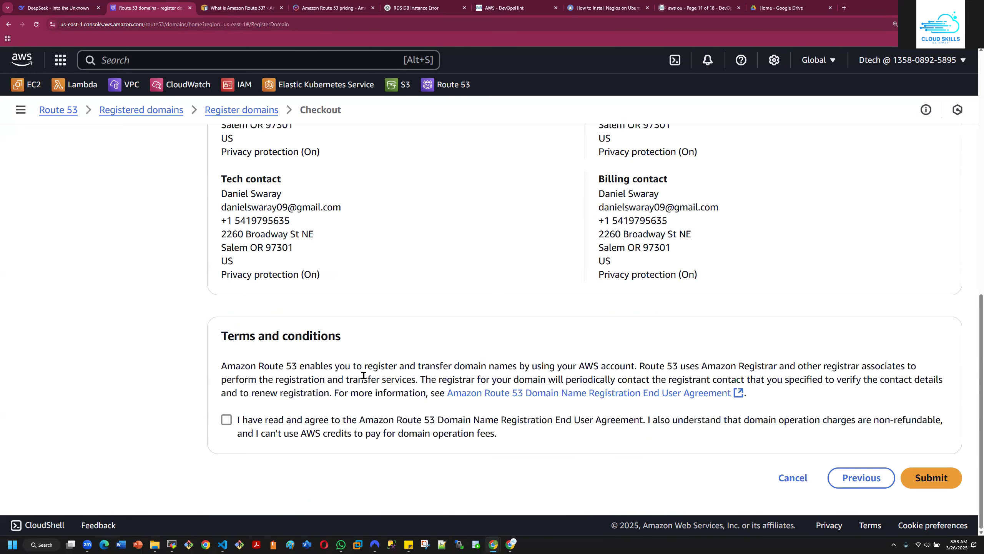
click(226, 420)
scroll(383, 348, up, 6)
scroll(383, 349, down, 4)
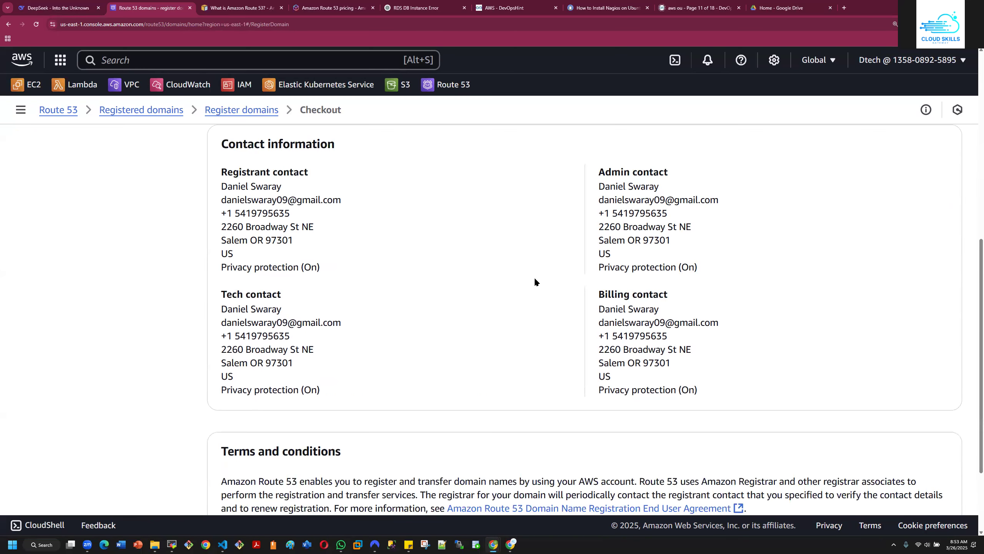
scroll(435, 321, up, 5)
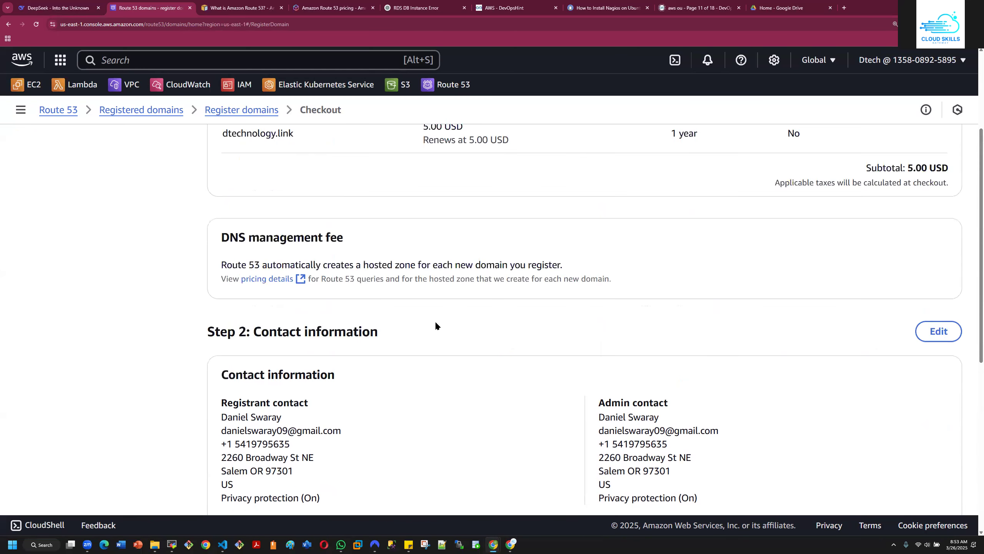
scroll(435, 321, down, 3)
scroll(438, 334, up, 2)
scroll(498, 316, up, 4)
scroll(795, 366, down, 10)
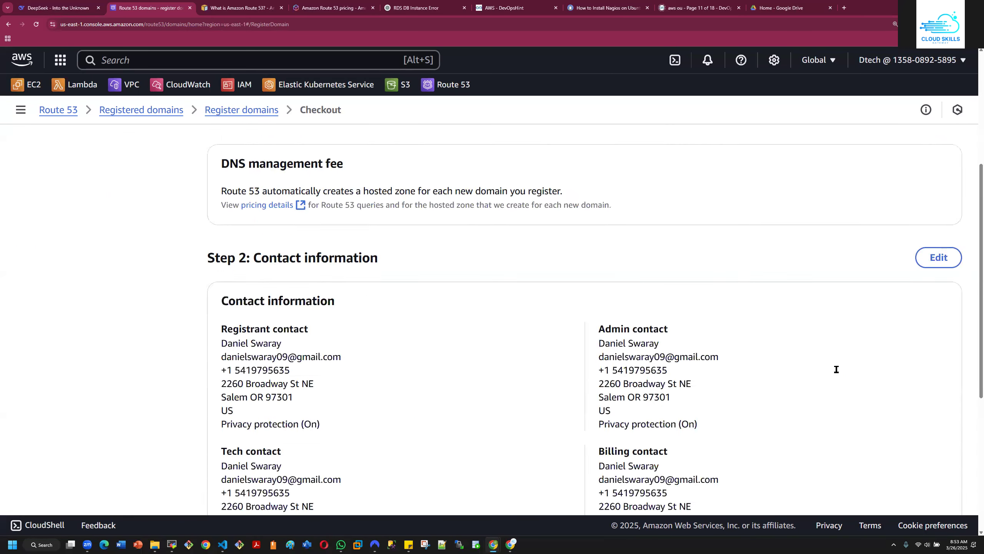
click(927, 483)
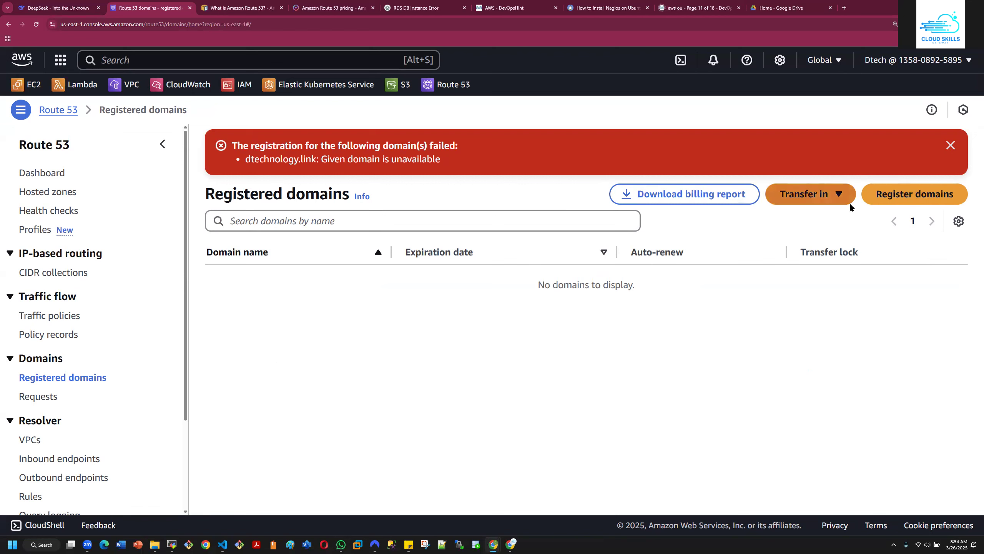
Start a new domain registration and check the availability of Dtech.com and its suggested alternatives
click(893, 192)
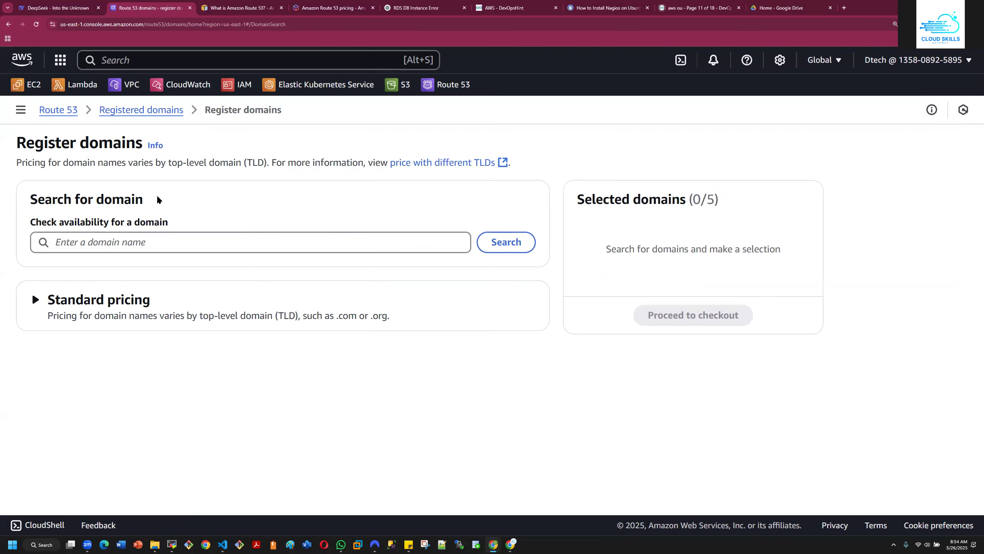
click(147, 244)
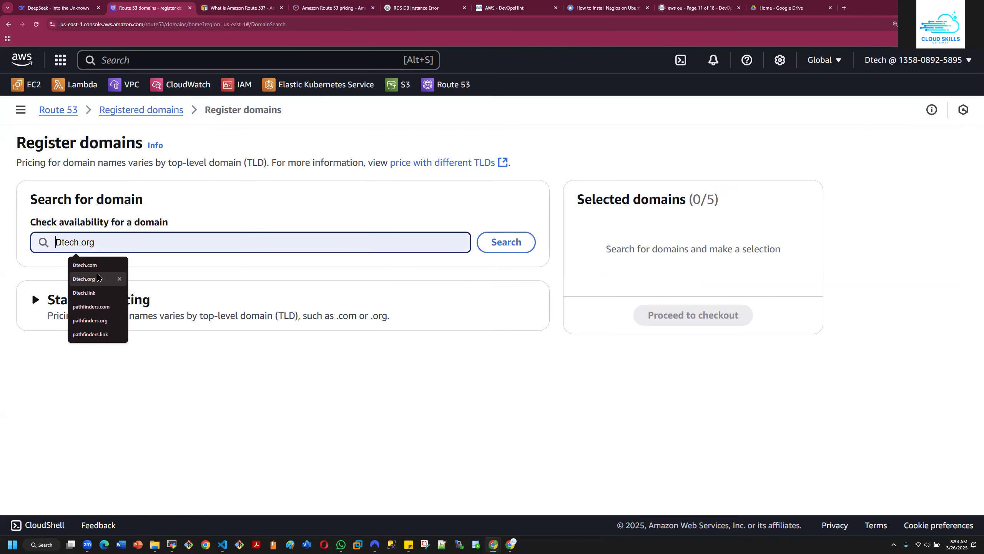
click(91, 265)
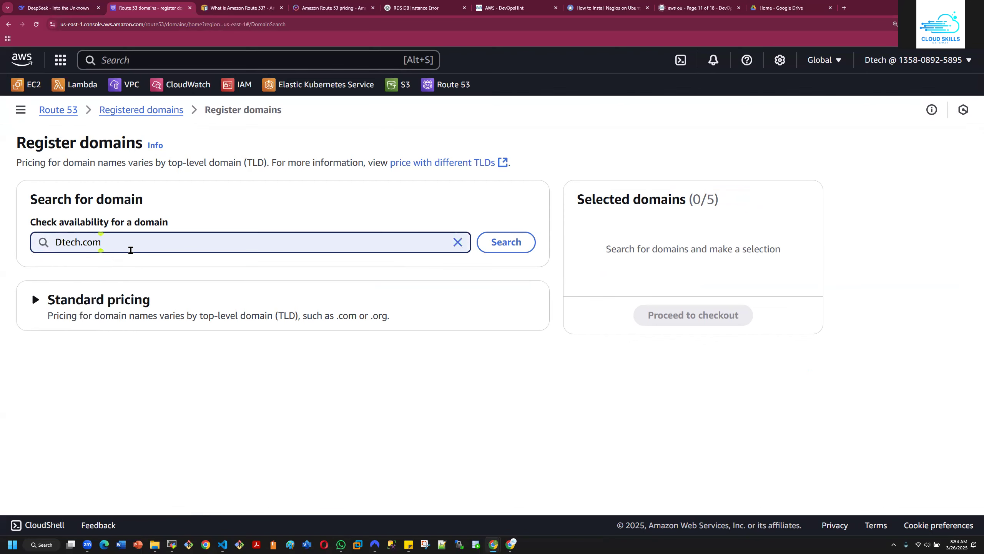
key(Return)
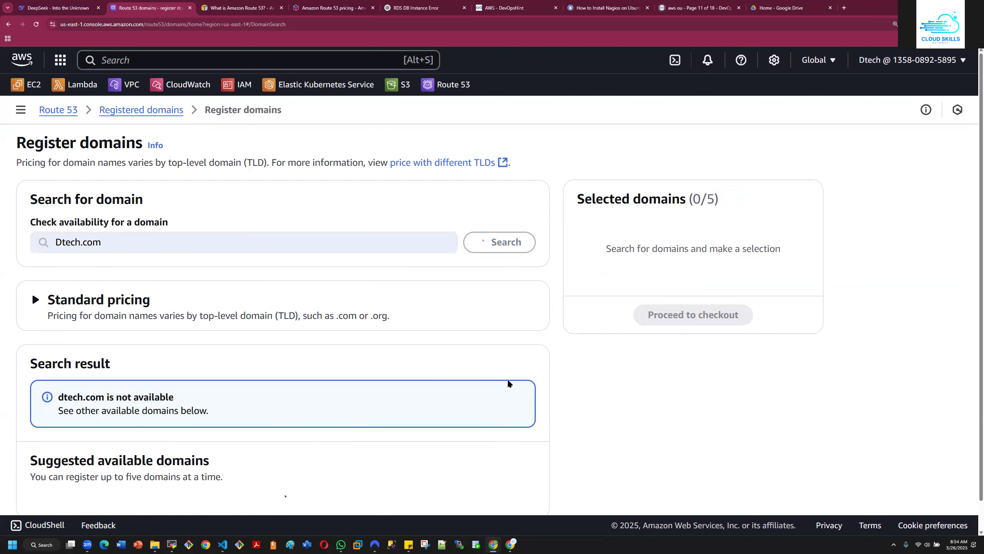
scroll(511, 385, down, 4)
scroll(518, 385, down, 3)
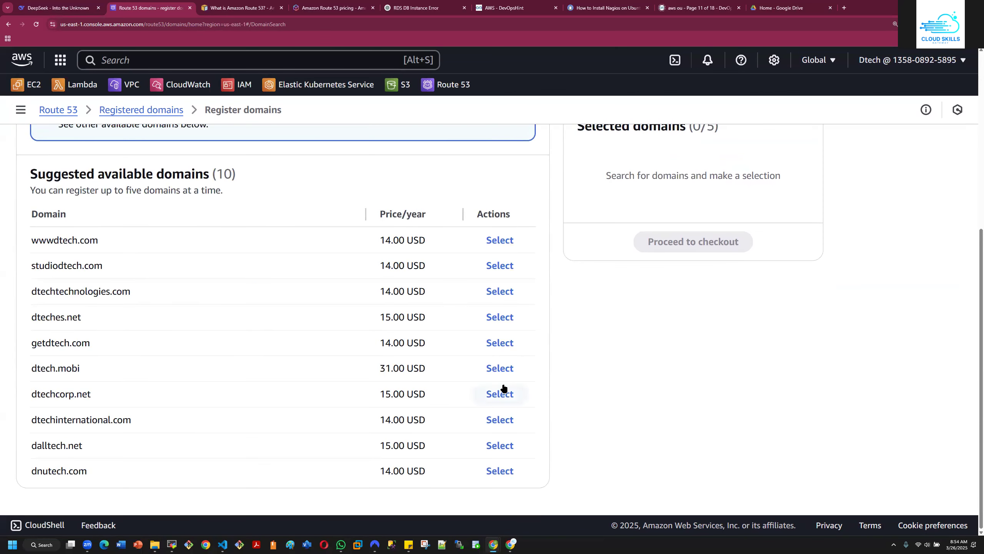
scroll(346, 323, up, 3)
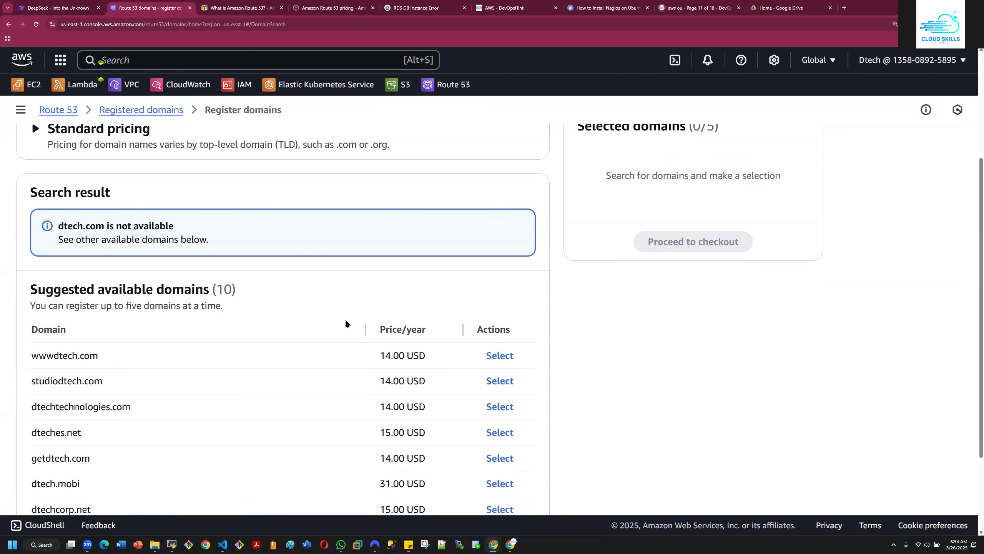
scroll(346, 322, up, 3)
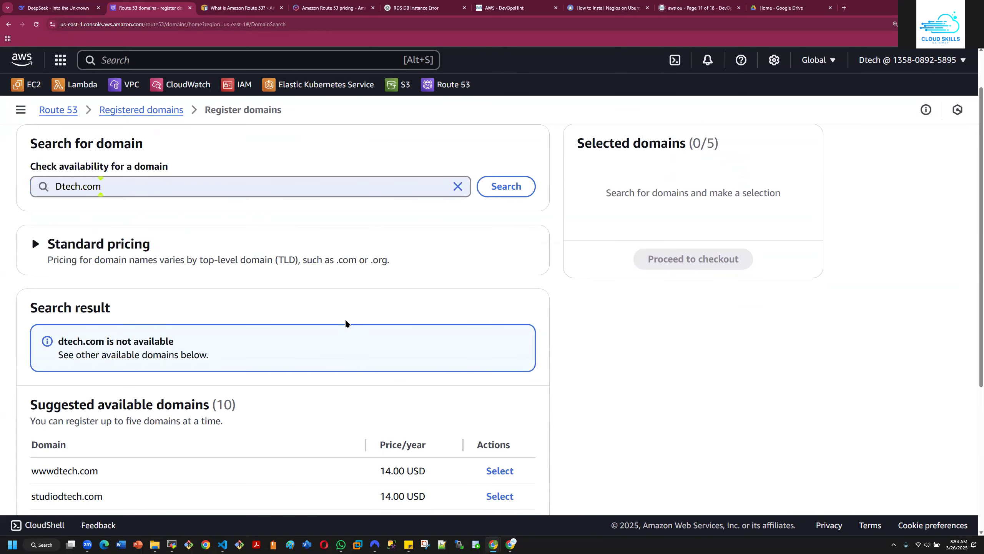
Expand the standard pricing list and copy the .academy top-level domain from it
click(35, 245)
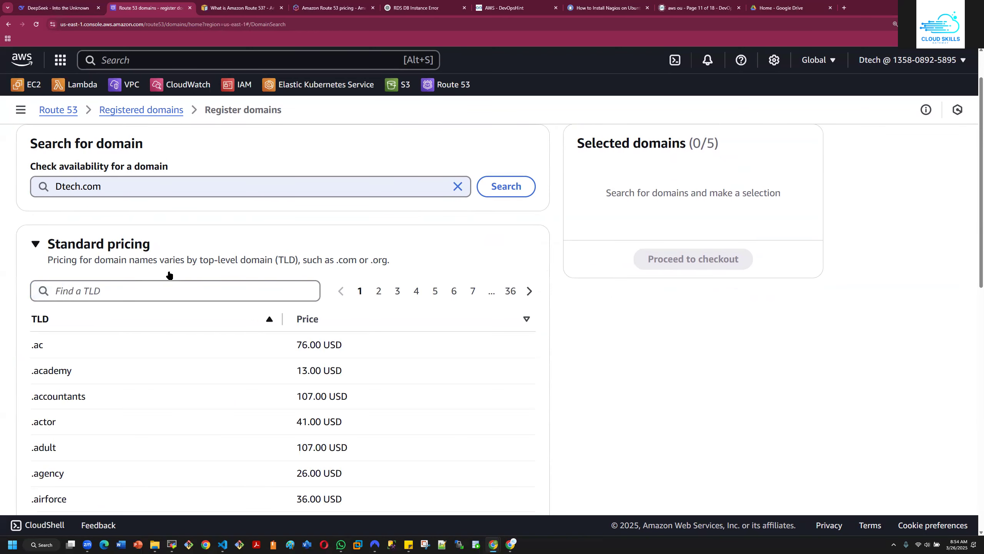
scroll(239, 287, down, 3)
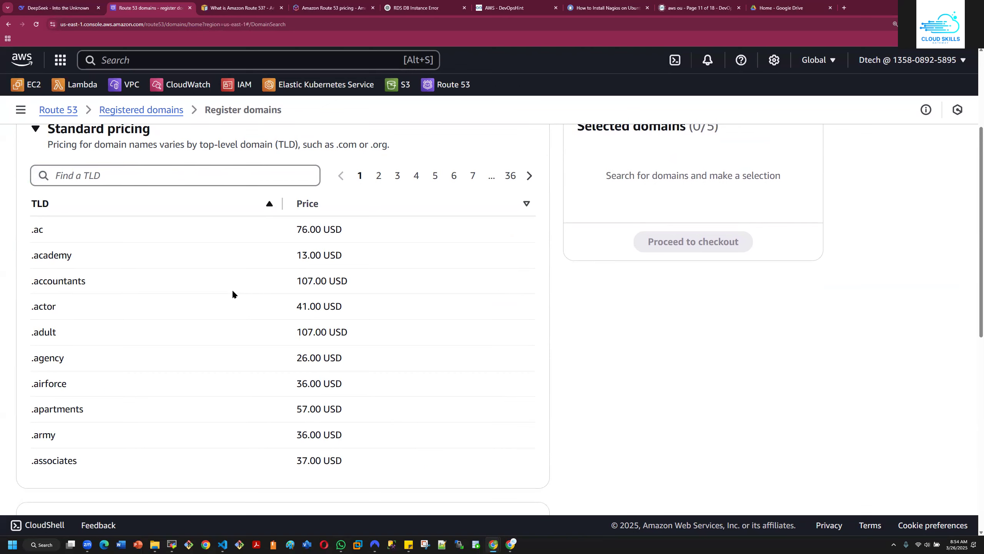
scroll(229, 292, down, 5)
scroll(227, 294, up, 5)
drag(71, 255, 31, 256)
right_click(39, 256)
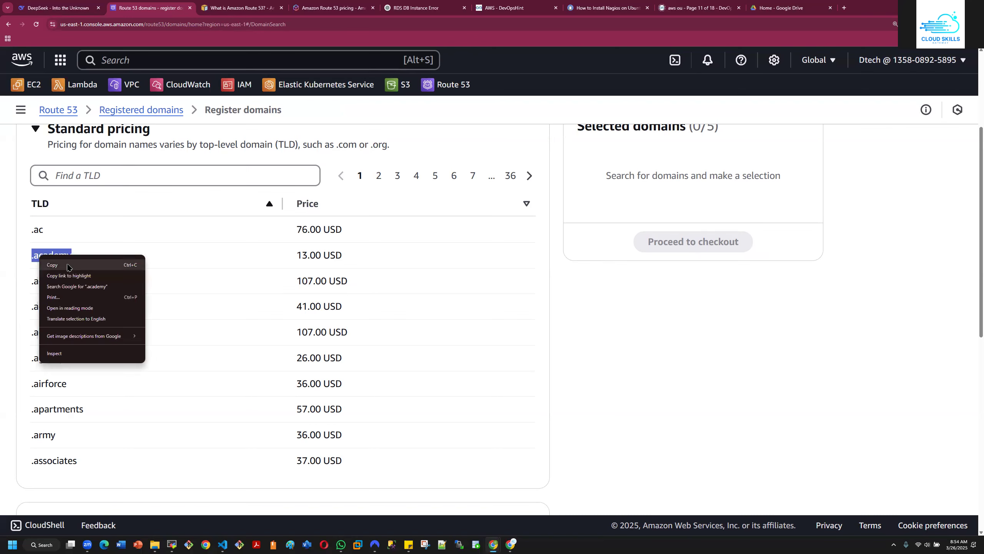
click(66, 266)
Replace the com ending in the searched domain with the copied .academy and check the availability of Dtech.academy
scroll(175, 230, up, 4)
click(113, 241)
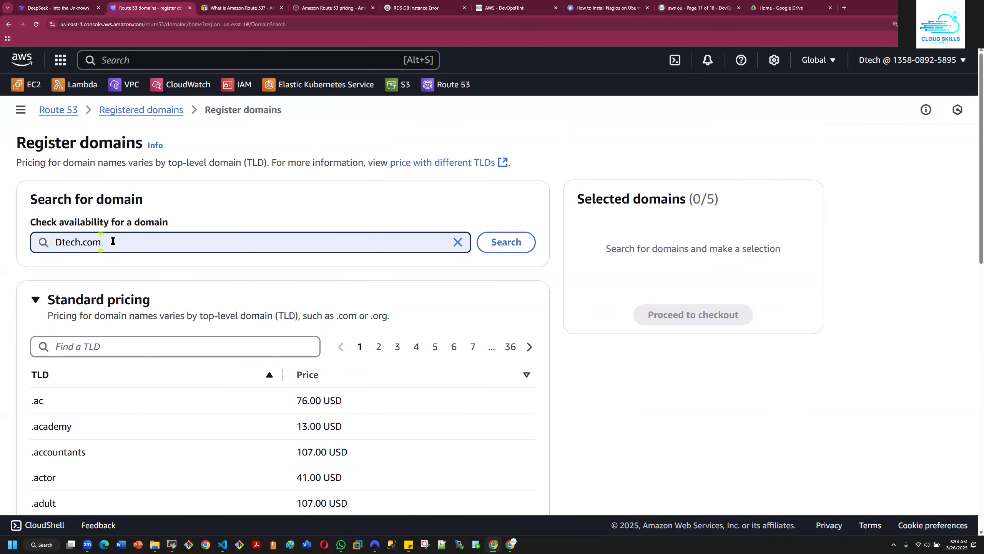
key(BackSpace)
key(BackSpace)
key(BackSpace)
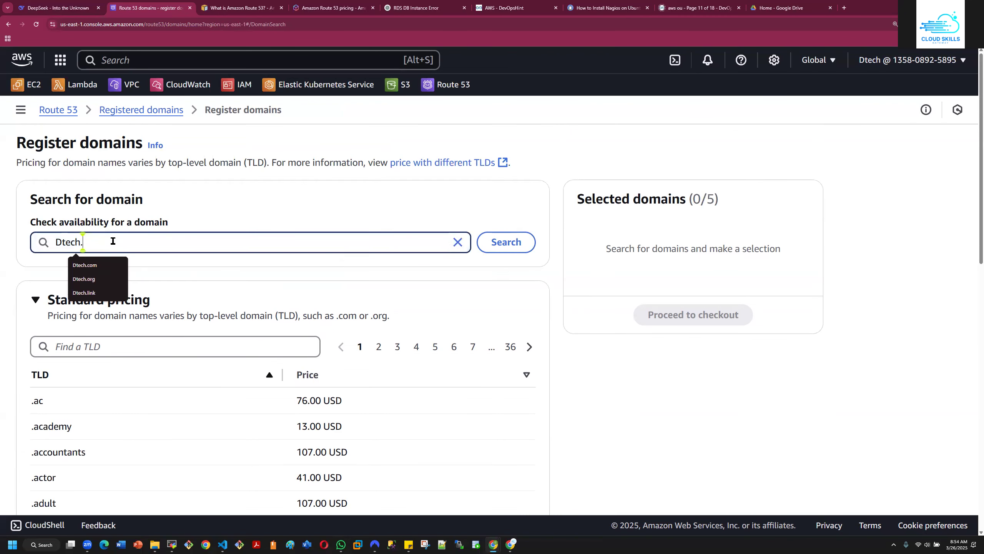
key(ctrl+v)
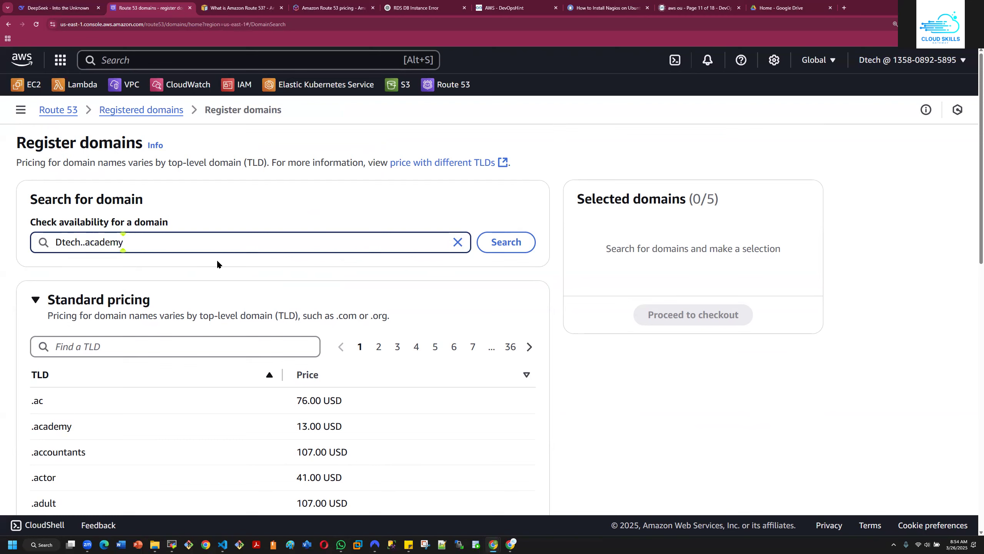
click(505, 242)
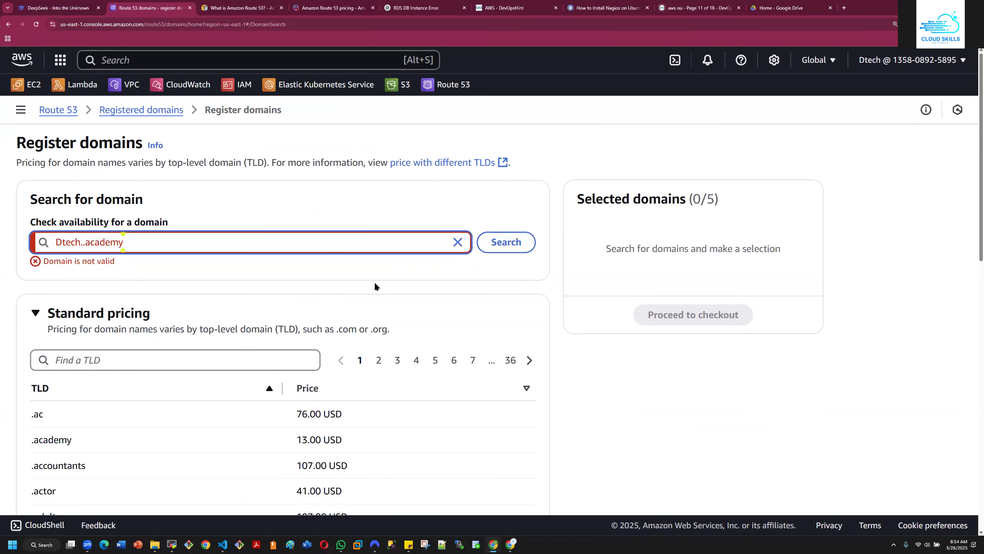
click(85, 241)
key(BackSpace)
click(518, 243)
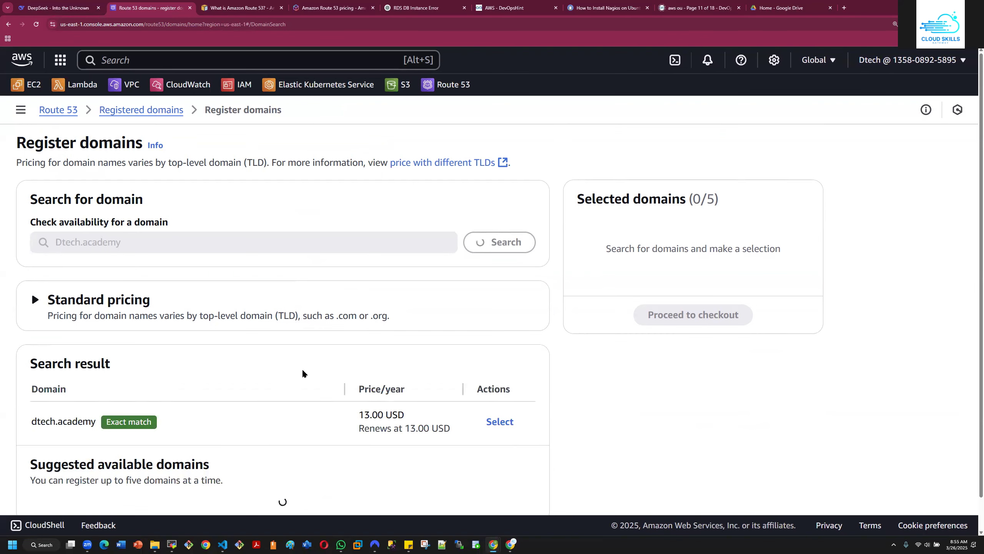
Examine the dtech.academy search result and compare the suggested available domains with their yearly prices
scroll(302, 368, down, 1)
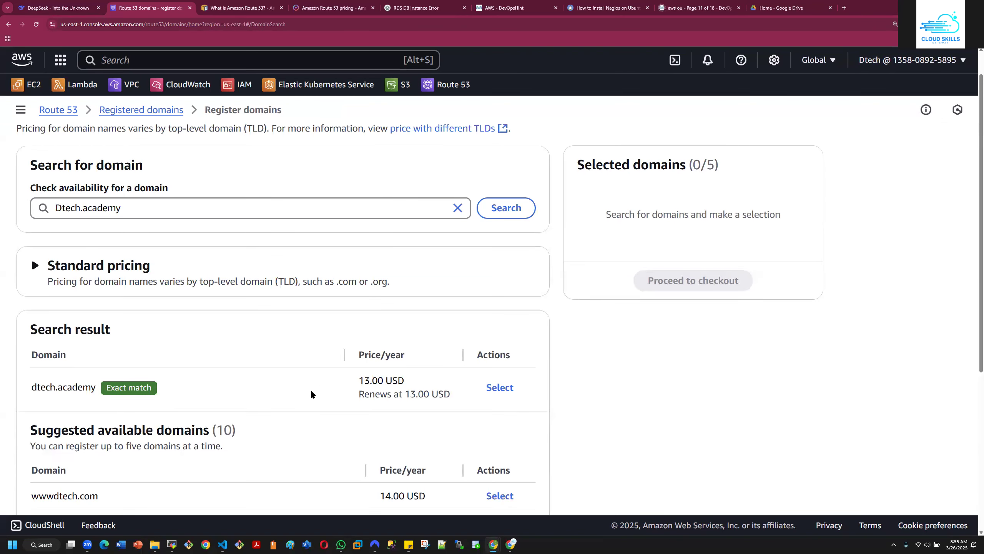
scroll(314, 416, down, 3)
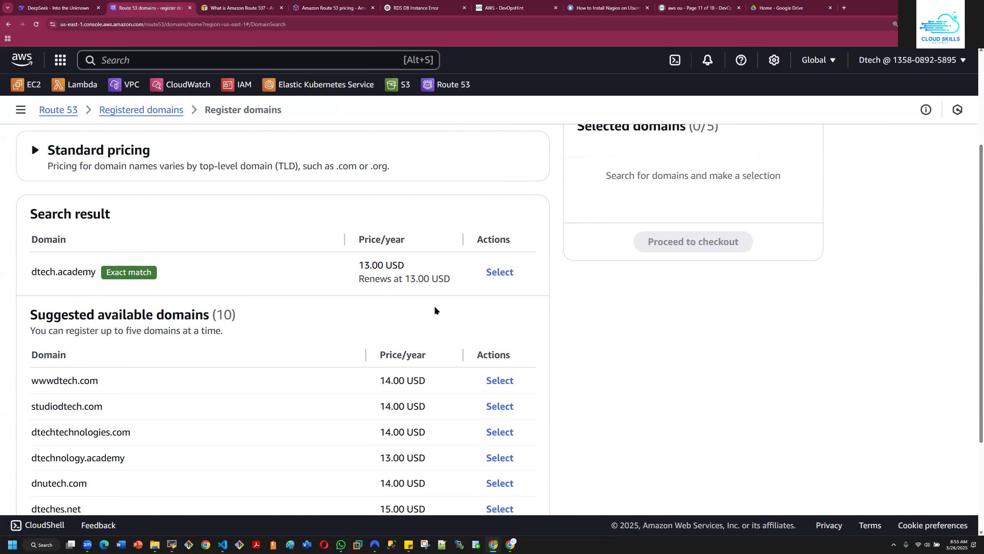
scroll(434, 308, down, 3)
scroll(434, 306, down, 1)
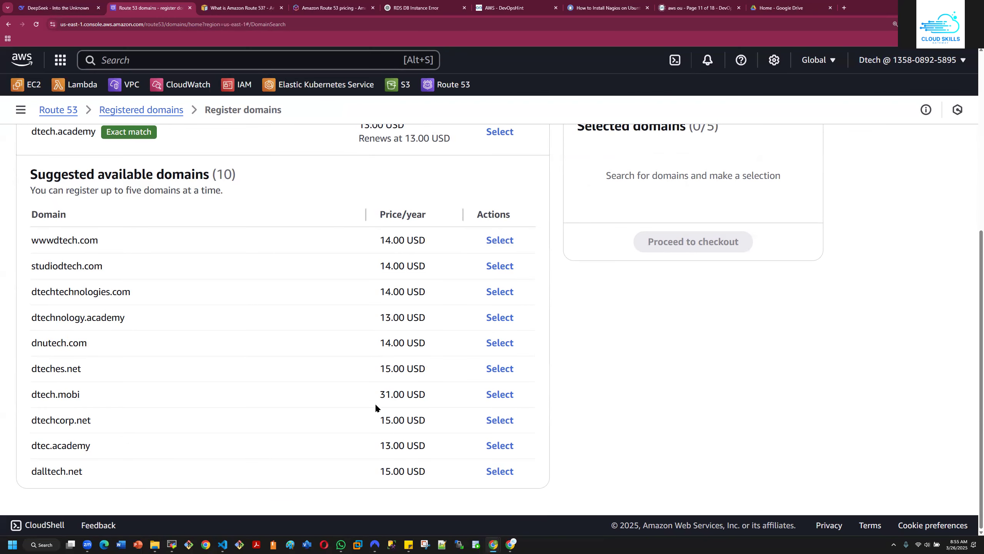
scroll(366, 417, up, 3)
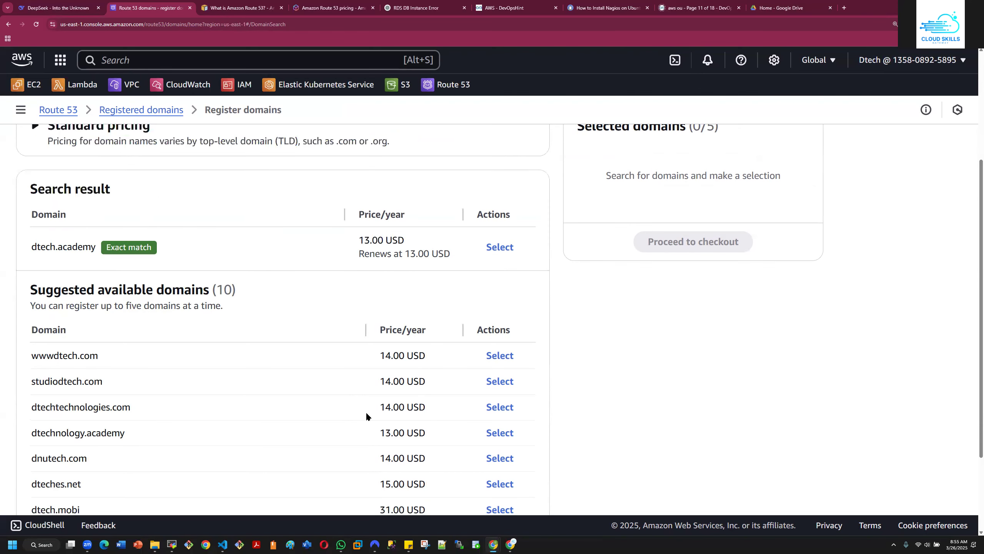
scroll(373, 407, up, 5)
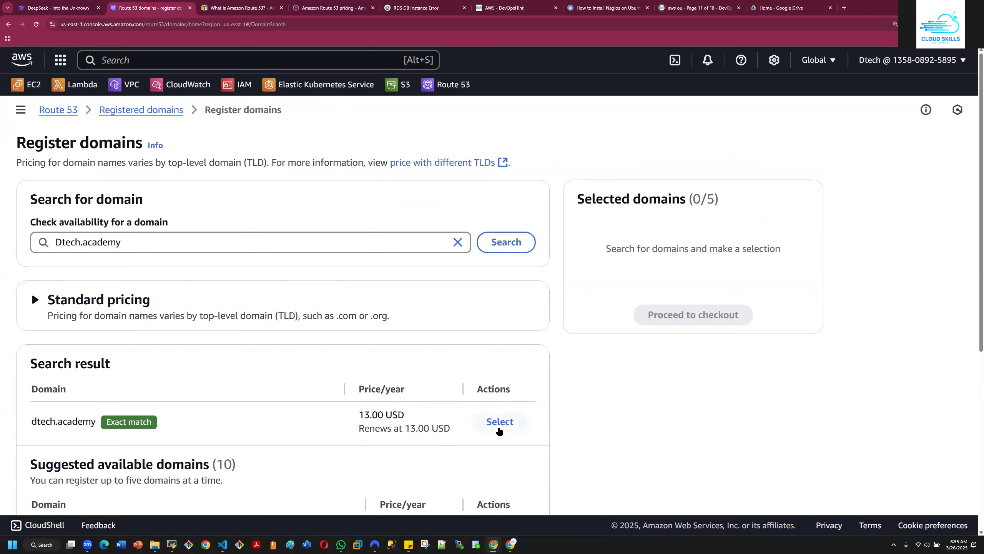
Select dtech.academy for registration, proceed to checkout and accept the 1-year duration with auto-renew off
click(498, 426)
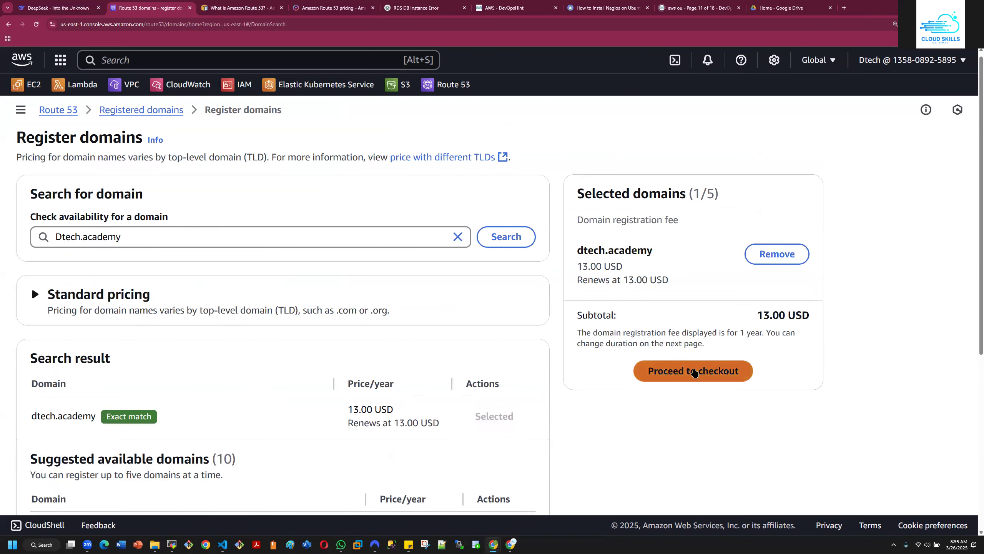
click(693, 371)
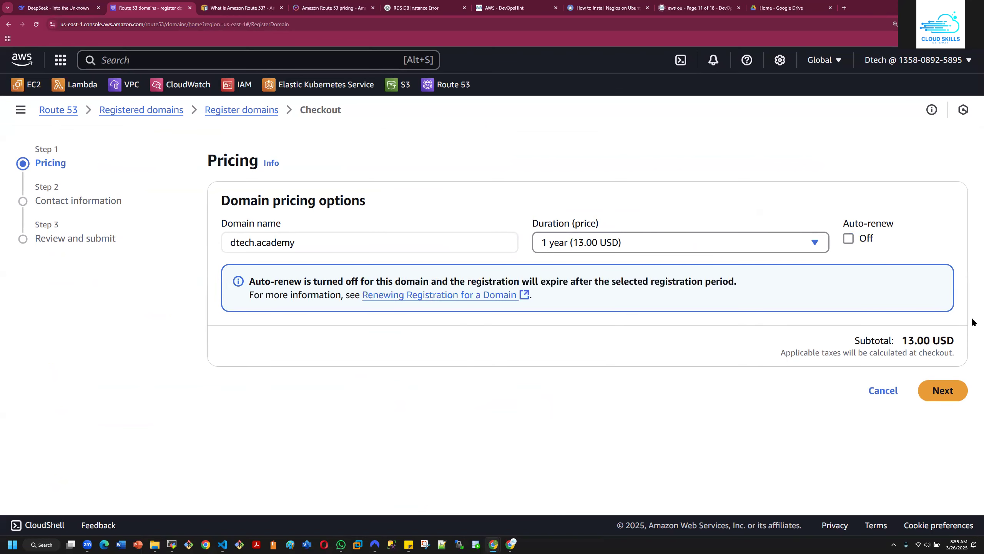
click(938, 388)
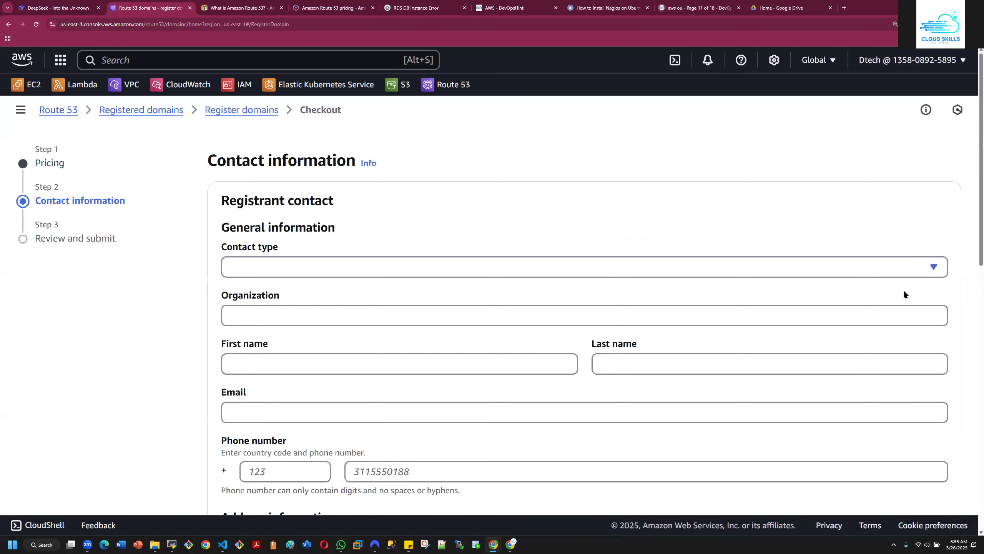
Set the registrant contact type to Person and fill in the name, e-mail, phone number, street address and city from the saved details
click(689, 265)
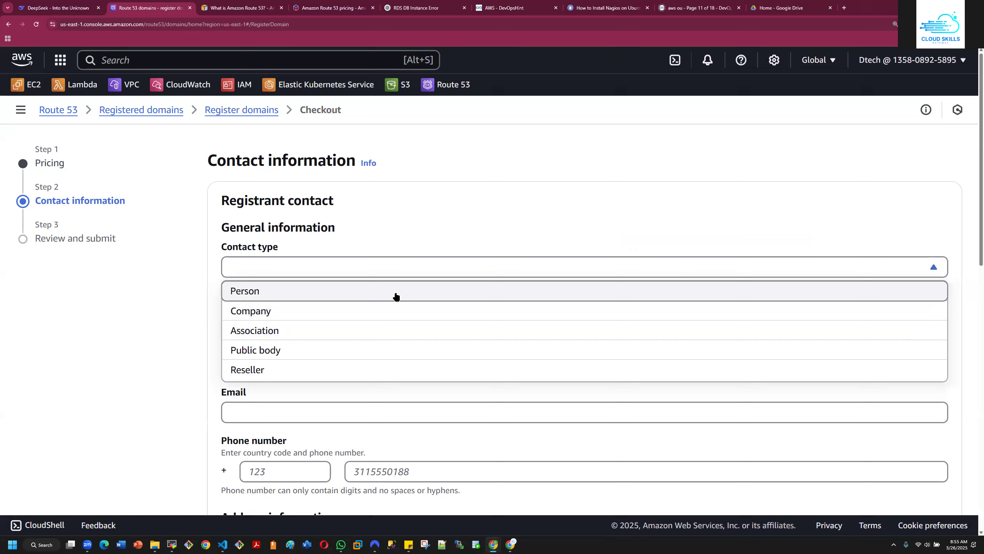
click(395, 291)
click(382, 316)
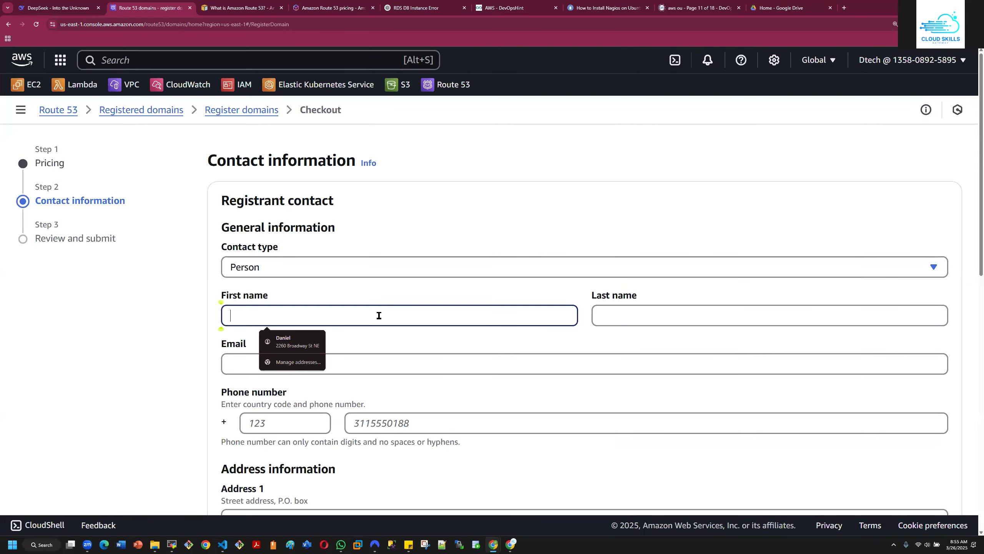
click(306, 335)
scroll(448, 357, down, 5)
click(366, 350)
click(399, 310)
scroll(388, 307, down, 4)
scroll(387, 306, up, 4)
scroll(388, 306, down, 2)
scroll(387, 307, down, 4)
scroll(388, 288, up, 2)
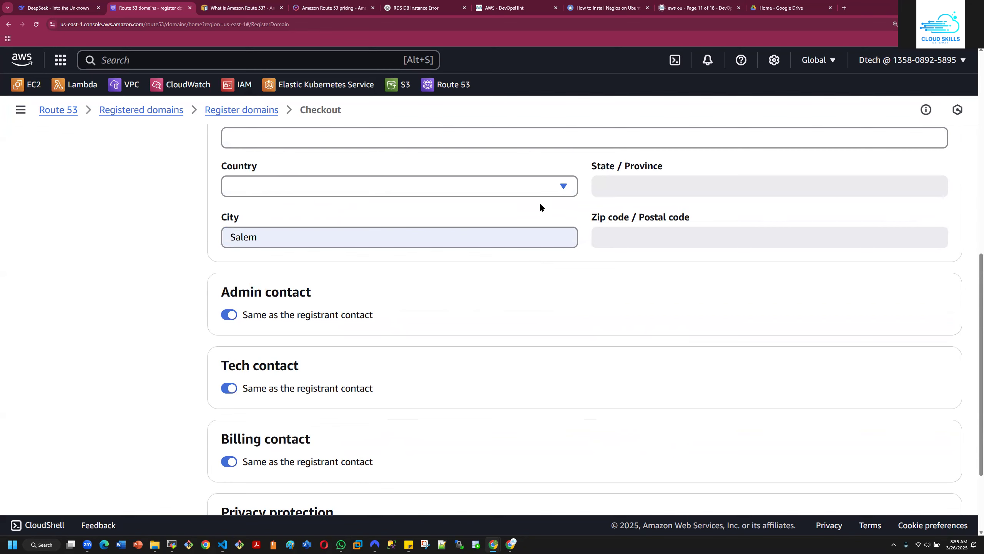
Set the registrant's country to United States
click(535, 187)
scroll(451, 288, down, 5)
scroll(451, 288, down, 15)
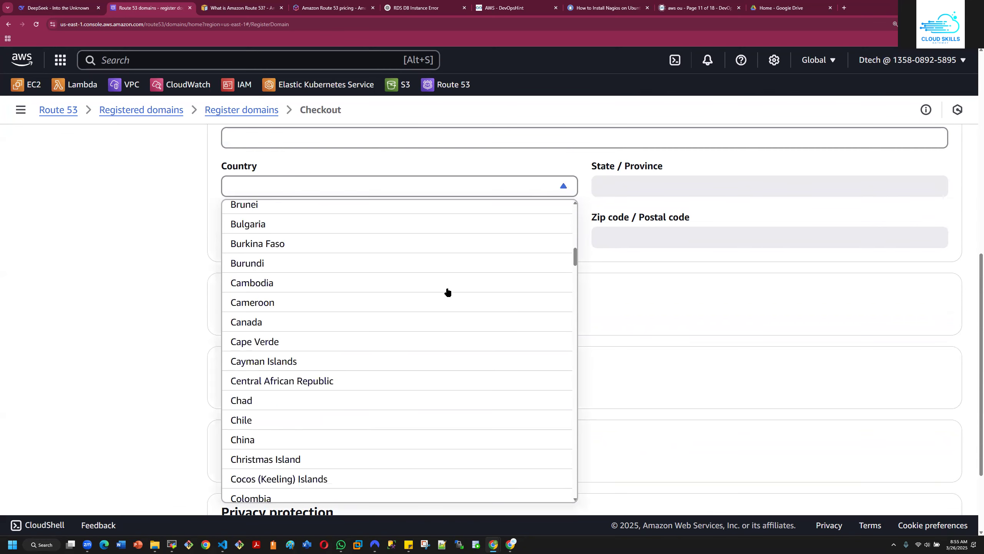
scroll(444, 293, down, 10)
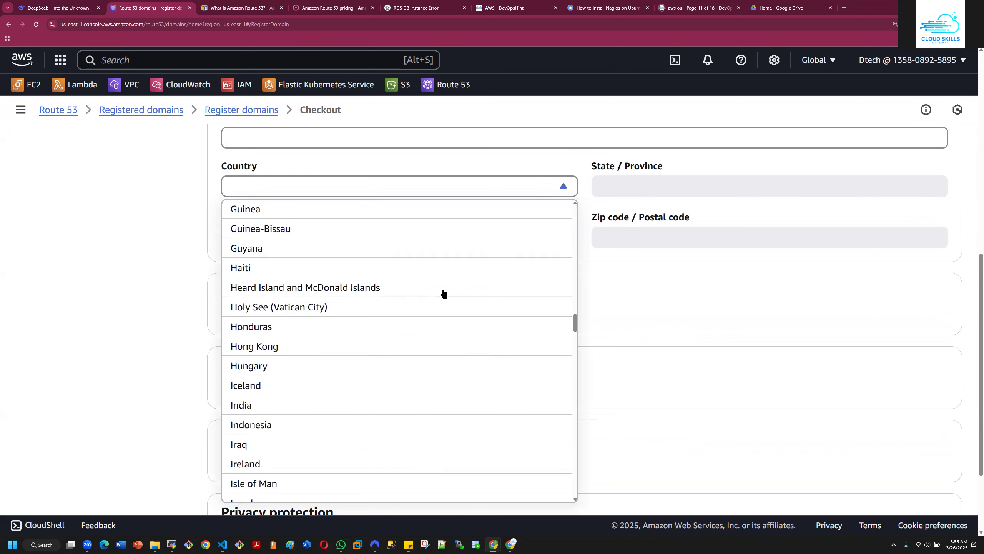
scroll(444, 293, down, 12)
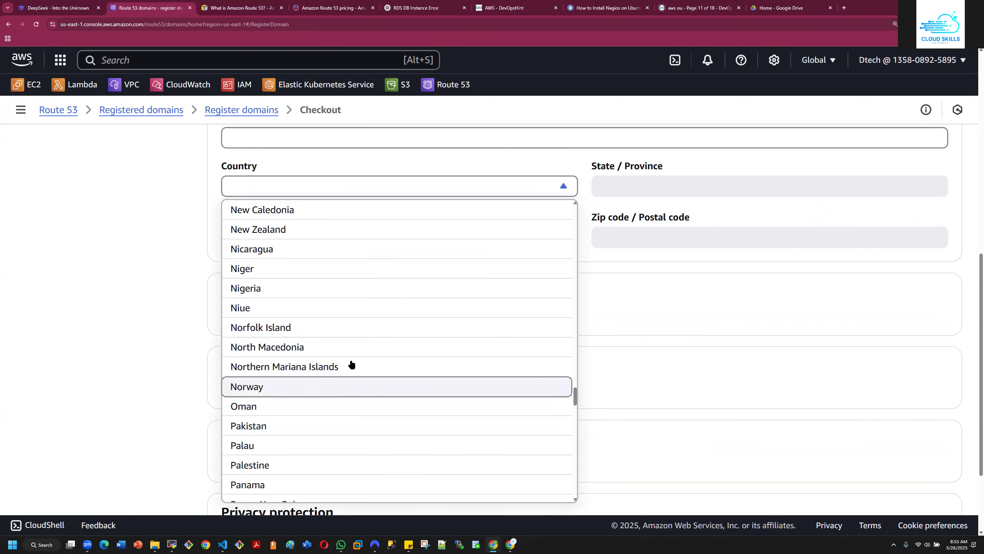
scroll(347, 348, down, 4)
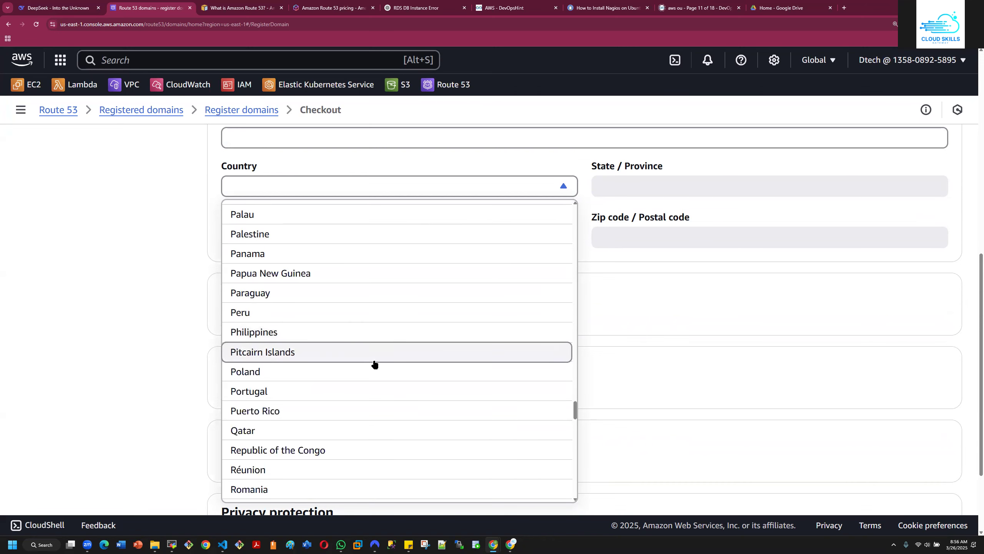
scroll(374, 364, down, 4)
scroll(374, 367, up, 4)
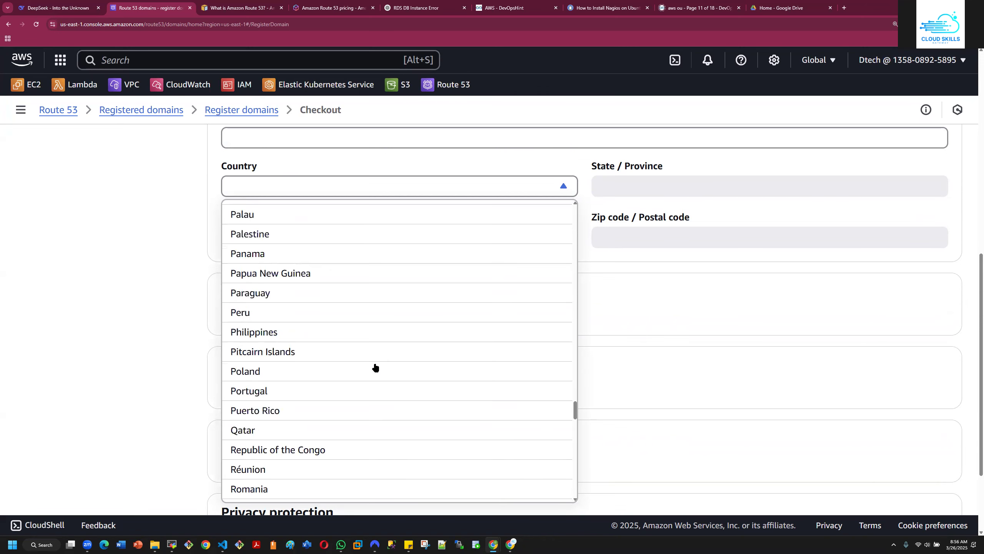
scroll(362, 368, up, 4)
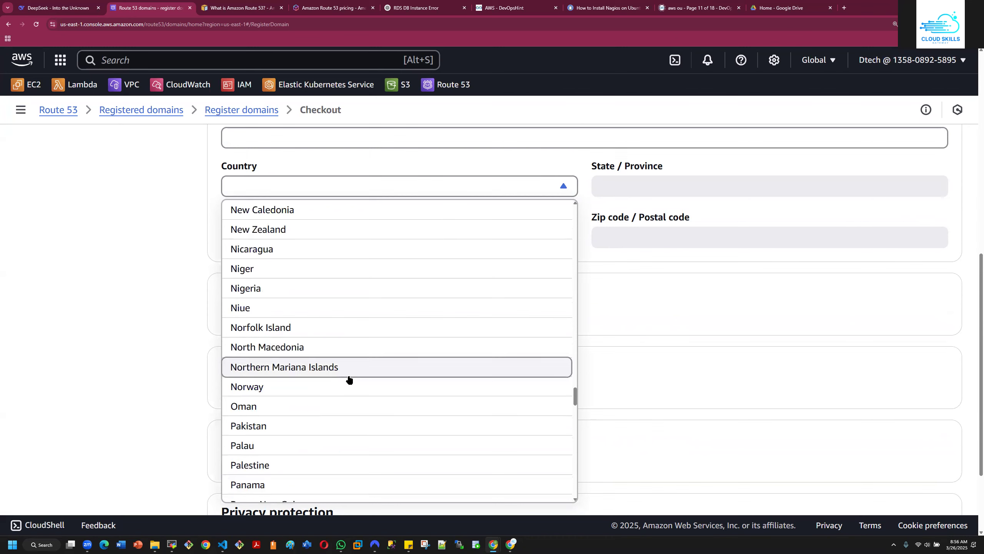
scroll(318, 386, up, 16)
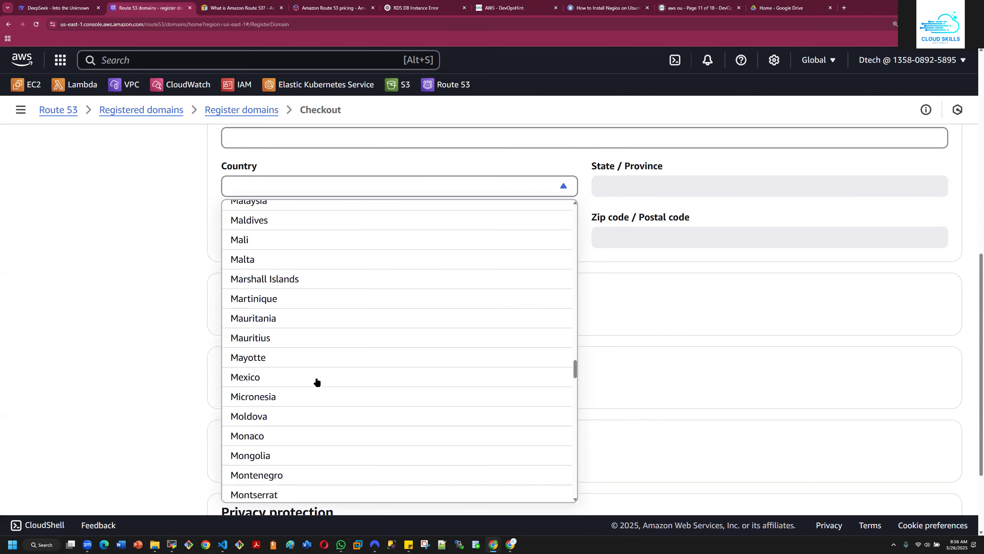
scroll(317, 382, up, 4)
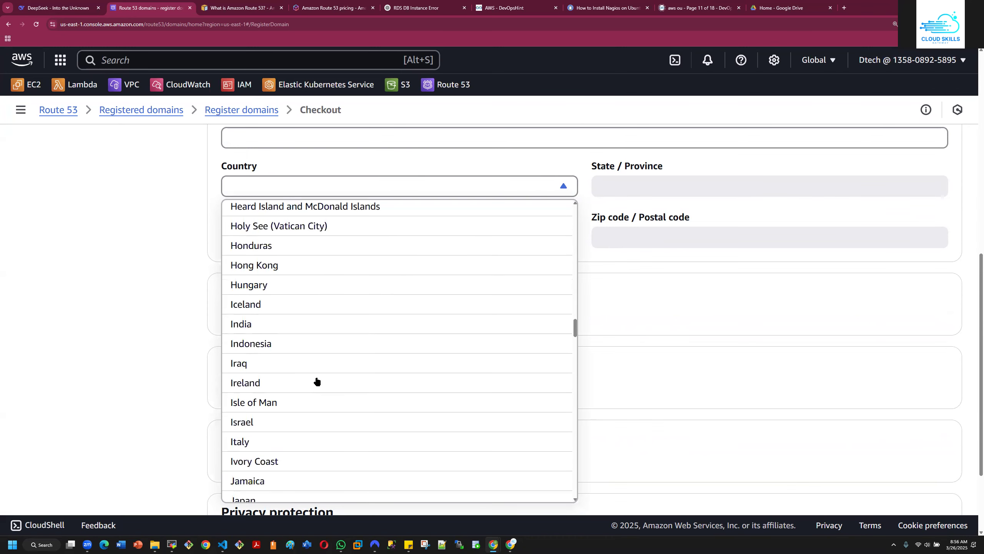
scroll(316, 382, up, 12)
scroll(316, 379, down, 10)
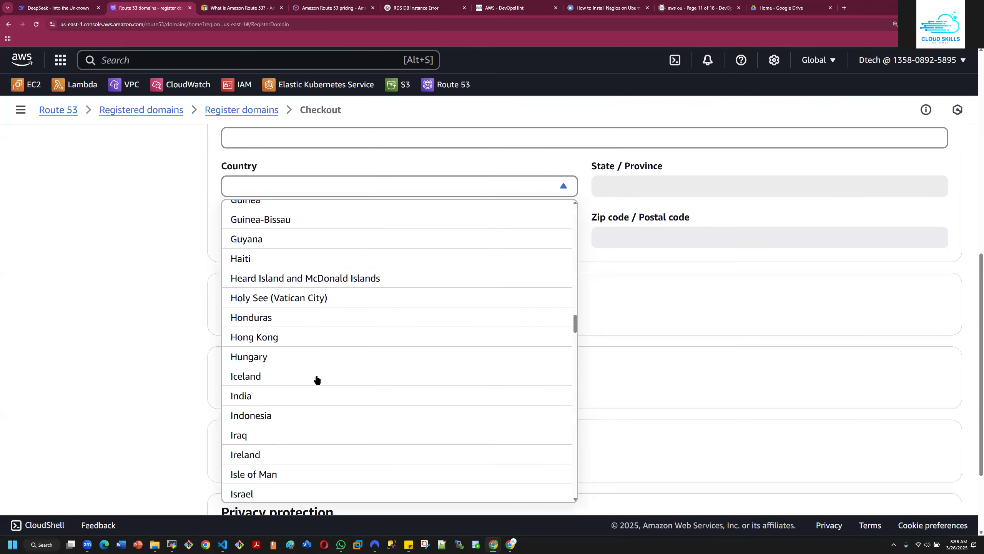
scroll(316, 380, down, 20)
scroll(317, 379, down, 14)
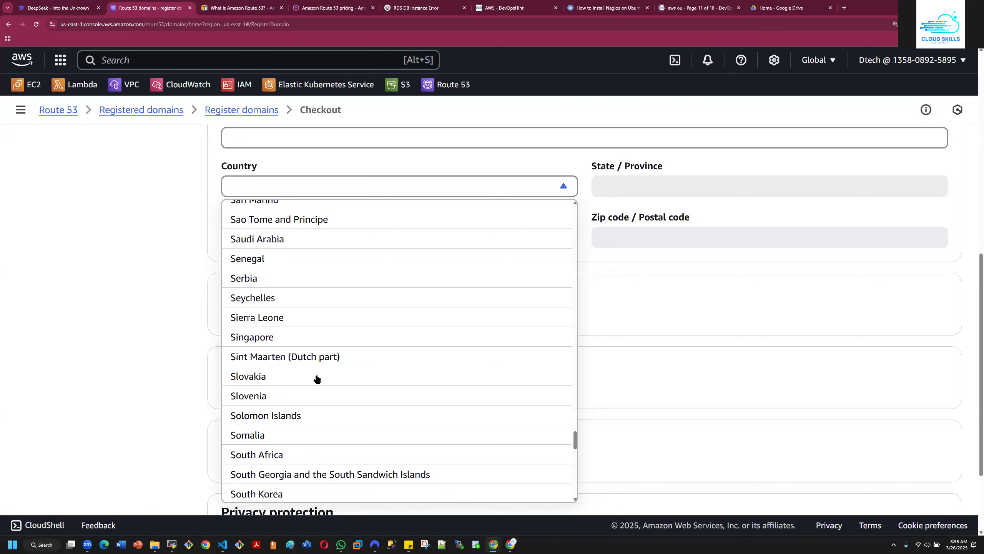
scroll(317, 379, down, 13)
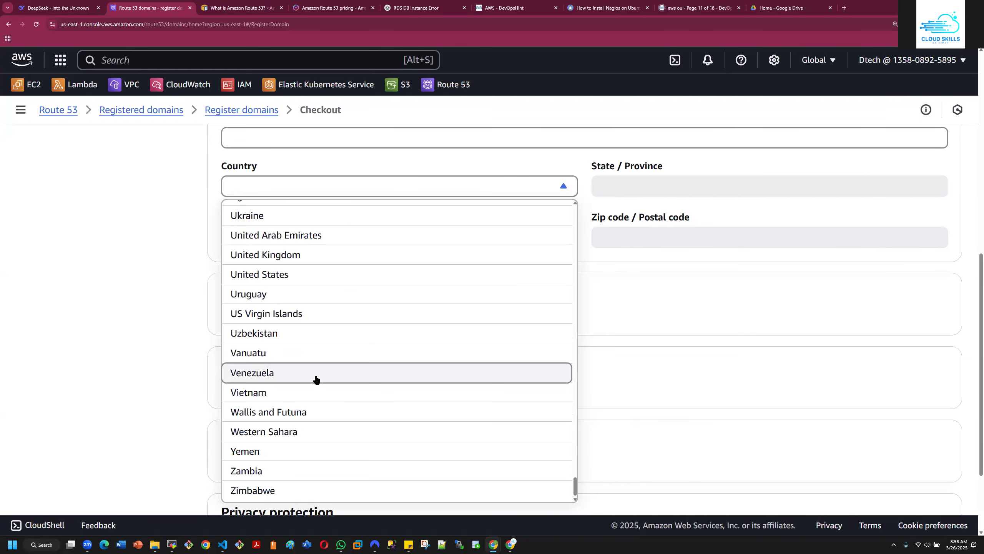
click(286, 273)
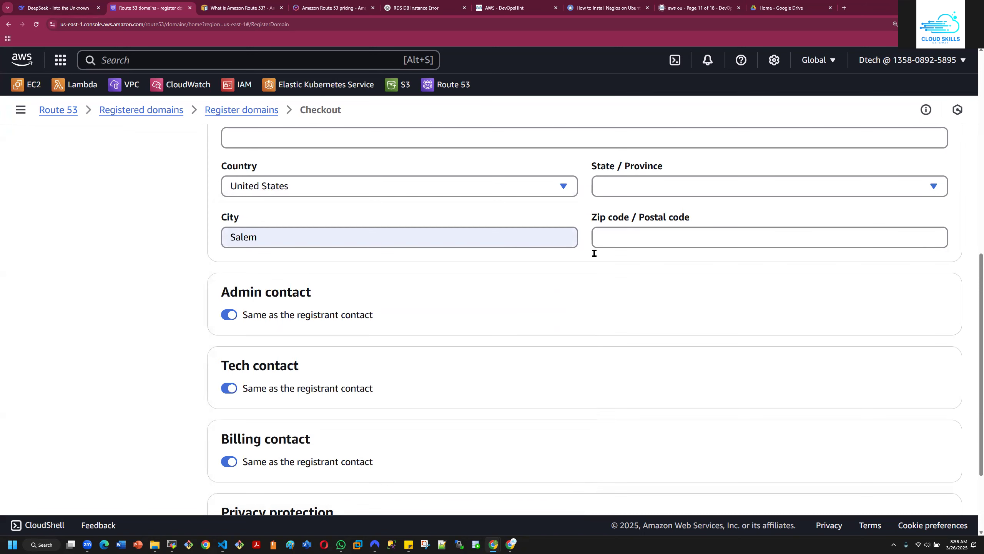
Set the registrant's state to Oregon and fill in the postal code from the saved details
click(638, 187)
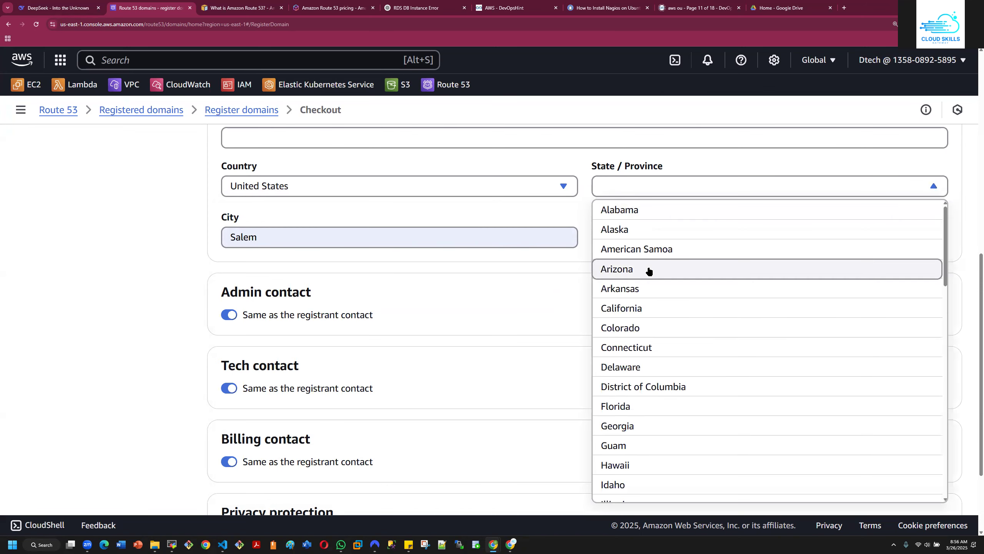
scroll(650, 328, down, 8)
scroll(651, 329, down, 6)
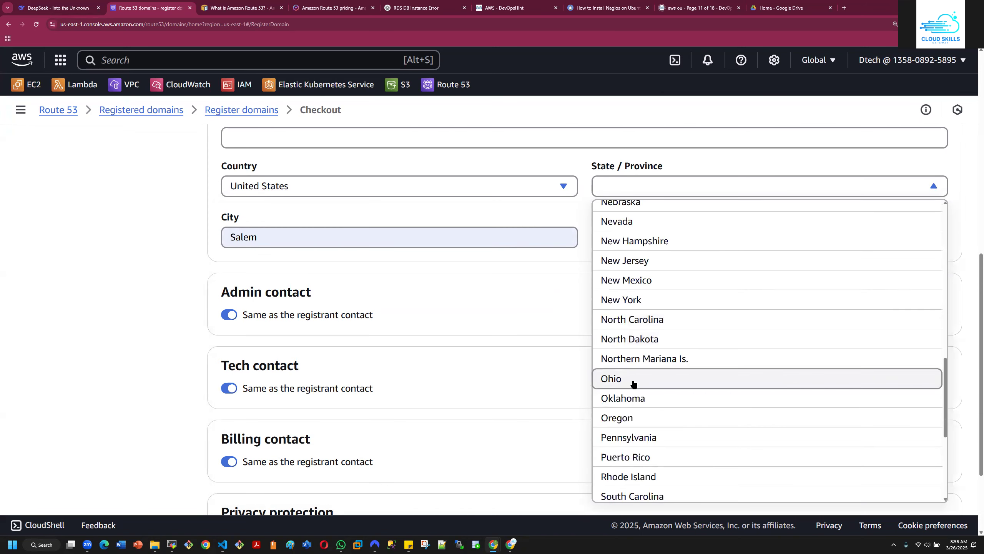
click(647, 420)
click(643, 236)
click(661, 261)
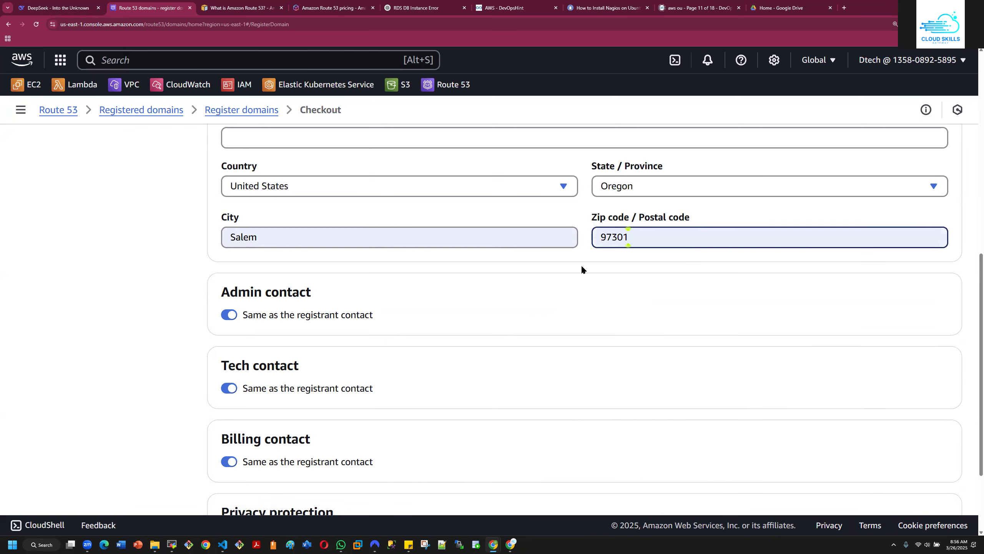
Check the completed contact information and continue to the review, keeping the shared contacts and privacy protection on
scroll(580, 268, up, 10)
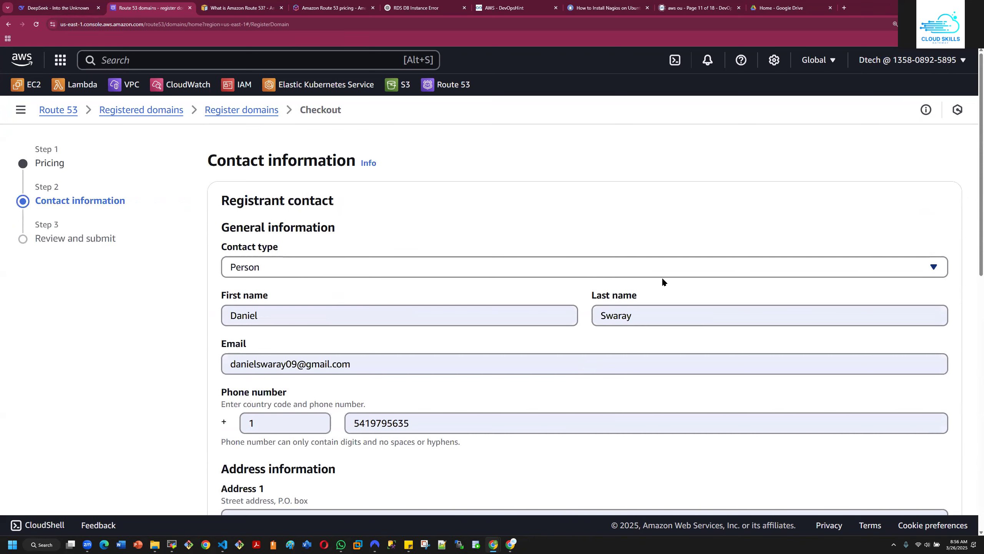
scroll(561, 272, down, 15)
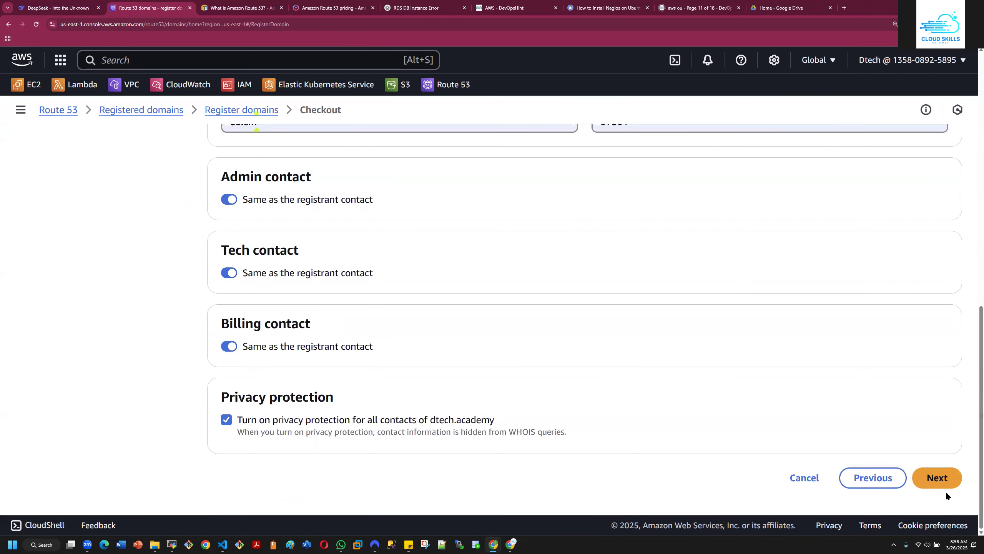
click(937, 480)
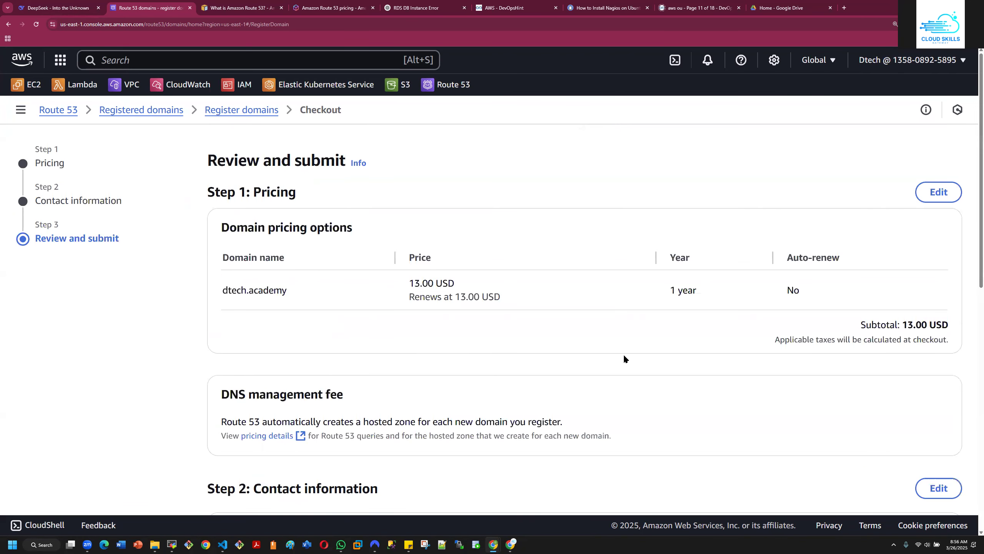
Agree to the domain registration terms, submit the dtech.academy registration and dismiss the request notice
scroll(625, 359, down, 10)
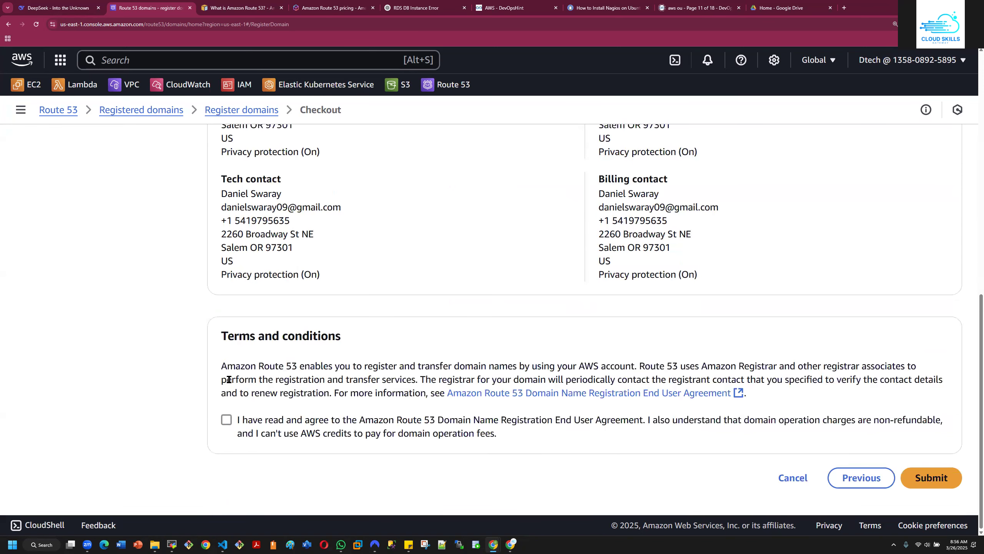
click(231, 418)
click(930, 477)
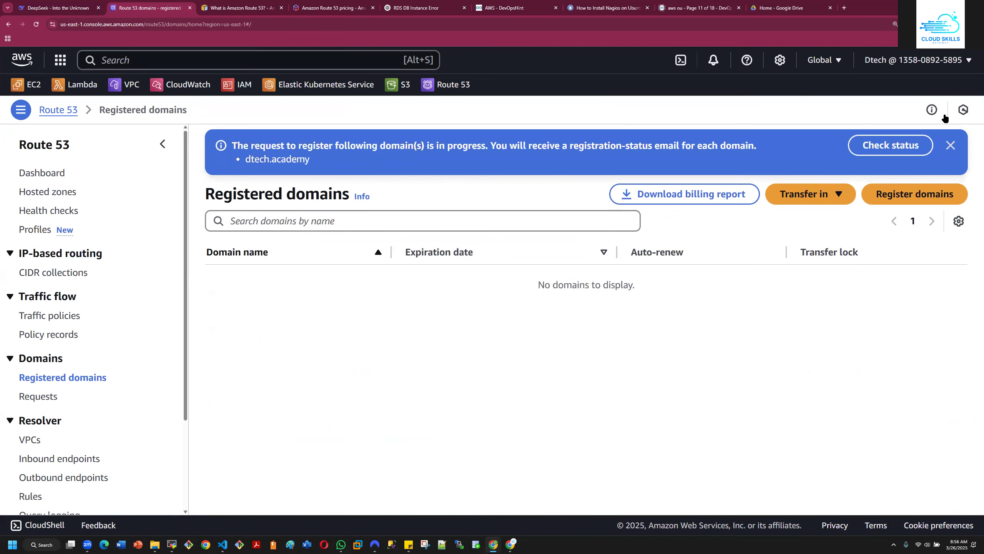
click(951, 146)
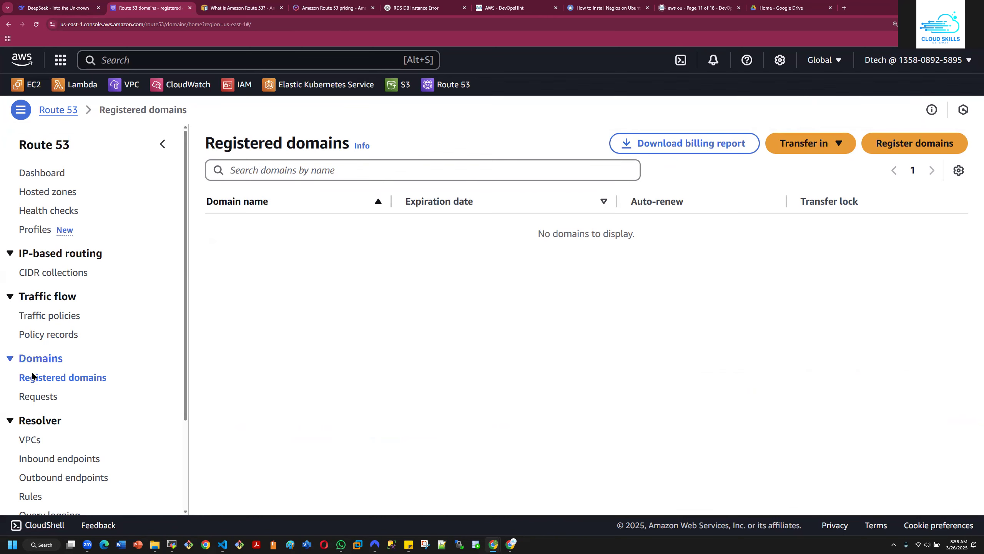
Examine the status and messages of all domain registration requests, including dtech.academy, and return to the registered domains list
click(38, 397)
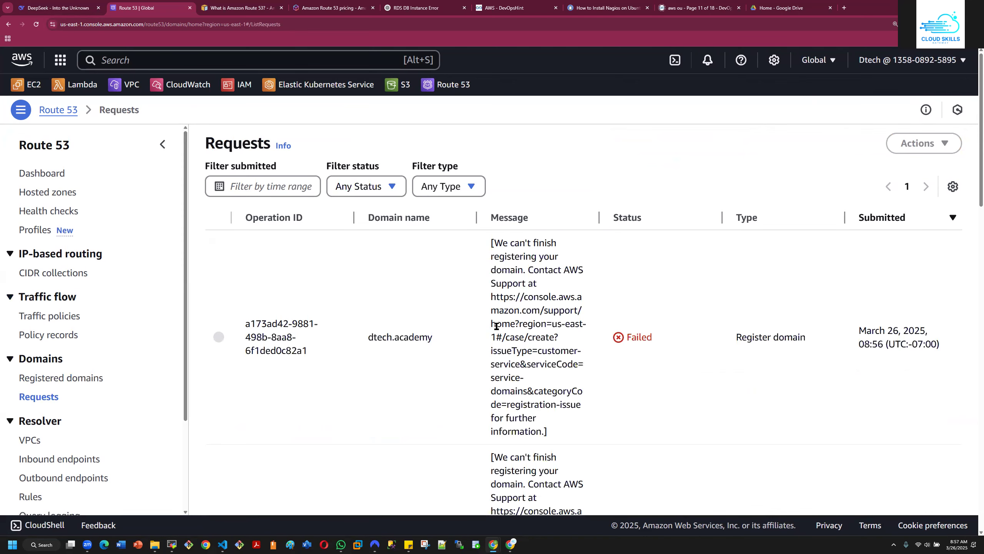
scroll(496, 326, down, 4)
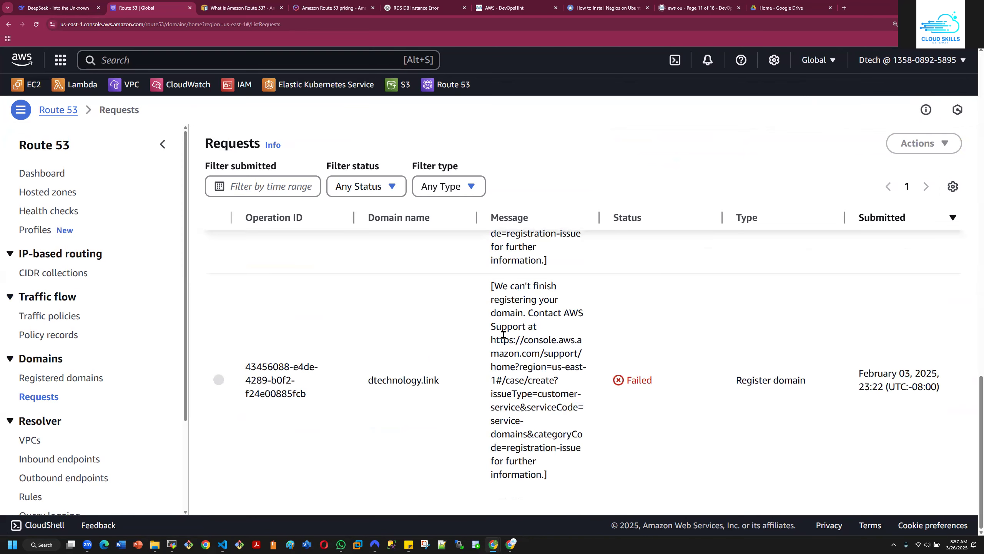
scroll(502, 340, down, 6)
scroll(501, 340, up, 8)
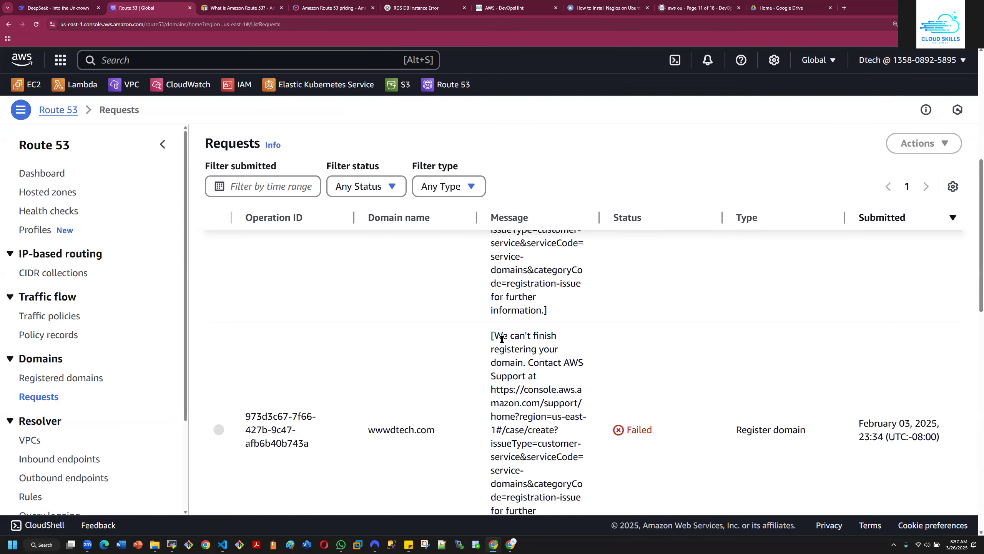
scroll(502, 339, up, 3)
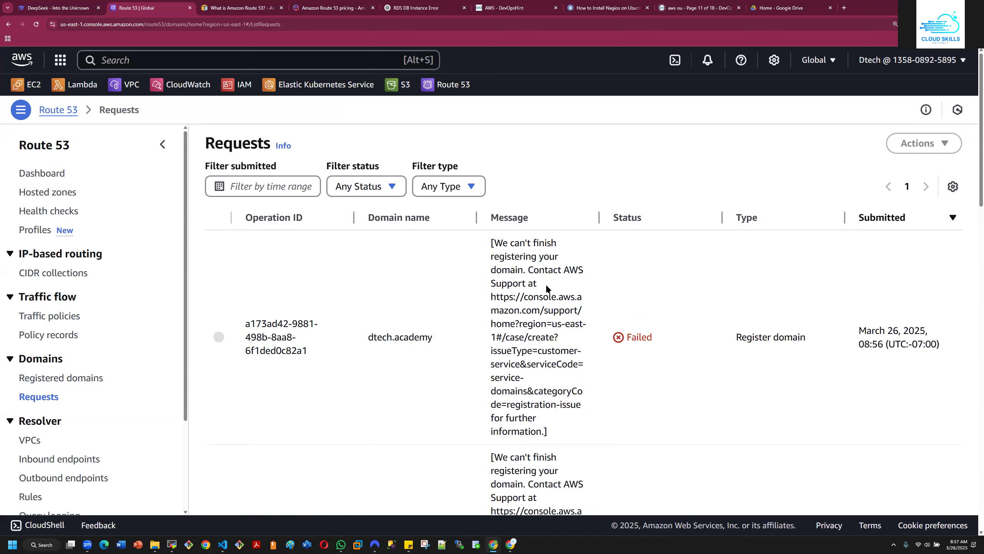
scroll(550, 343, down, 10)
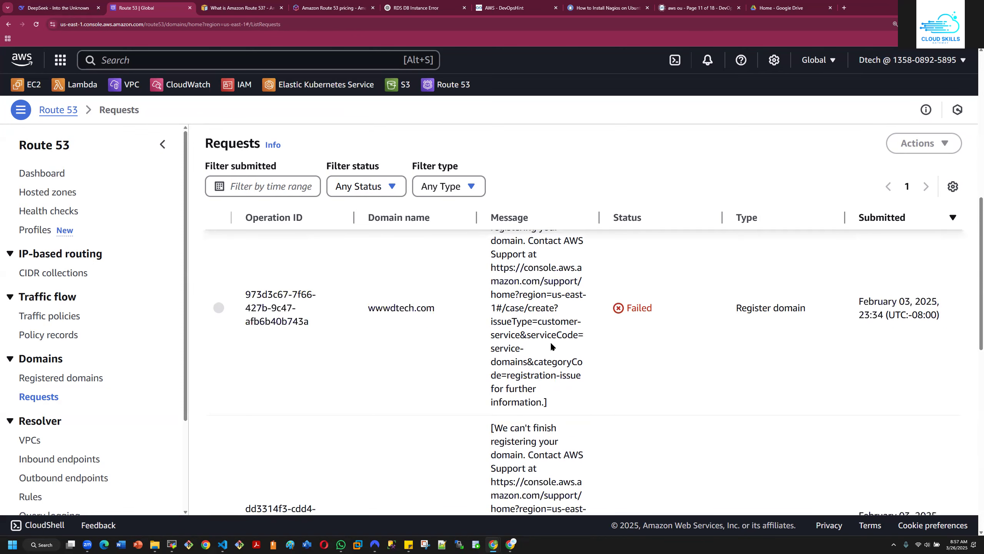
scroll(543, 343, down, 10)
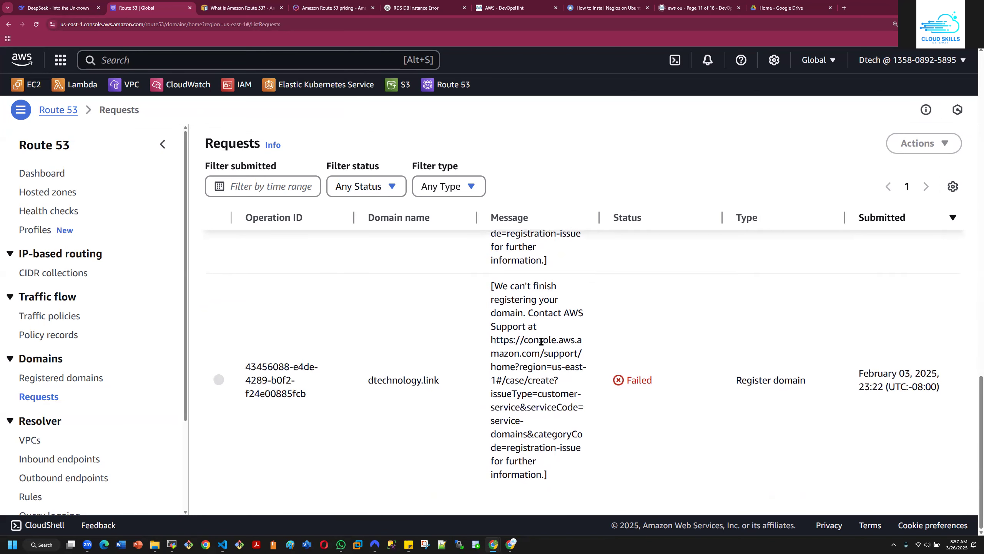
scroll(554, 351, up, 20)
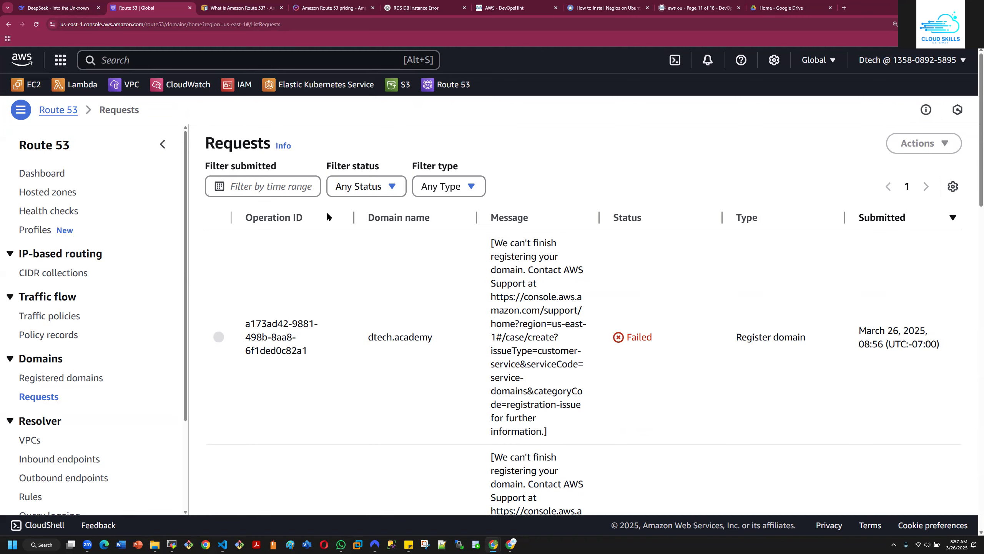
click(48, 378)
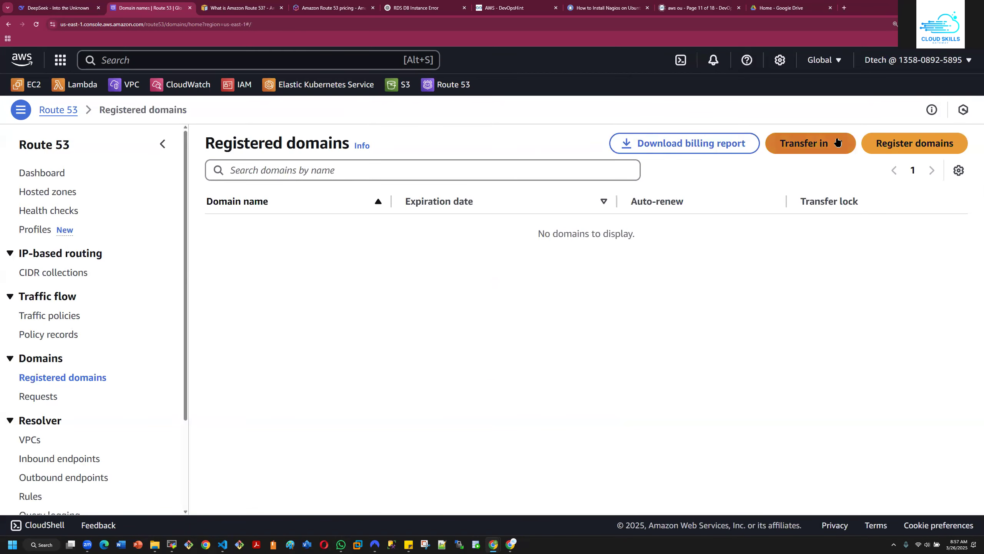
Start a new domain registration and check the availability of Dtech.academy
click(904, 148)
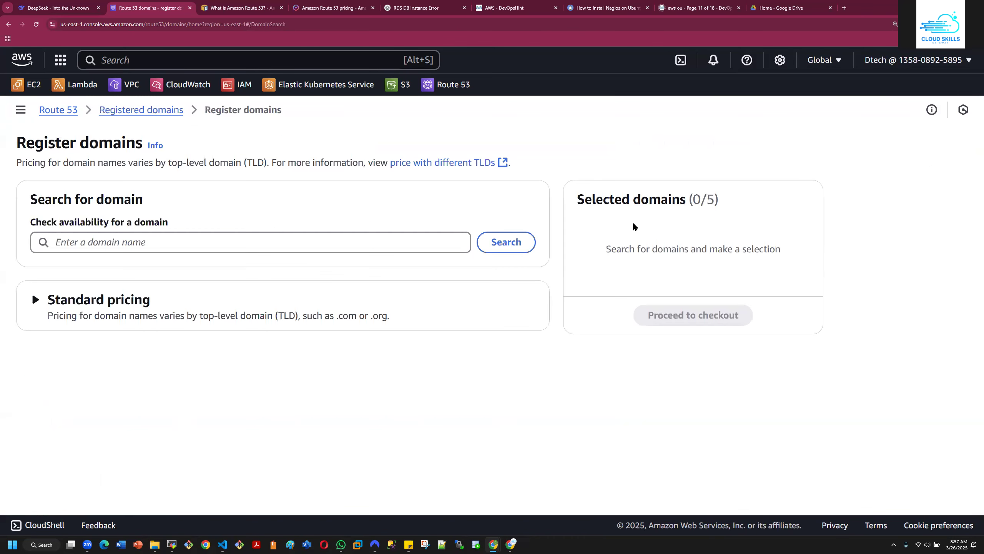
click(306, 241)
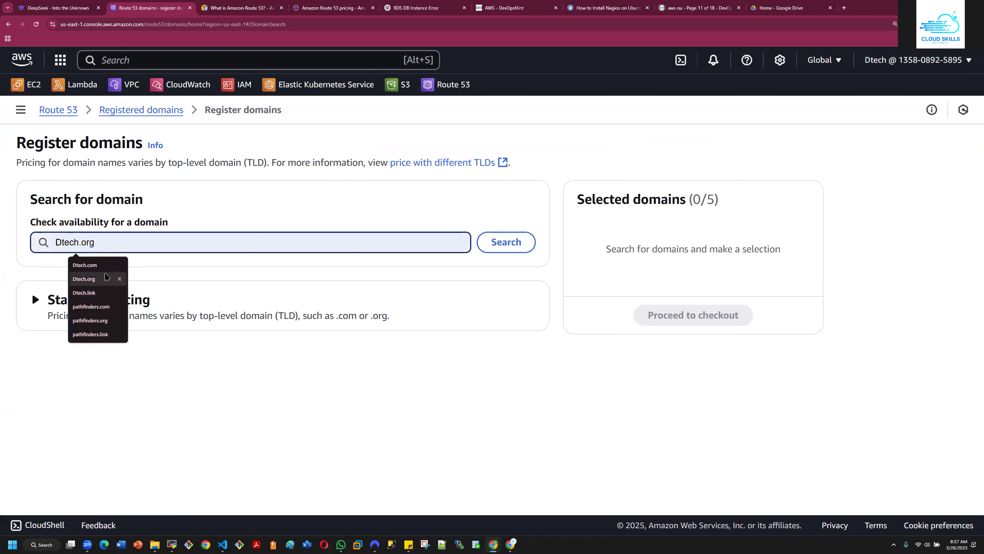
click(105, 264)
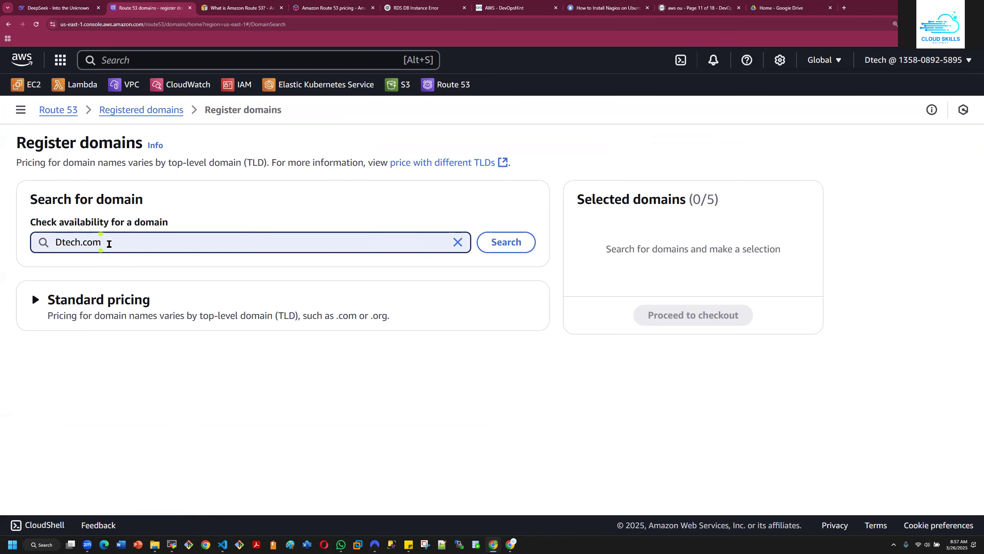
key(BackSpace)
key(BackSpace)
key(BackSpace)
key(BackSpace)
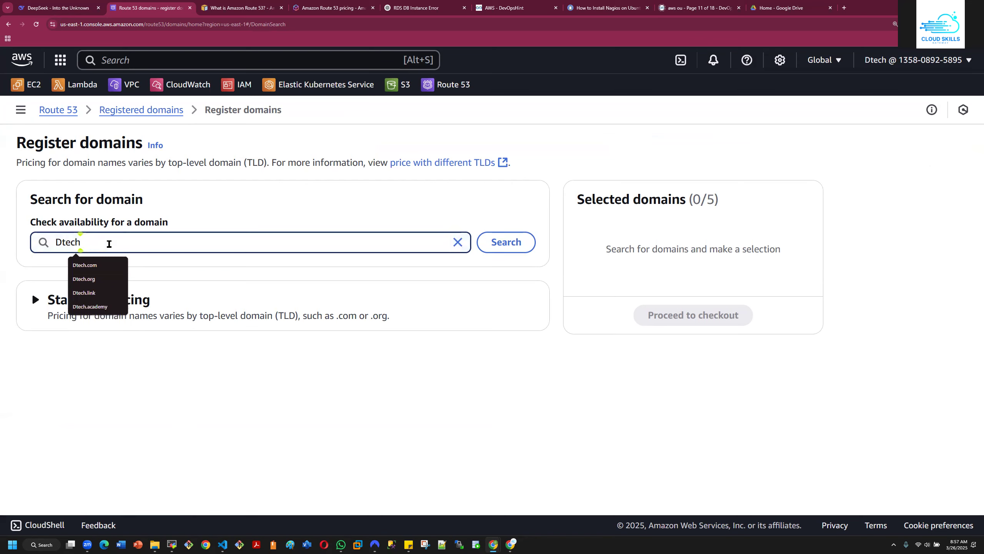
text(.academy)
click(161, 265)
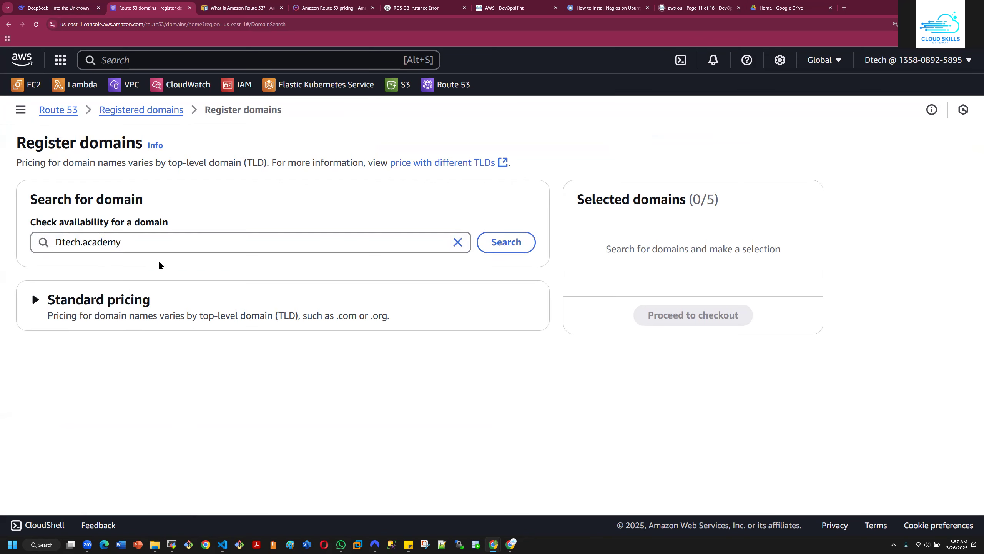
click(506, 242)
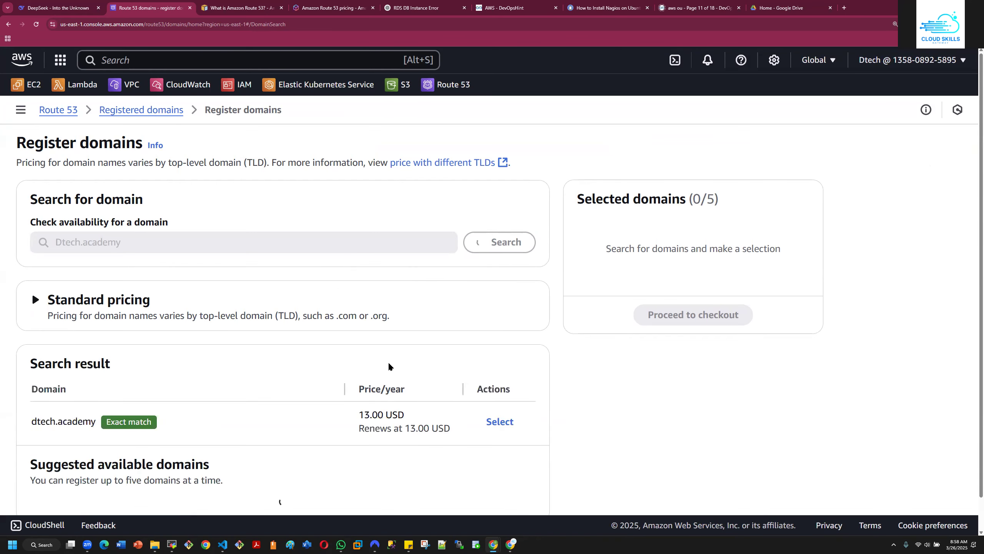
Select dtech.academy, proceed to checkout and accept the 1-year duration with auto-renew on
scroll(389, 367, down, 1)
scroll(389, 368, down, 5)
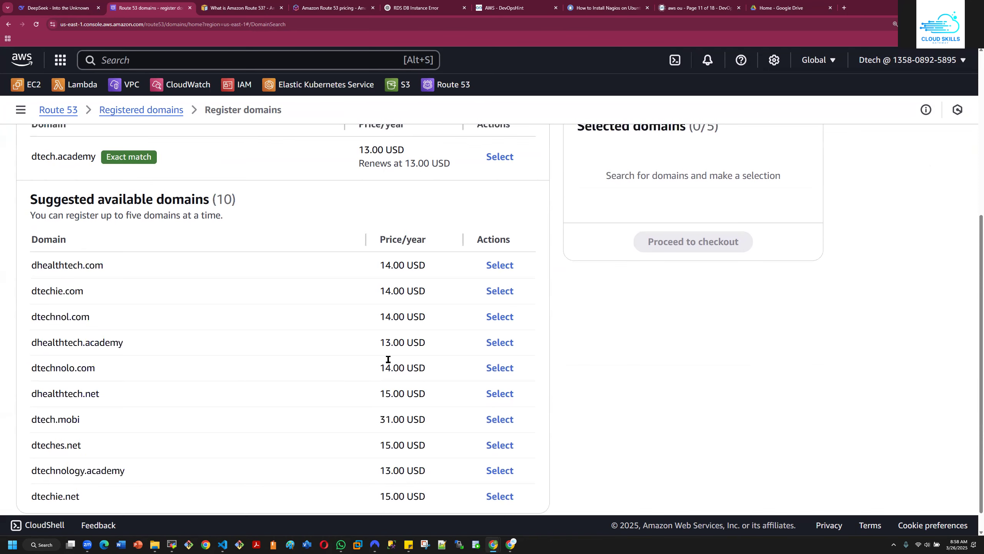
scroll(388, 359, up, 3)
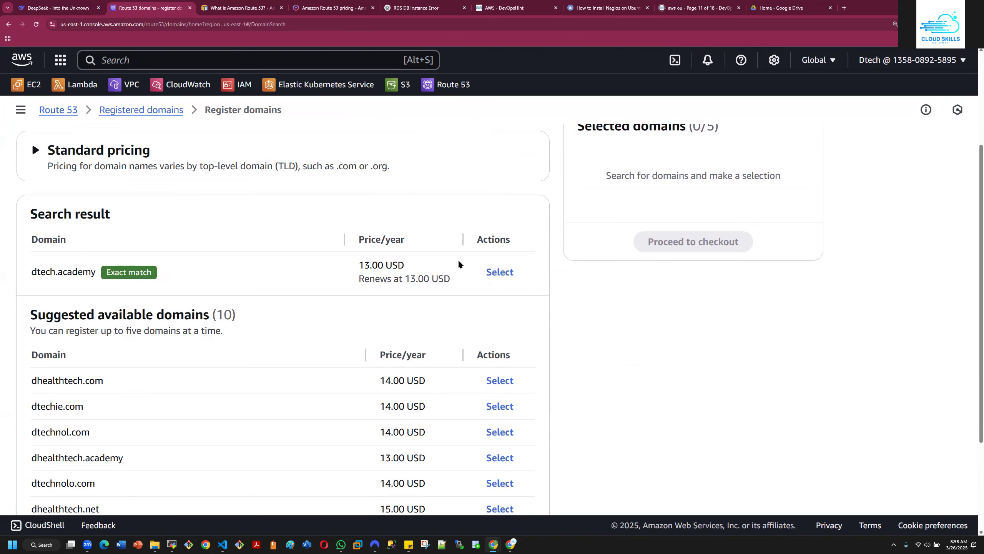
click(503, 278)
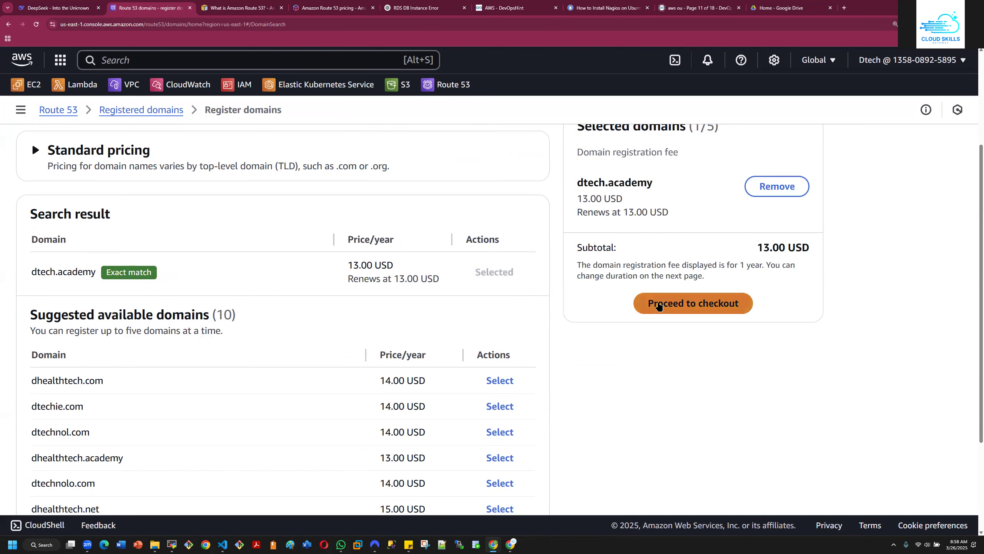
click(660, 304)
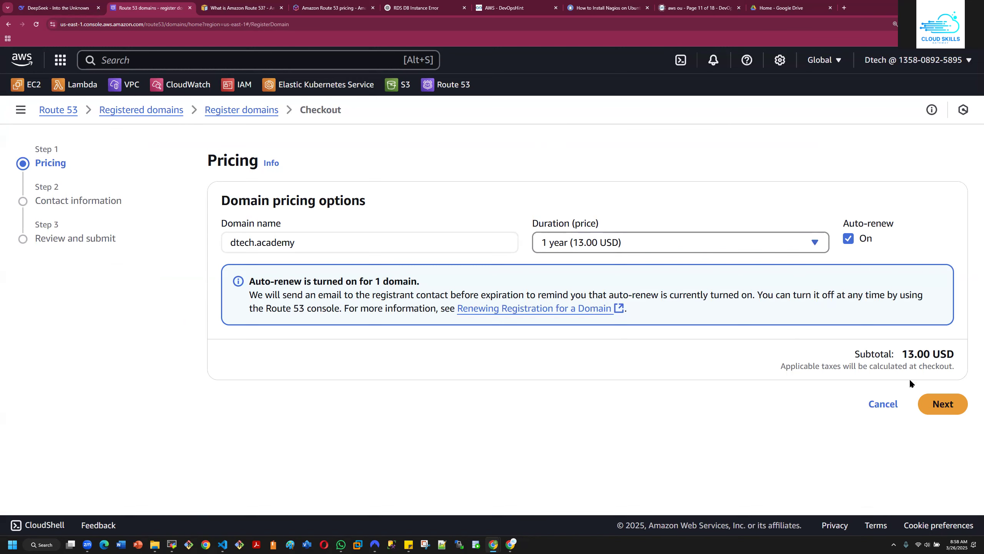
click(934, 404)
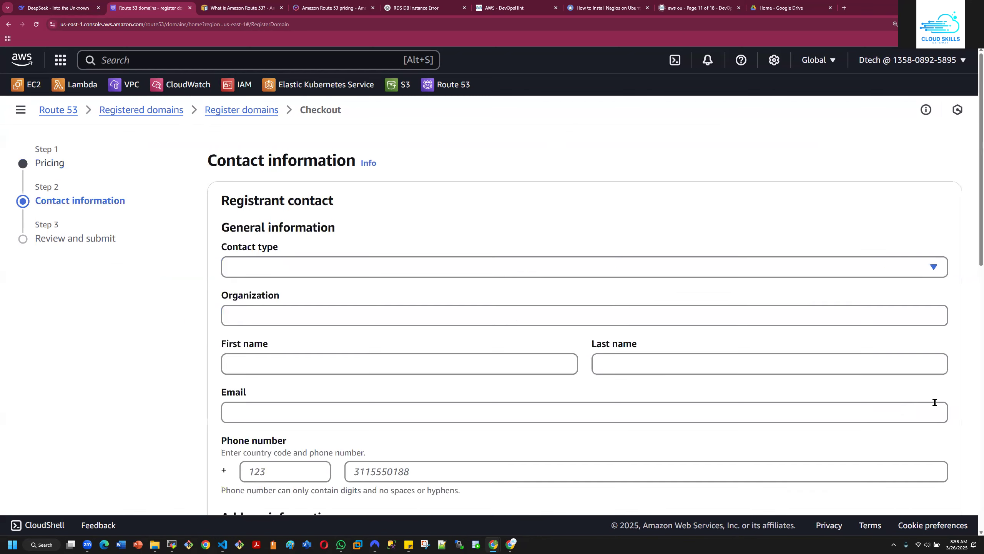
Set the registrant contact type to Person and fill in the name, email, phone and address from the saved details
click(446, 266)
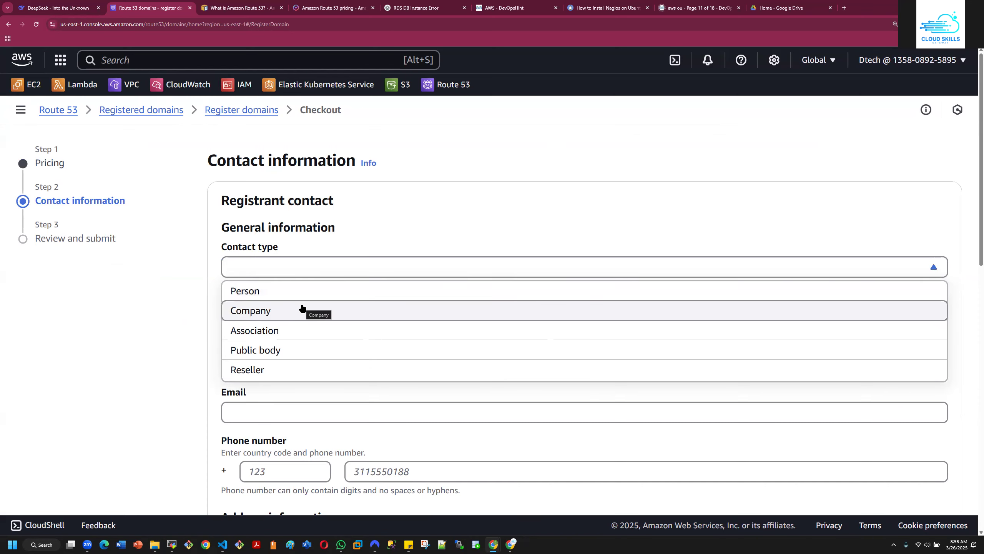
click(289, 290)
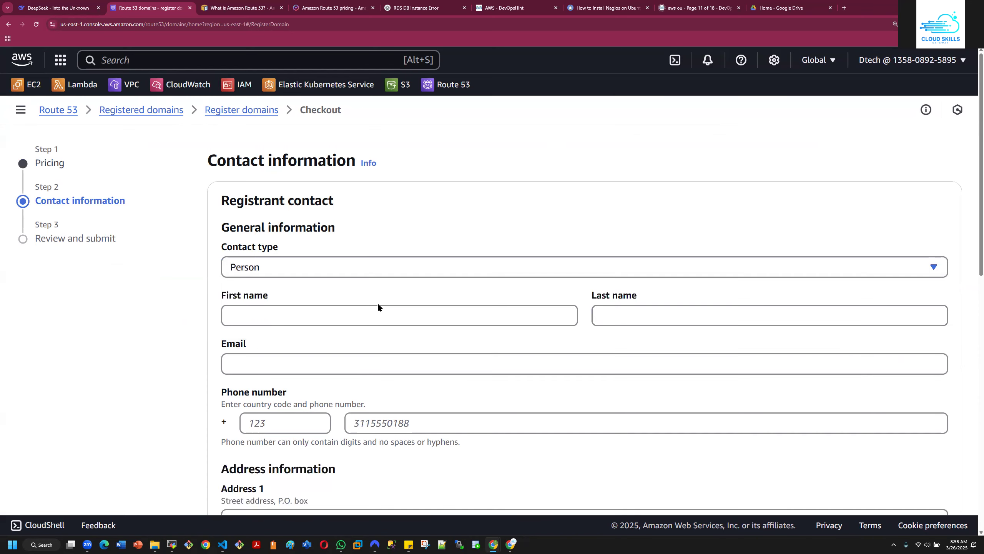
click(445, 317)
click(318, 346)
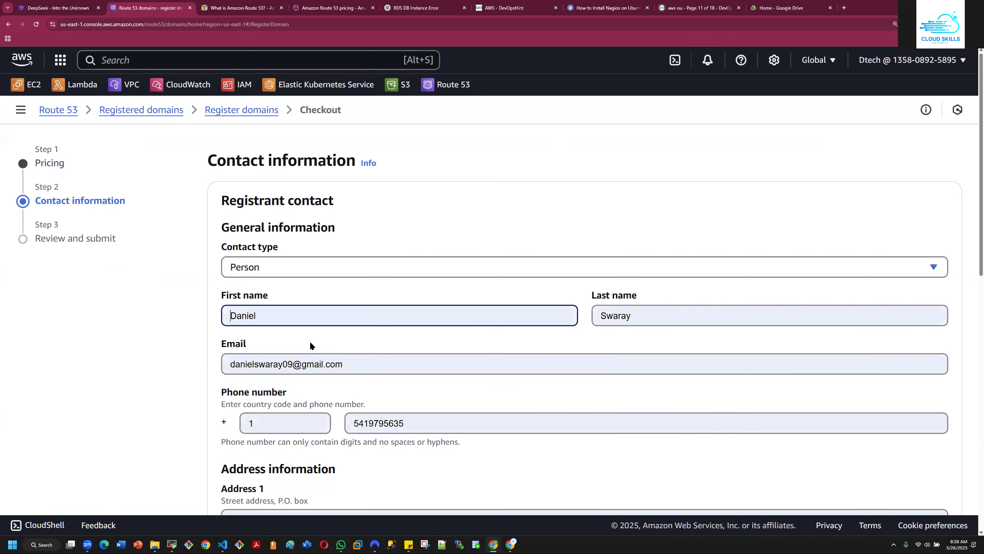
Set the registrant's country to United States in the address information
scroll(446, 379, down, 4)
click(371, 350)
click(287, 395)
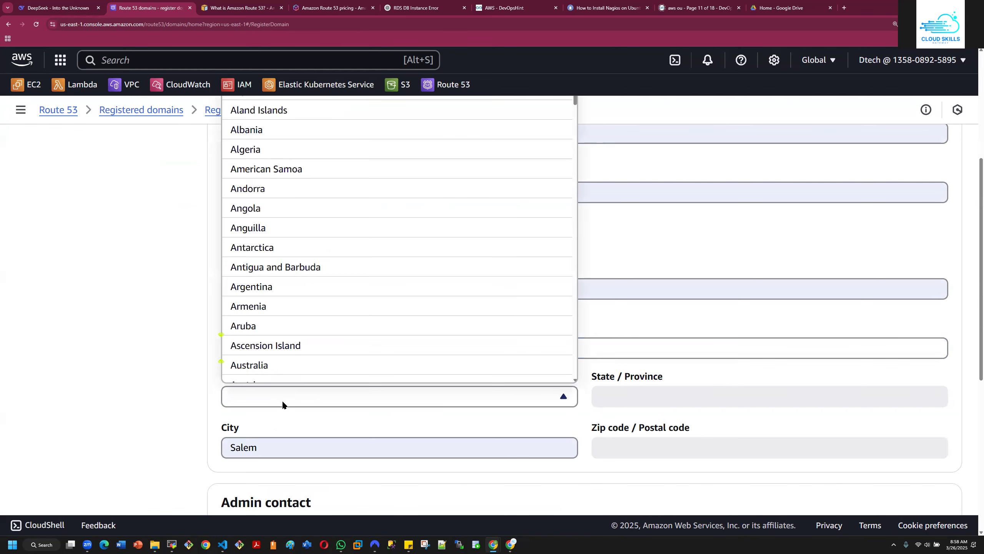
scroll(310, 270, down, 15)
scroll(306, 268, down, 20)
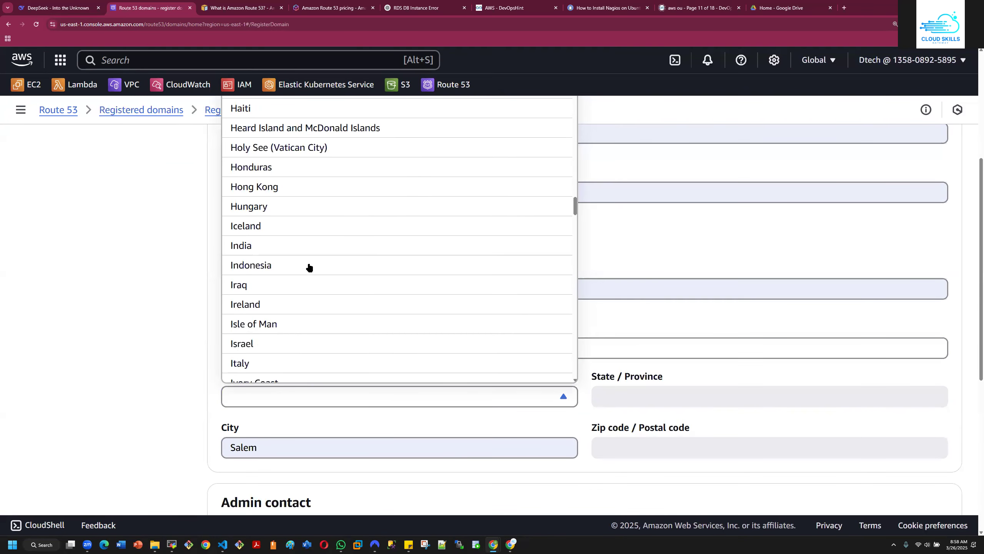
scroll(306, 268, down, 20)
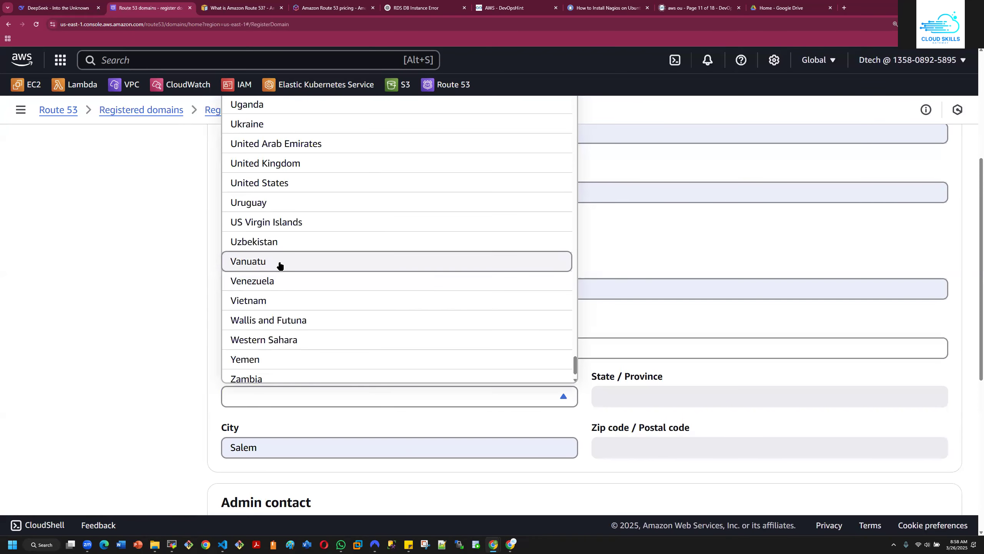
click(277, 183)
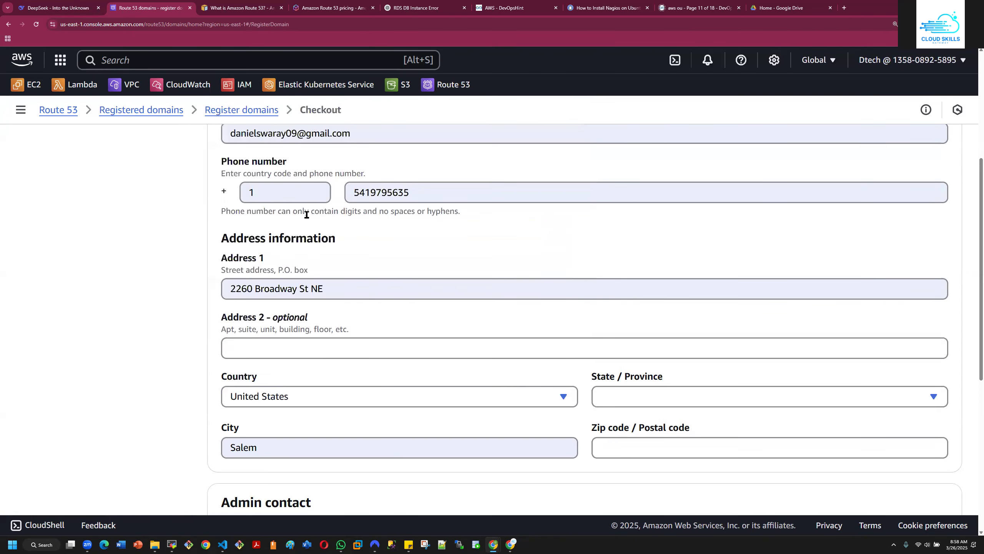
Set the registrant's state to Oregon and fill in the postal code from the saved details
click(618, 395)
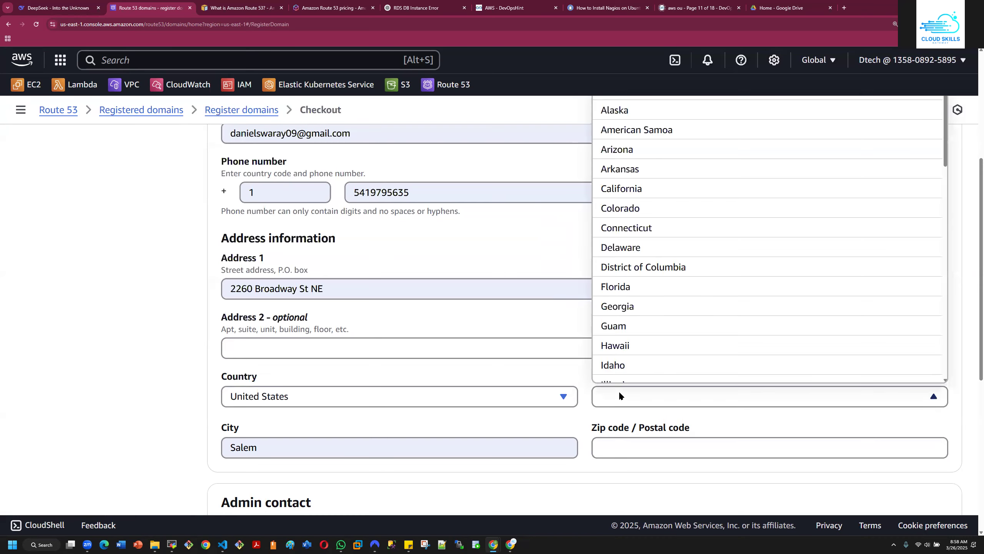
scroll(641, 245, down, 10)
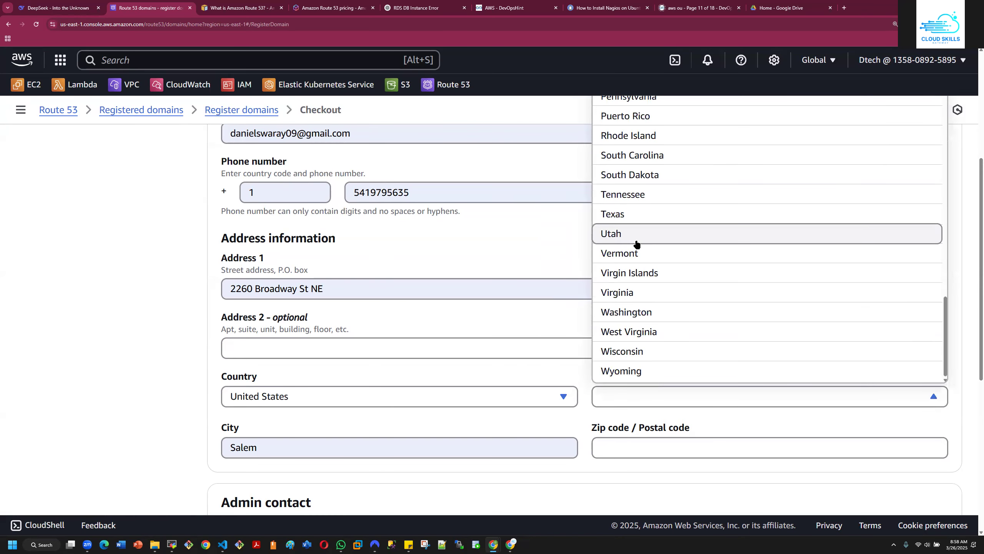
scroll(639, 244, down, 5)
scroll(637, 244, up, 5)
scroll(636, 249, up, 3)
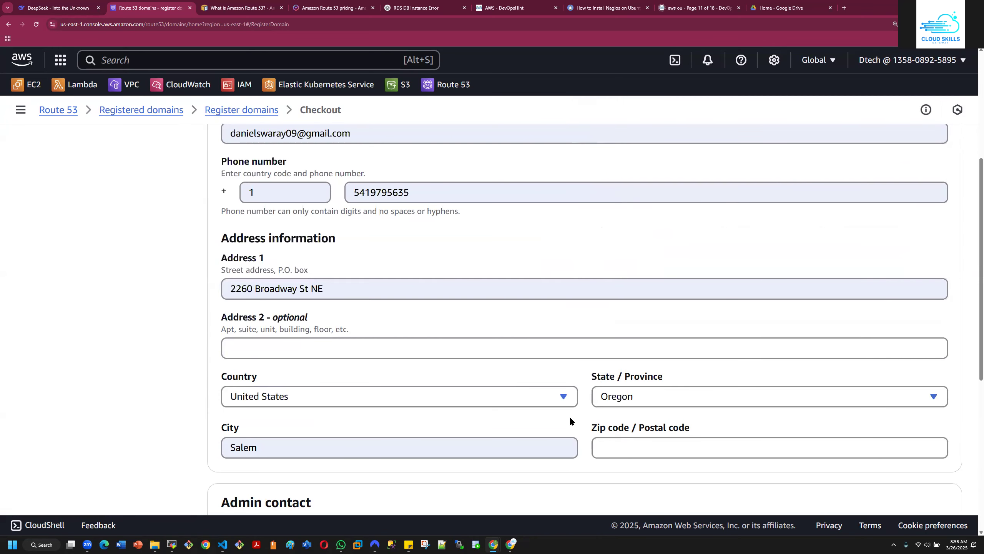
scroll(569, 417, down, 5)
click(644, 214)
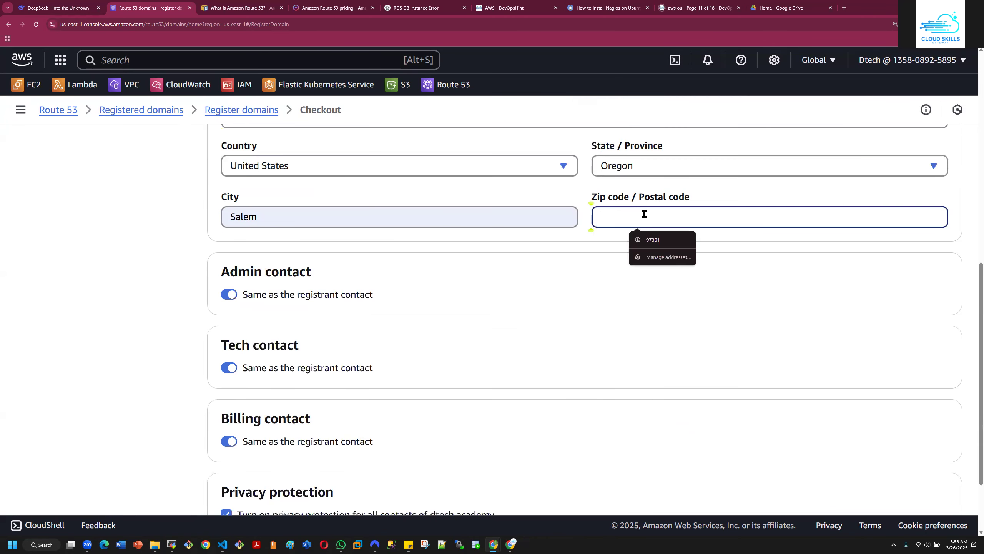
click(658, 240)
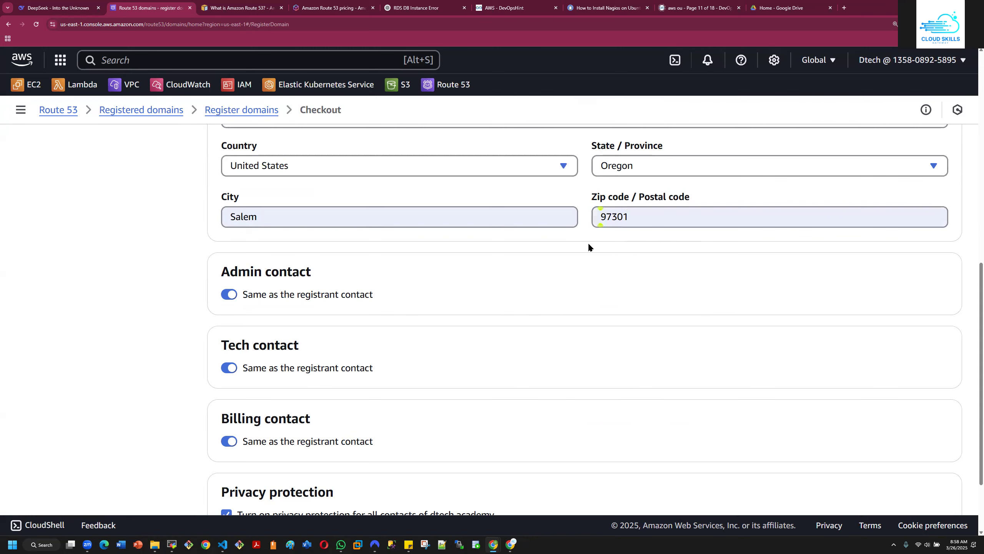
Continue with the shared contacts and privacy protection on, and review the registration summary down to the terms and conditions
scroll(484, 257, down, 2)
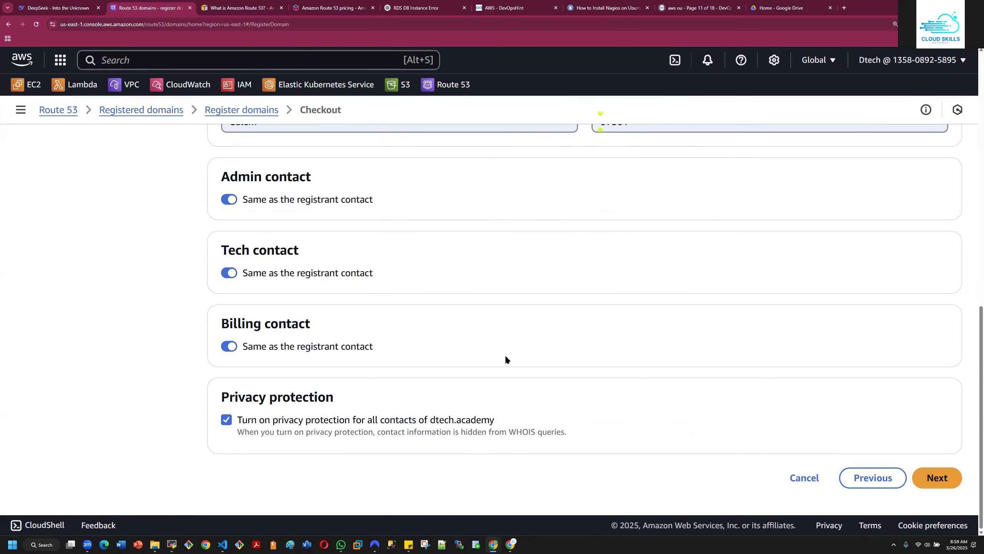
click(937, 480)
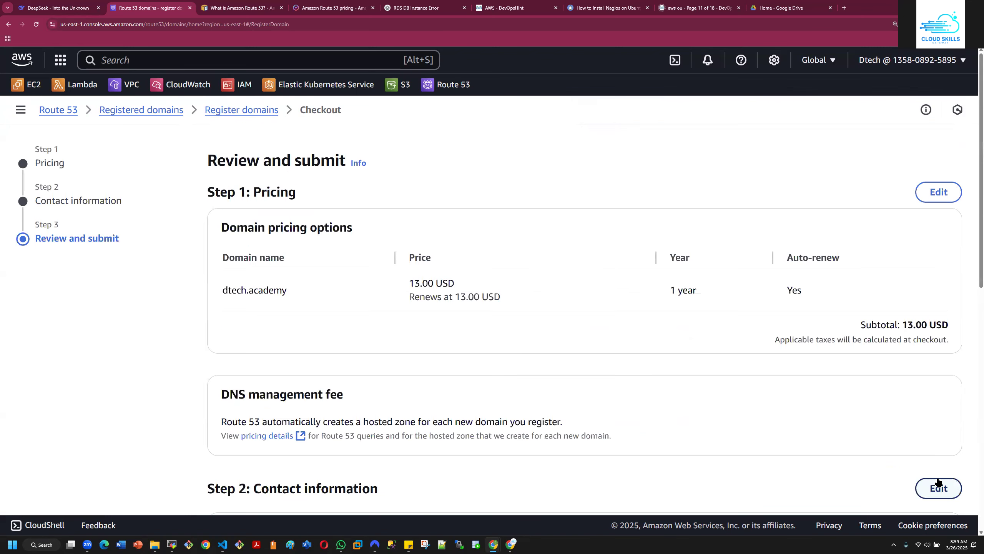
scroll(701, 409, down, 7)
scroll(698, 390, down, 3)
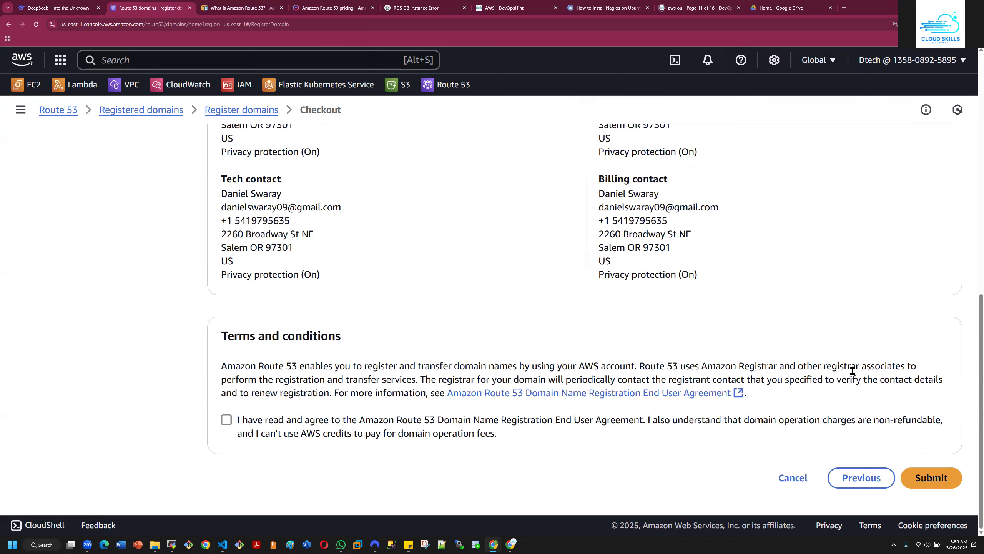
Agree to the registration terms, submit the dtech.academy registration and open the domain requests list
click(930, 477)
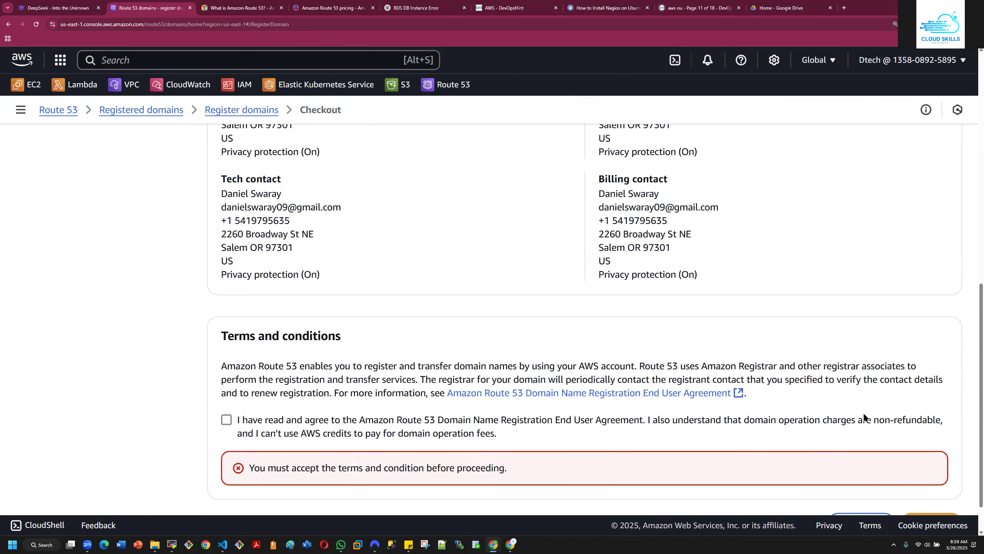
click(226, 420)
click(930, 478)
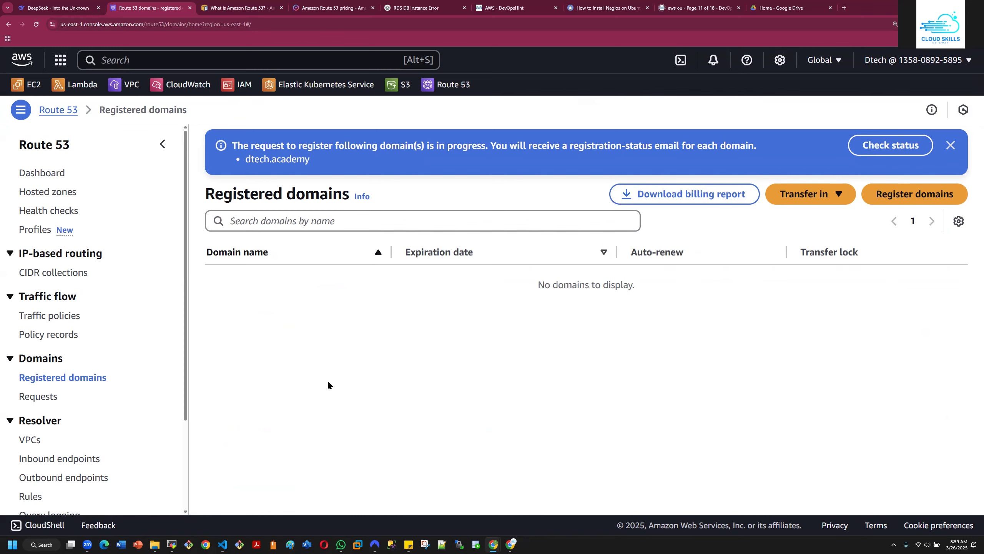
click(39, 396)
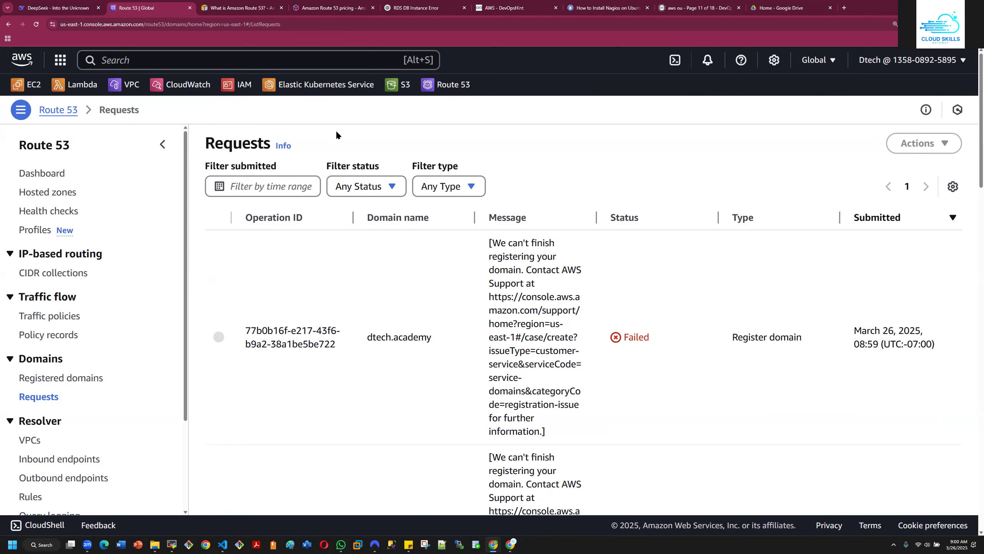
Search the AWS services for "bill" and open Billing and Cost Management
click(61, 60)
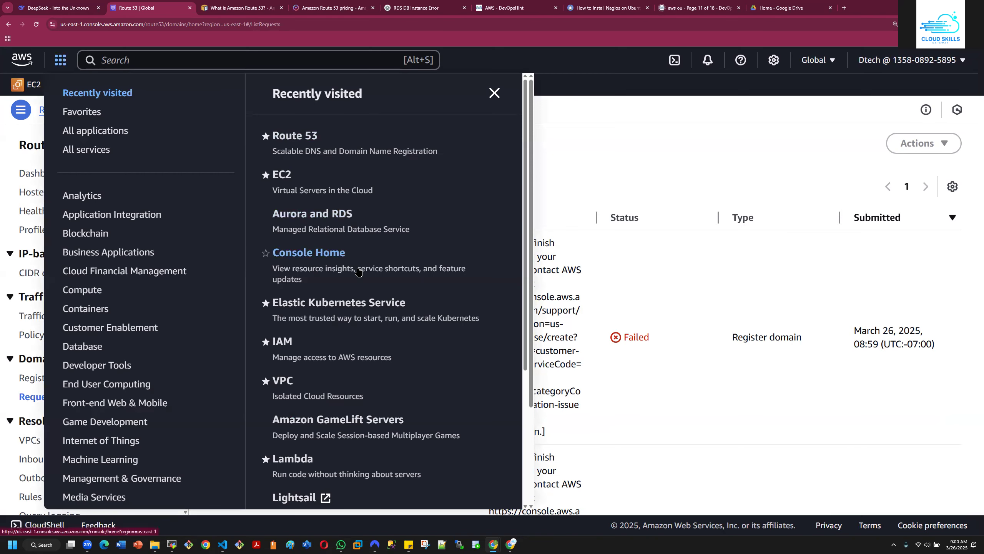
scroll(361, 273, down, 5)
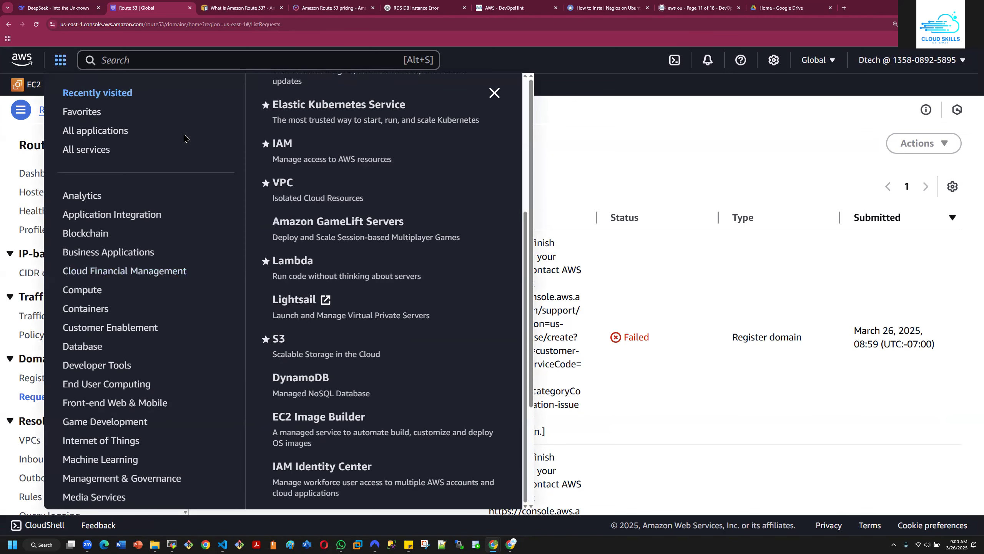
click(149, 58)
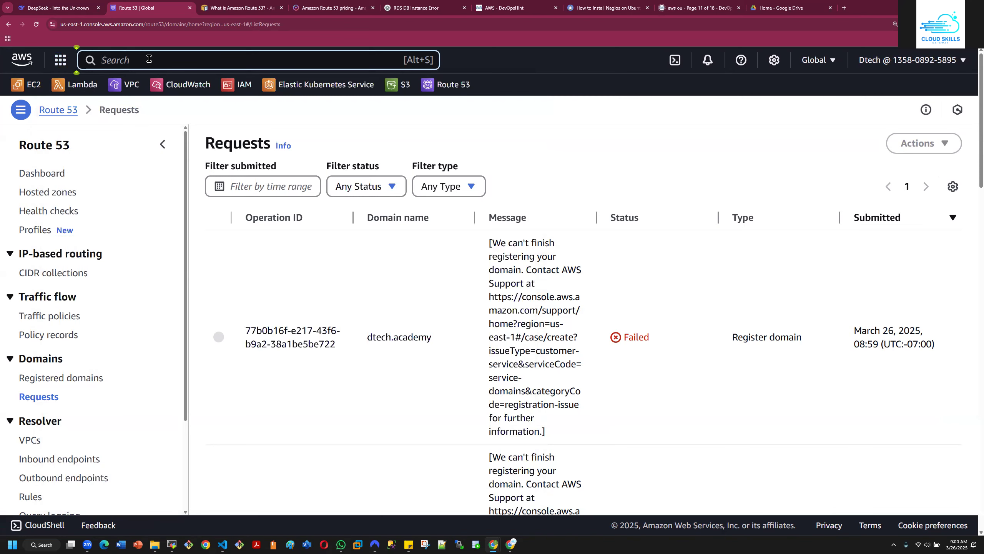
text(bi)
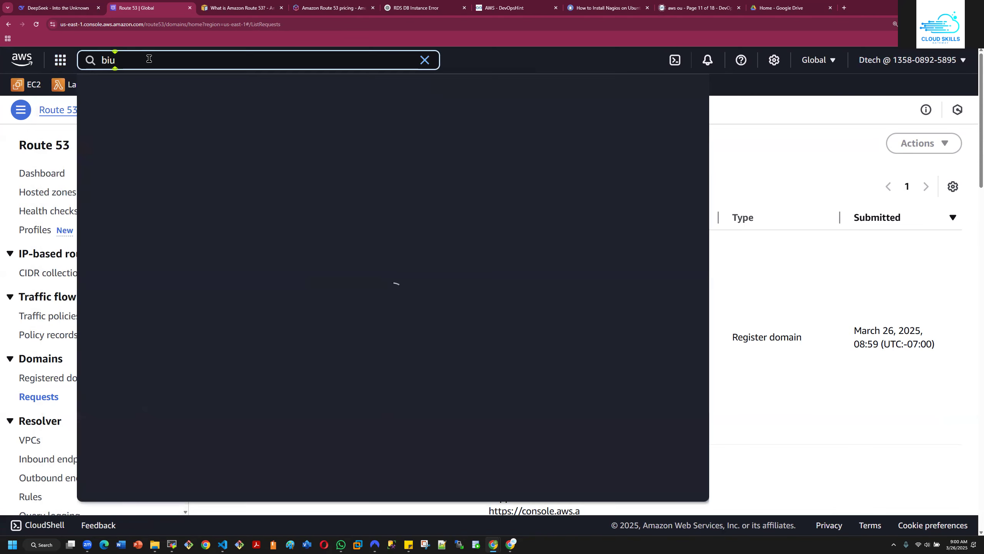
text(ll)
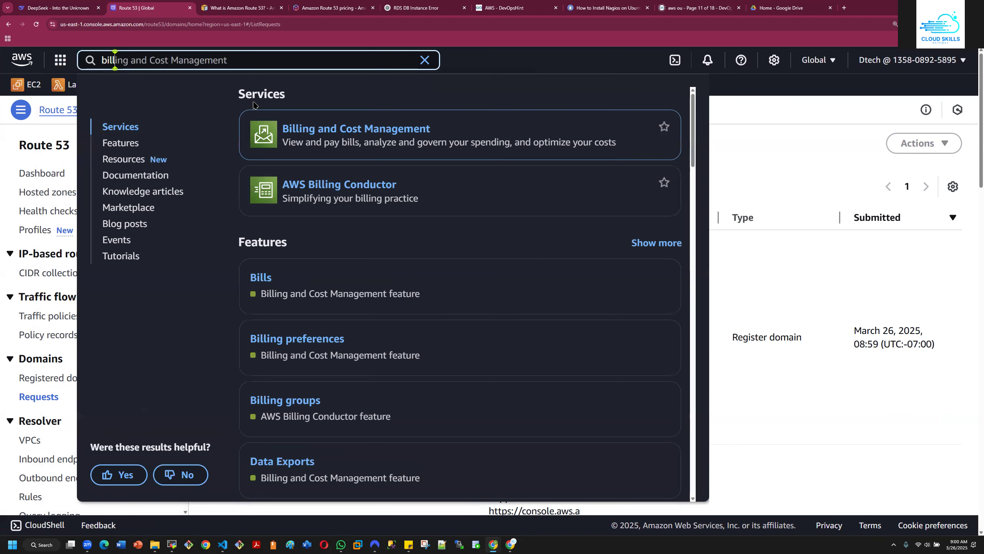
click(333, 135)
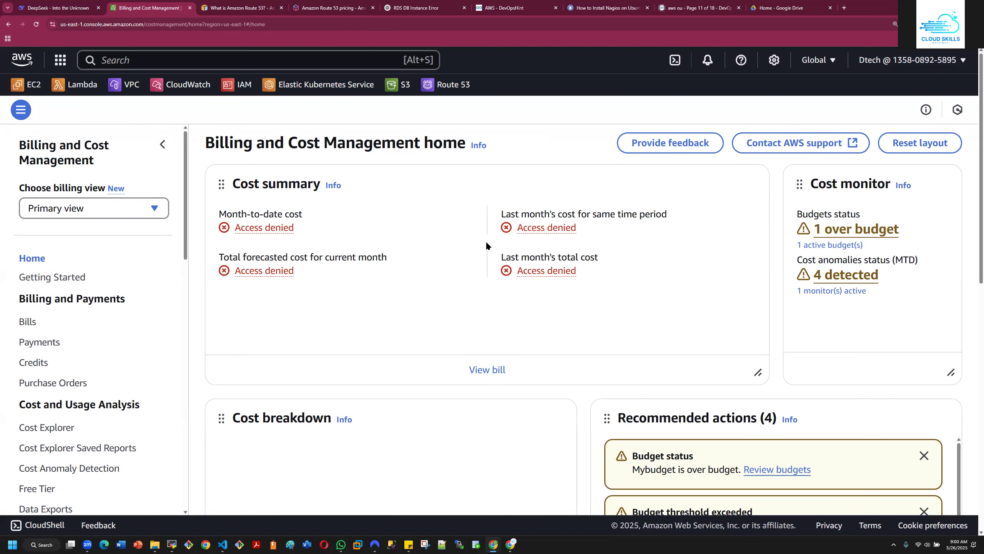
Look over the Billing and Cost Management home page and open the account's bills
scroll(466, 292, down, 5)
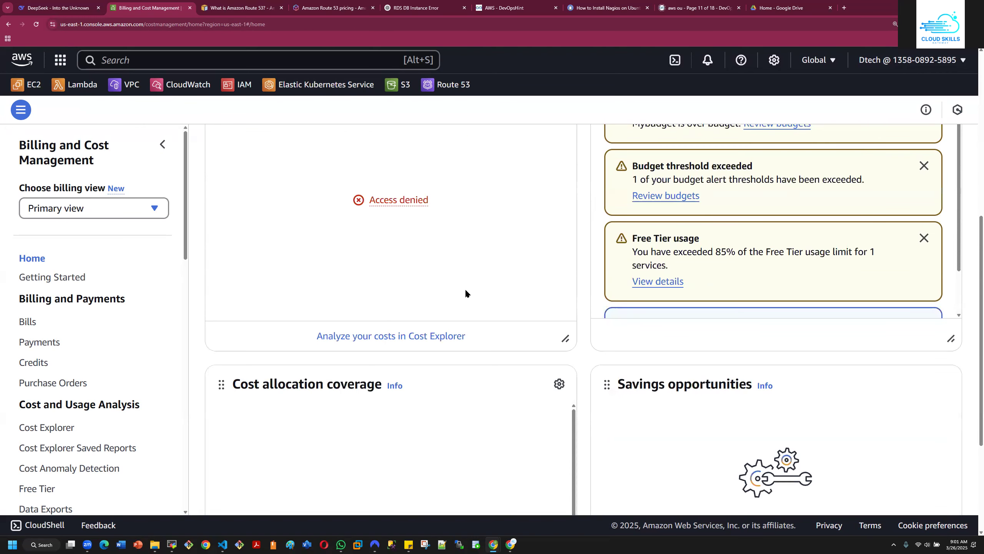
scroll(465, 293, up, 5)
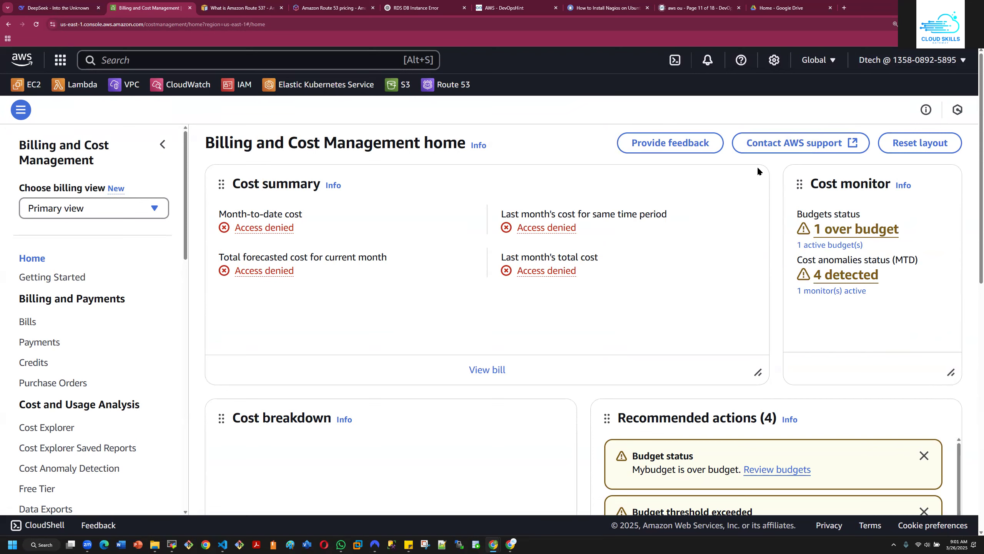
click(32, 322)
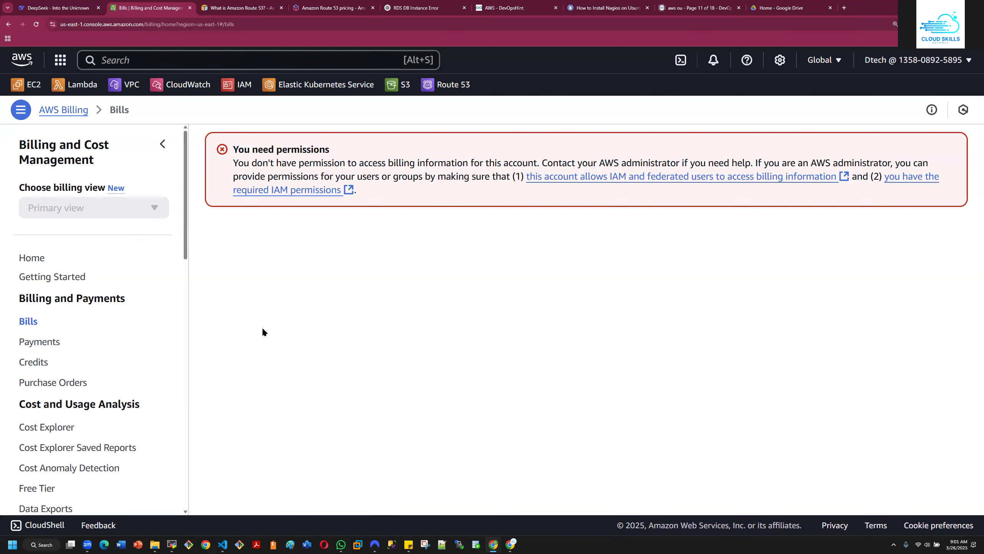
click(954, 60)
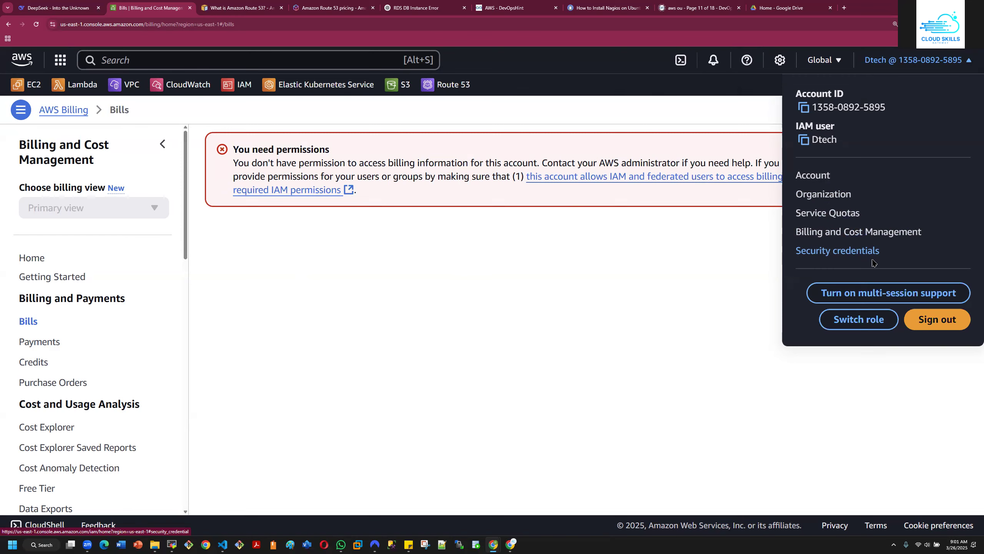
click(868, 321)
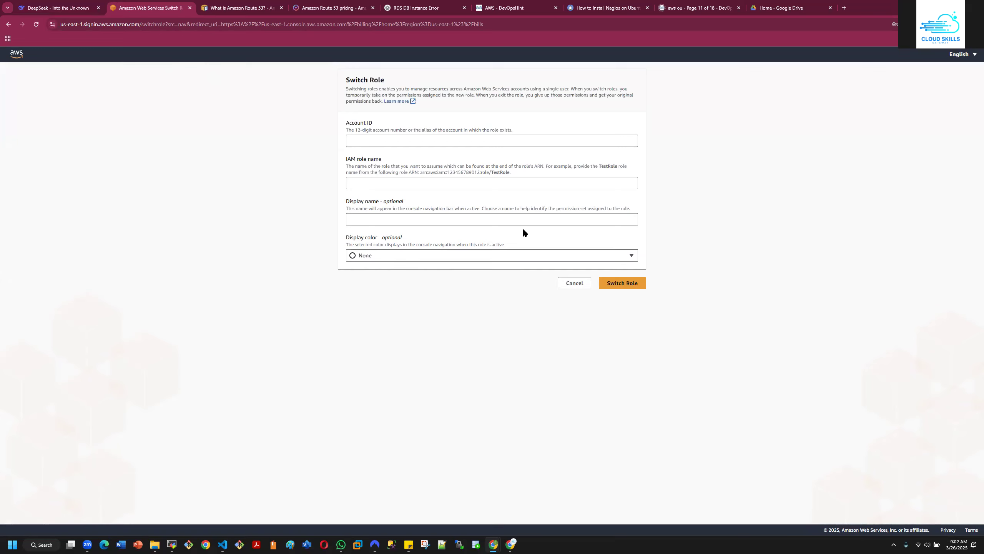
click(568, 283)
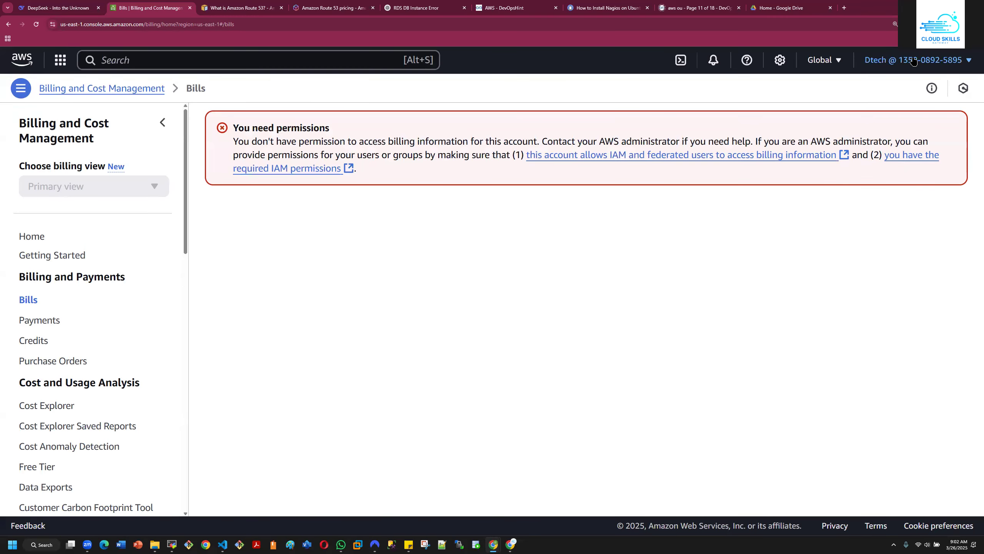
Sign out of the IAM user session and open the root user sign-in form
click(914, 60)
click(928, 323)
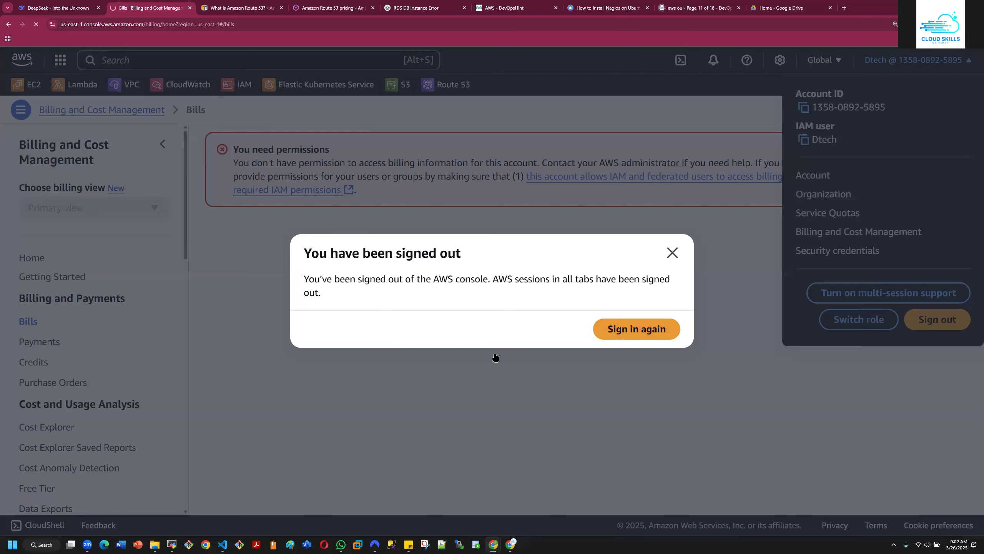
click(630, 331)
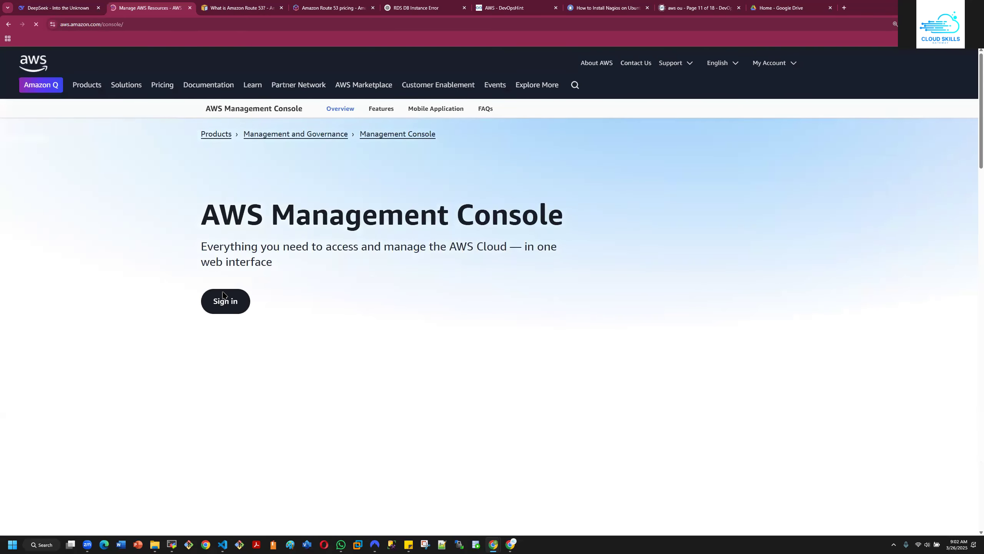
click(221, 307)
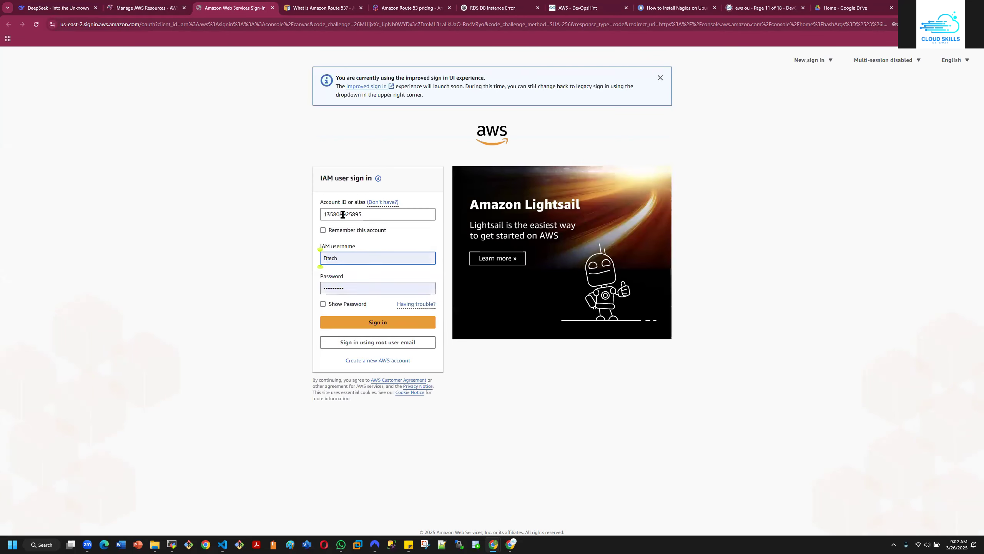
click(364, 343)
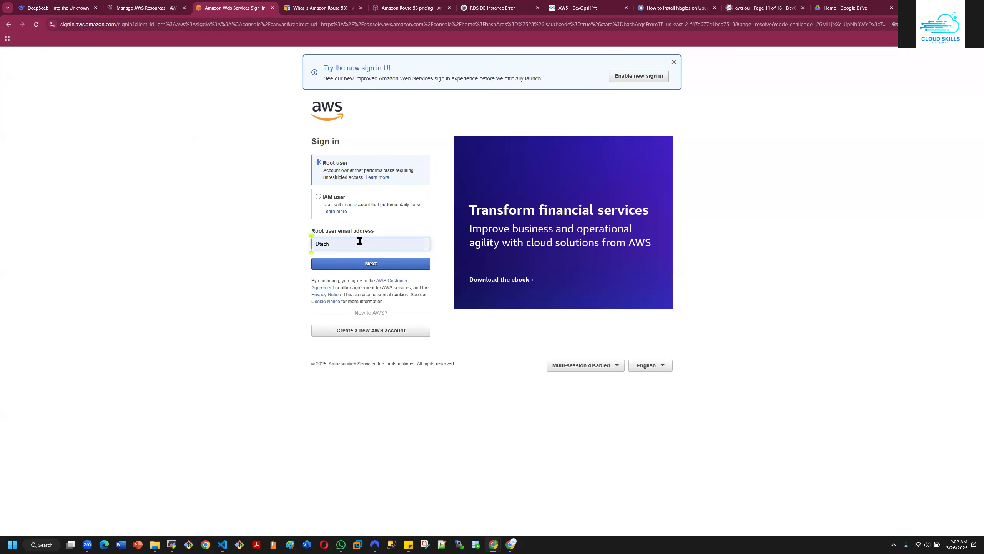
Replace the prefilled username with the saved root user email address and sign in with the saved account password
click(357, 242)
key(BackSpace)
key(BackSpace)
key(BackSpace)
key(BackSpace)
key(BackSpace)
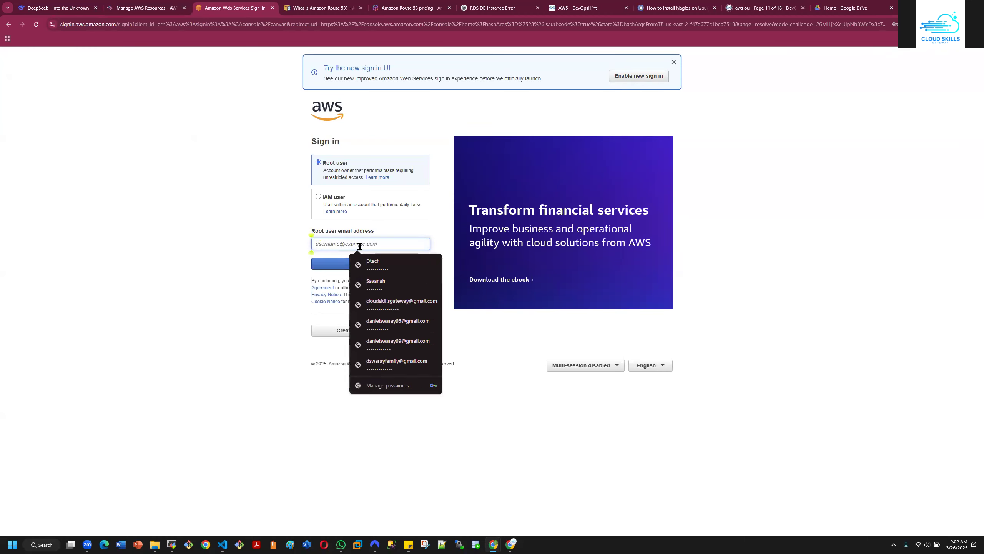
click(390, 307)
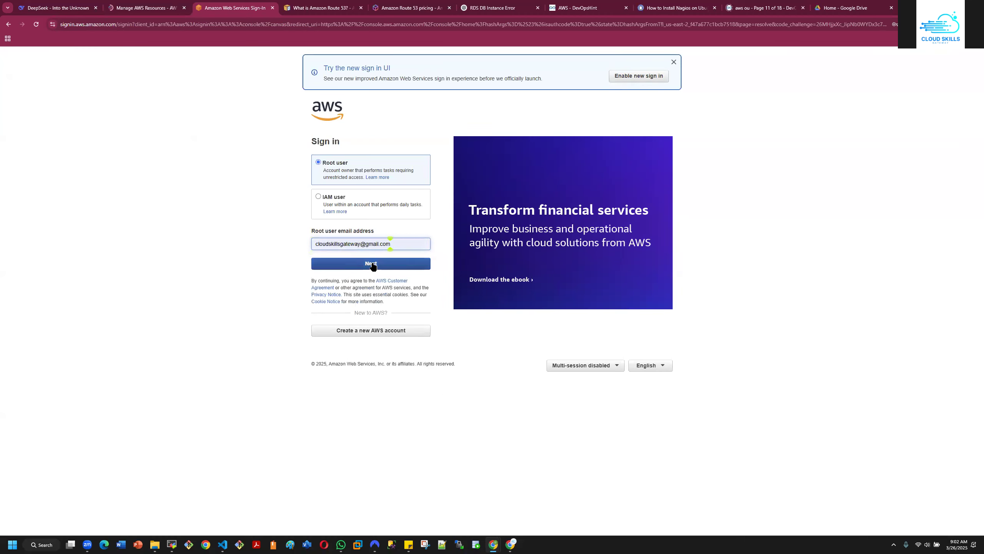
click(372, 265)
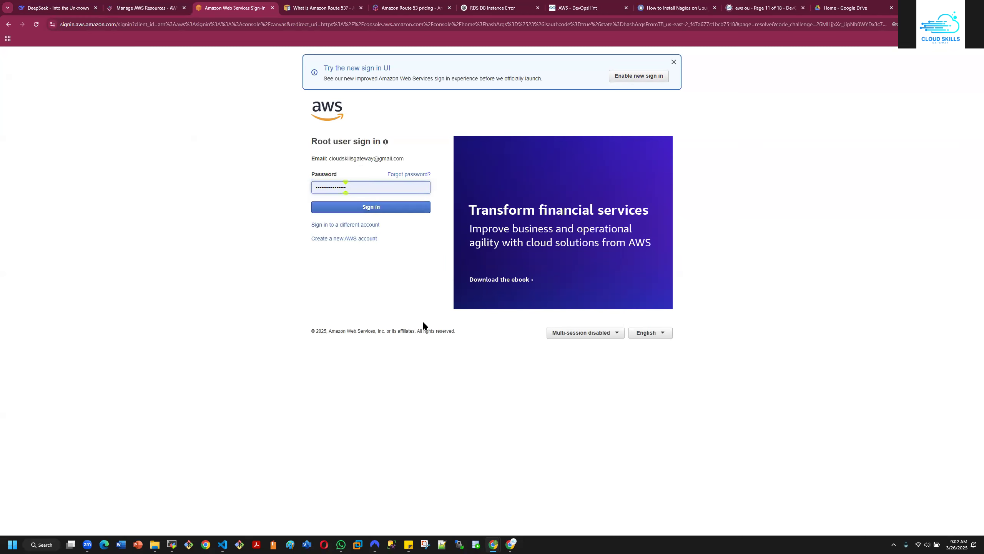
click(382, 206)
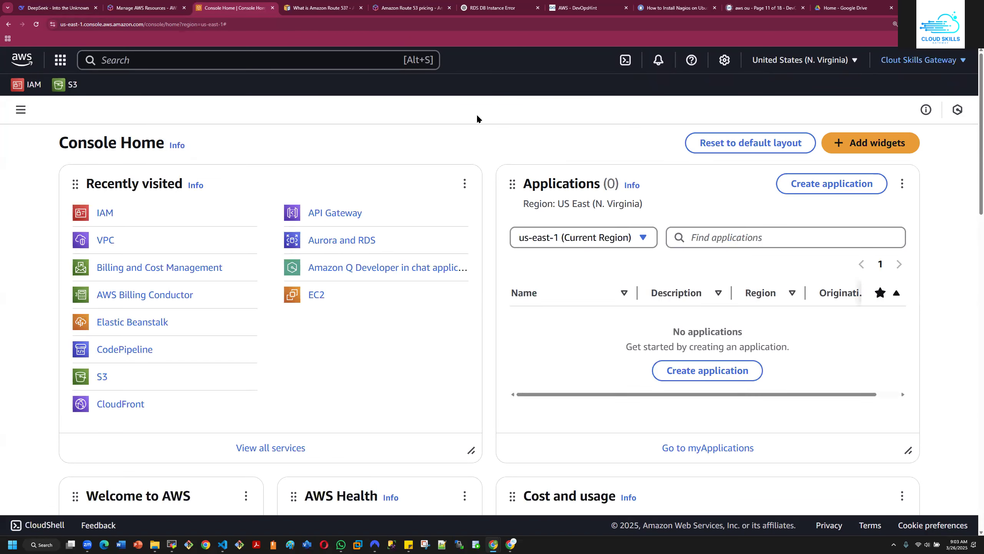
Open the bills in Billing and Cost Management and review the February 2025 bill down to the charges by service
click(113, 270)
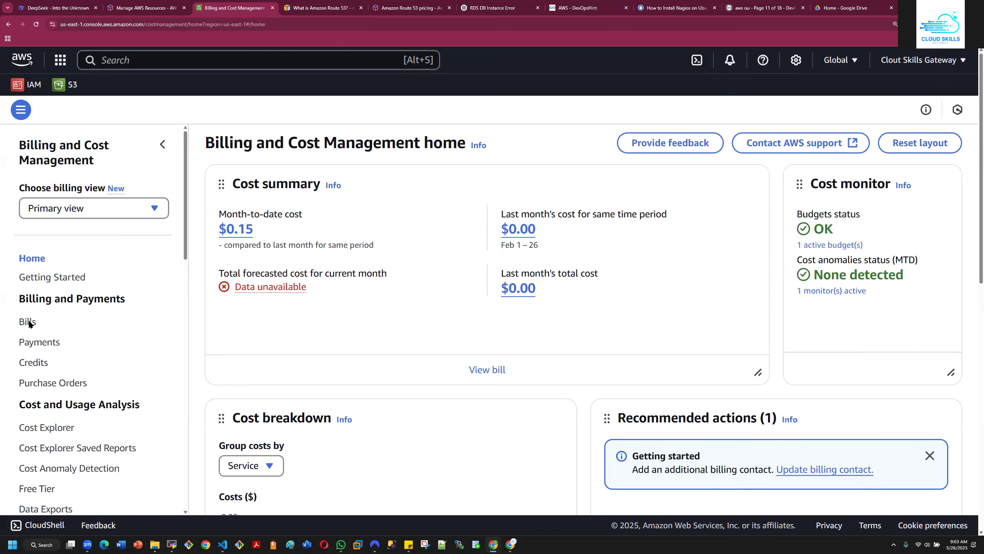
click(28, 321)
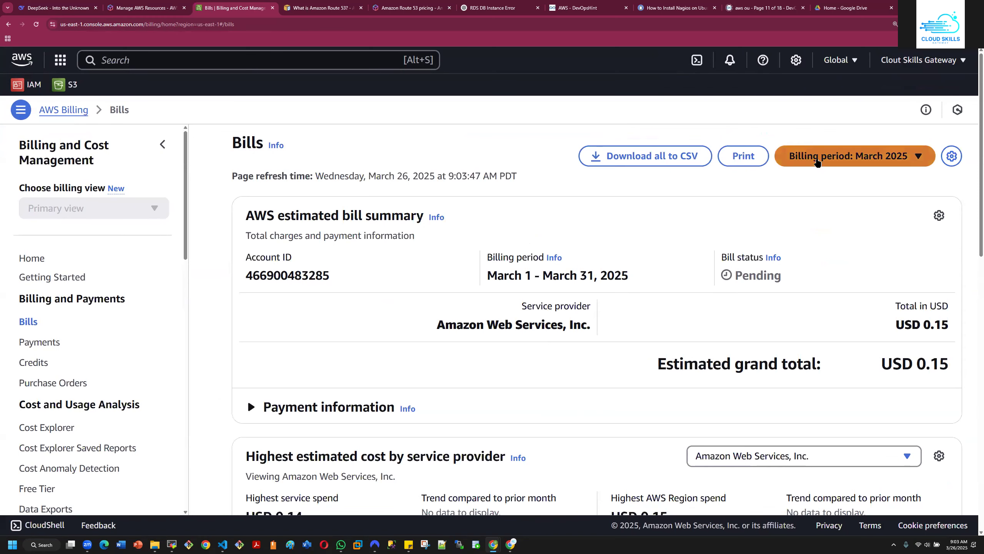
click(818, 160)
click(813, 200)
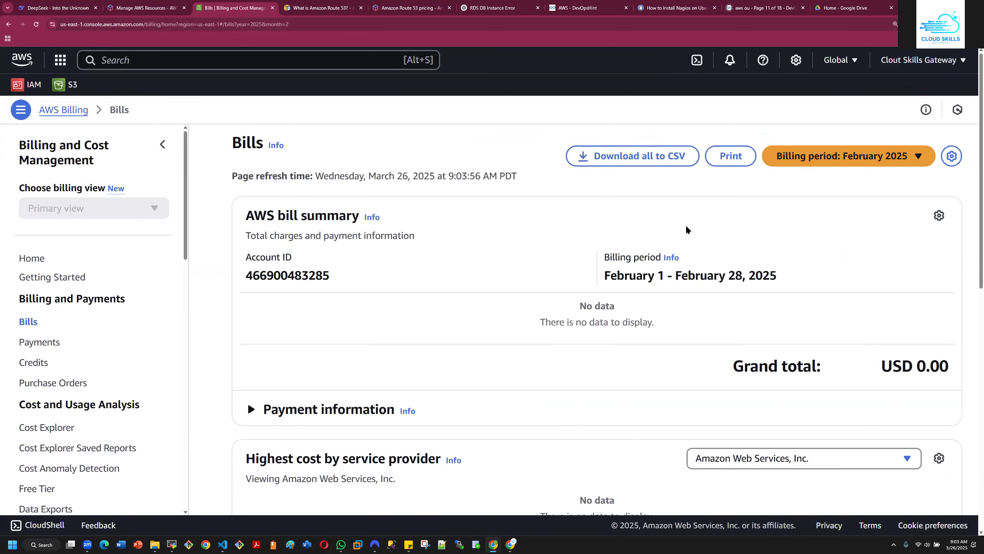
scroll(687, 227, down, 6)
scroll(686, 227, up, 5)
scroll(687, 226, down, 2)
scroll(687, 227, up, 3)
scroll(596, 261, down, 10)
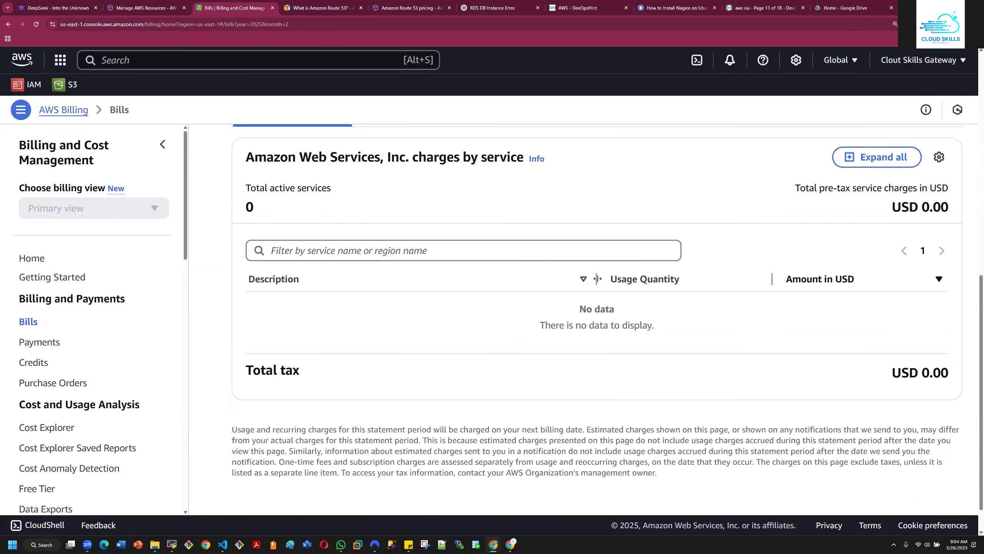
scroll(598, 272, down, 1)
scroll(600, 270, up, 10)
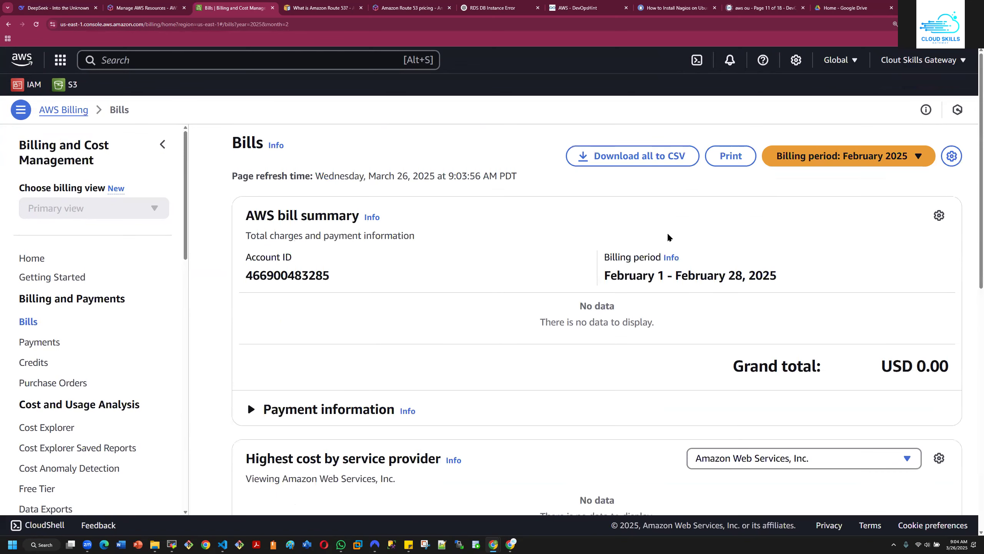
Switch the billing period to January 2025 and look through that month's bill
click(796, 152)
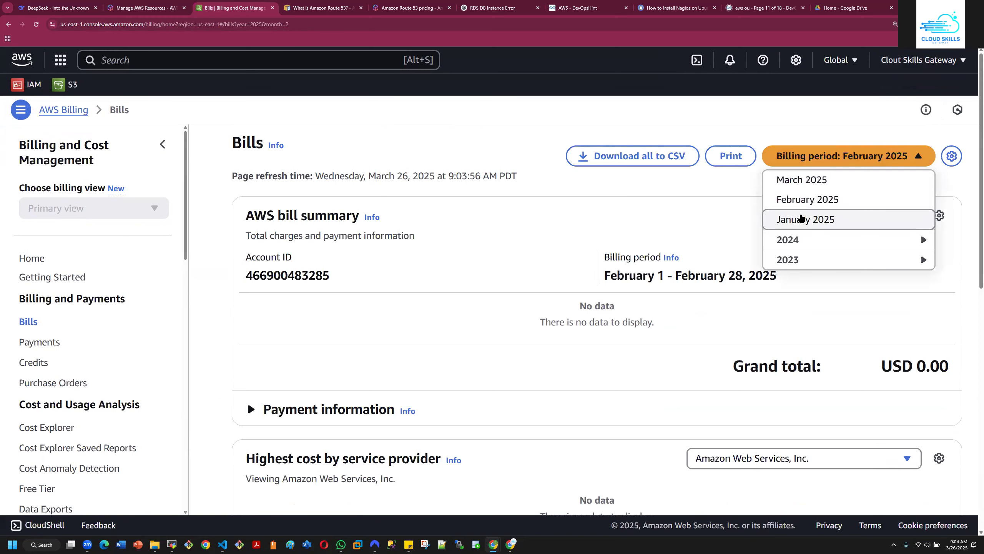
click(803, 220)
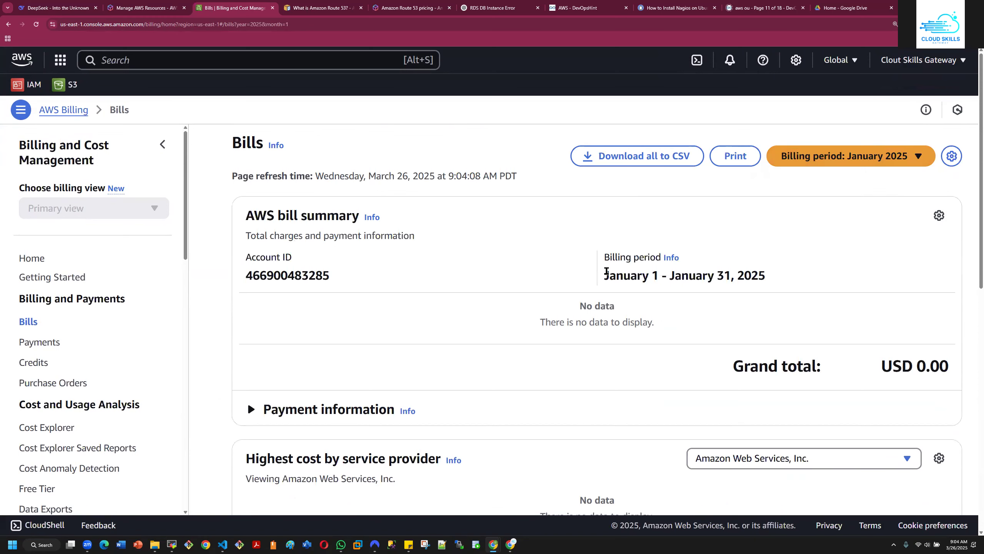
scroll(605, 271, down, 5)
scroll(606, 271, down, 6)
scroll(606, 270, up, 8)
scroll(607, 271, up, 4)
Show the bill for the November 2024 billing period
click(818, 160)
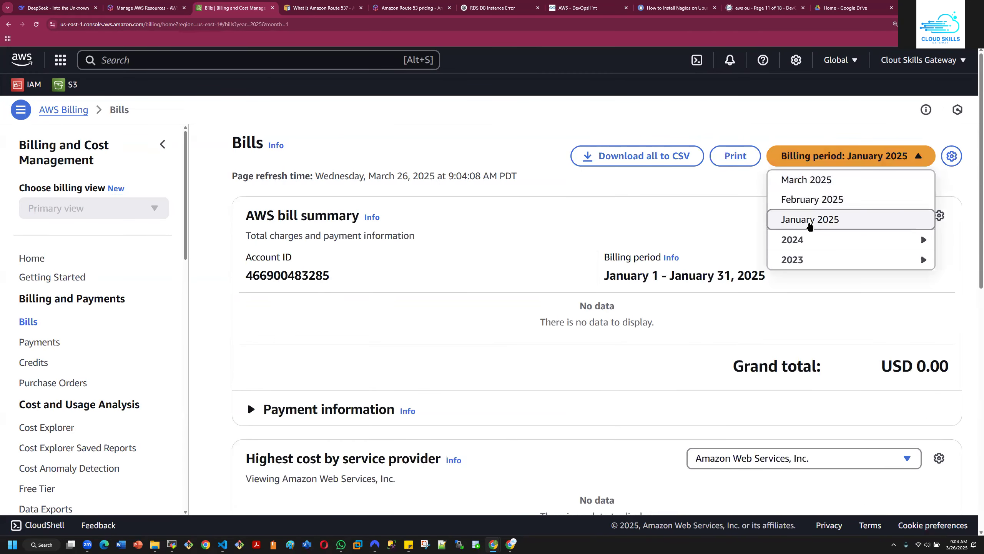
mouse_move(810, 243)
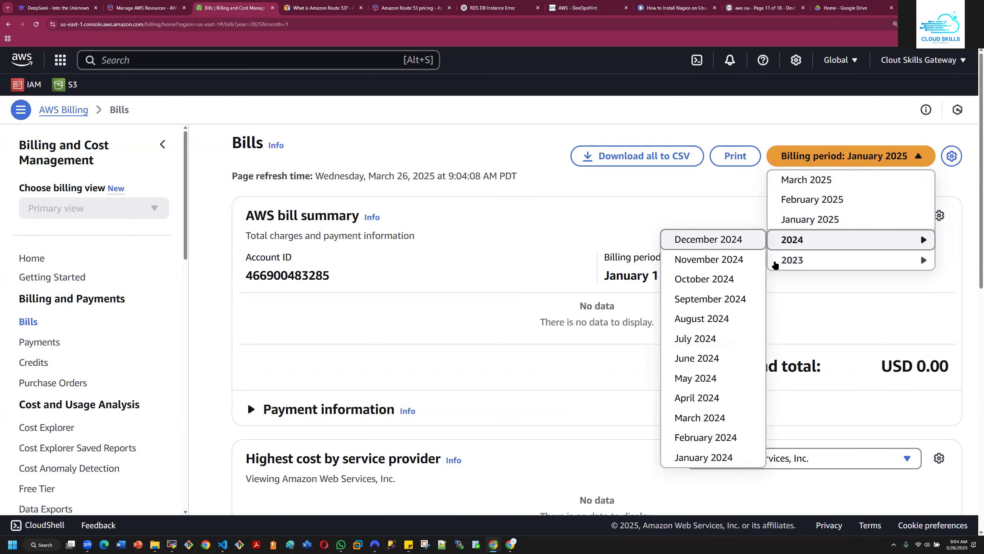
click(719, 264)
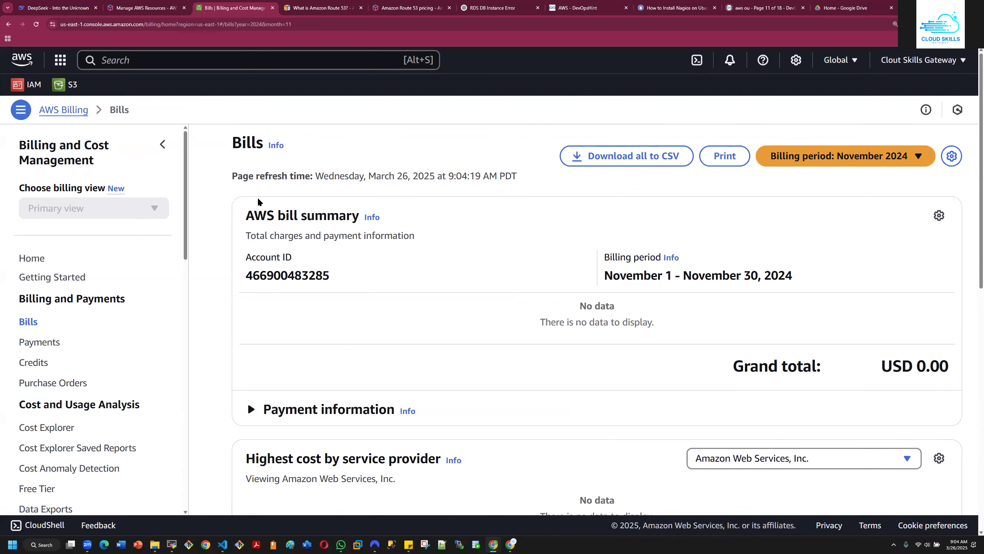
Open the account's payments and look through the payments due
click(29, 323)
click(40, 342)
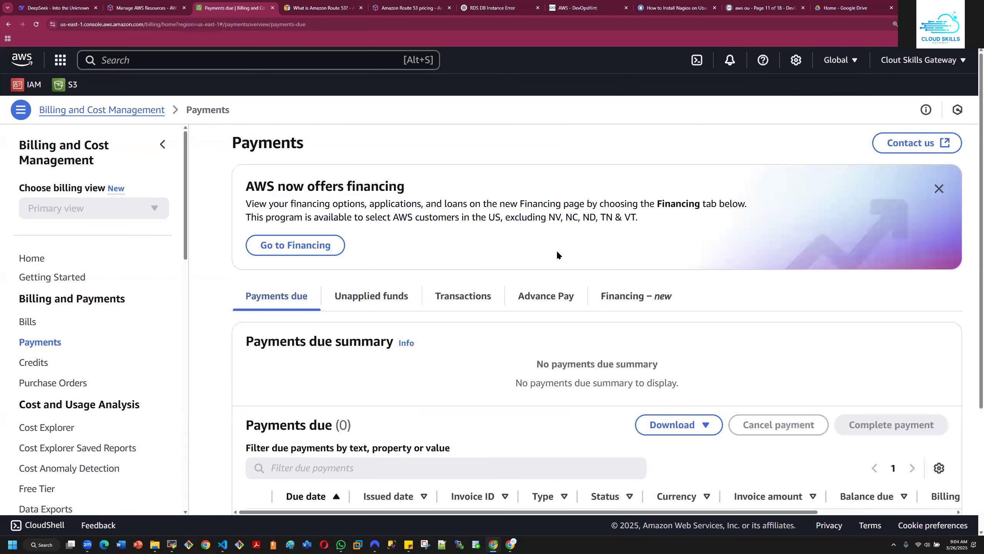
scroll(557, 254, down, 3)
scroll(552, 258, up, 3)
Search the AWS services for "route 53" and open Route 53
click(213, 62)
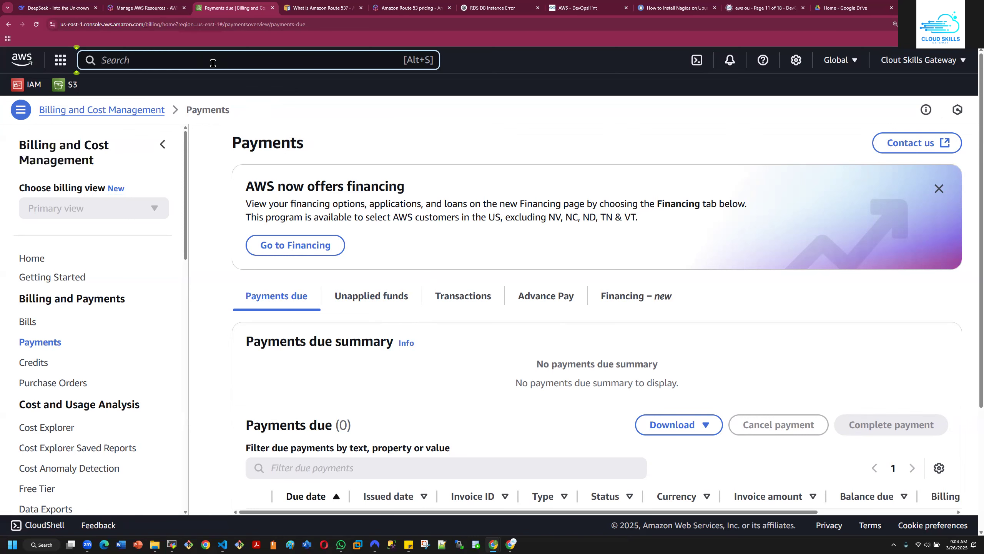
text(rosa)
key(BackSpace)
key(BackSpace)
text(ute 53)
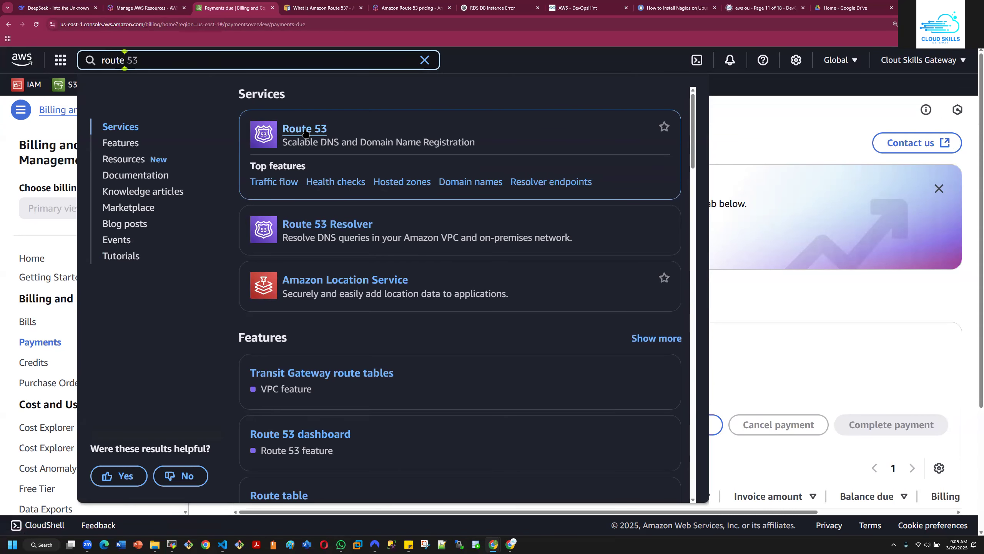
click(305, 133)
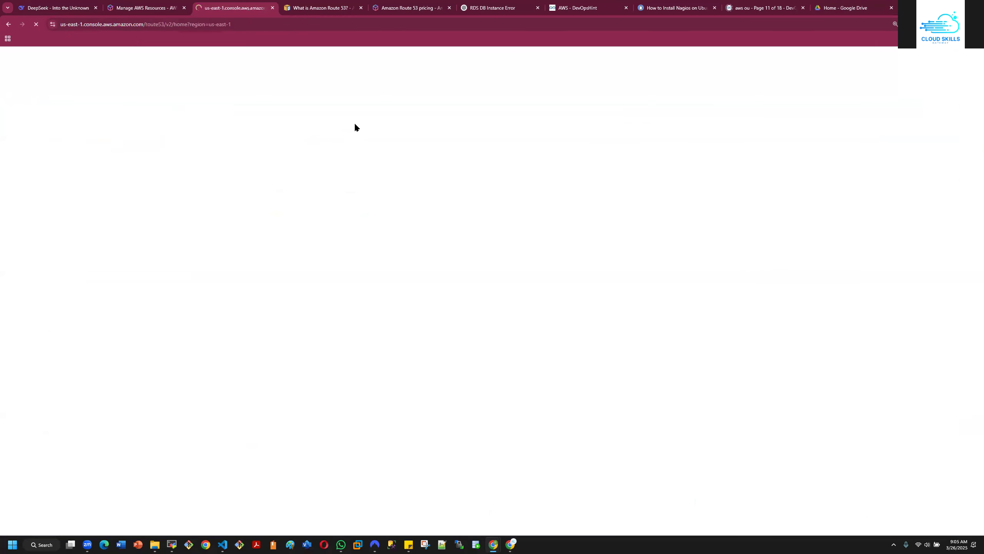
Close the browser pages with the Route 53 developer guide and Route 53 pricing
click(331, 8)
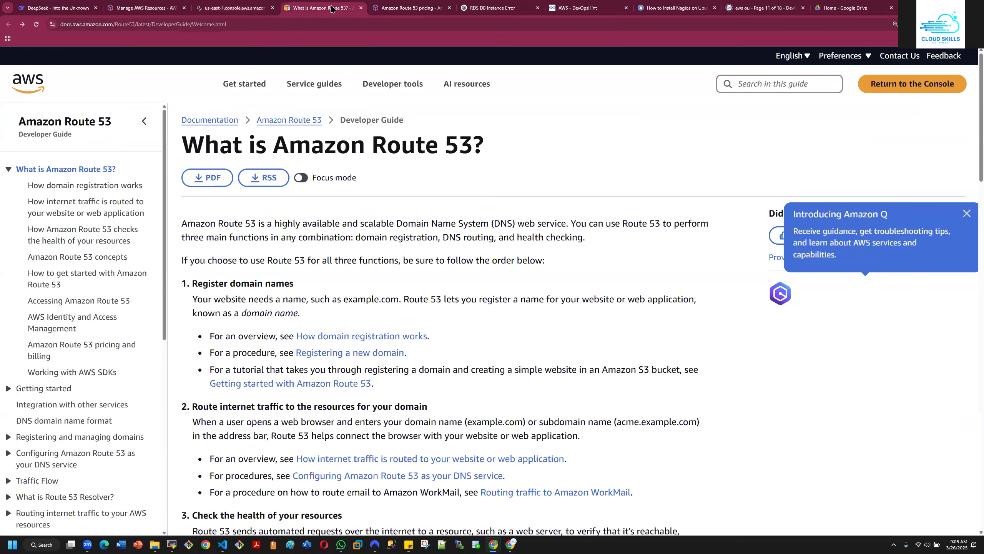
click(361, 8)
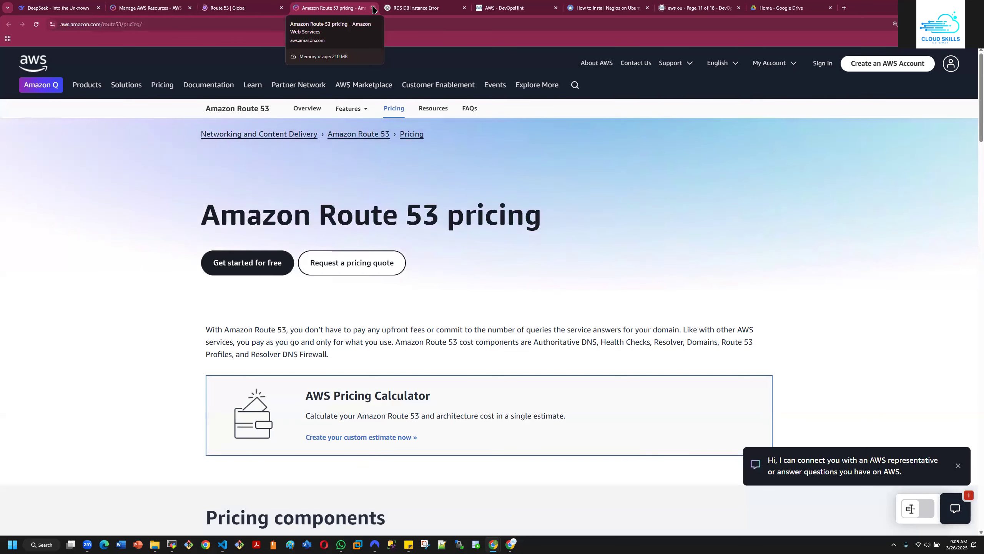
click(373, 7)
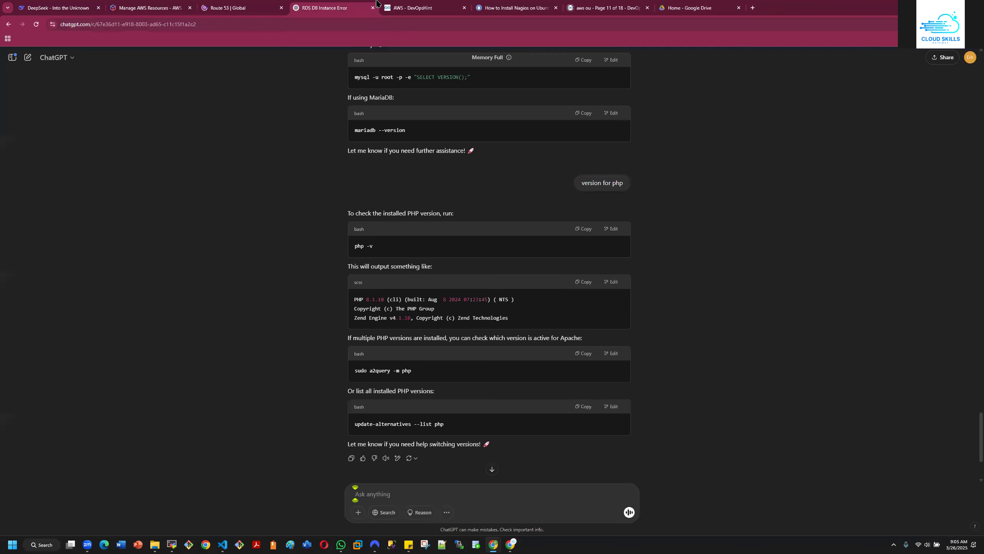
Close the Google Drive page and go to the AWS Management Console landing page
click(513, 8)
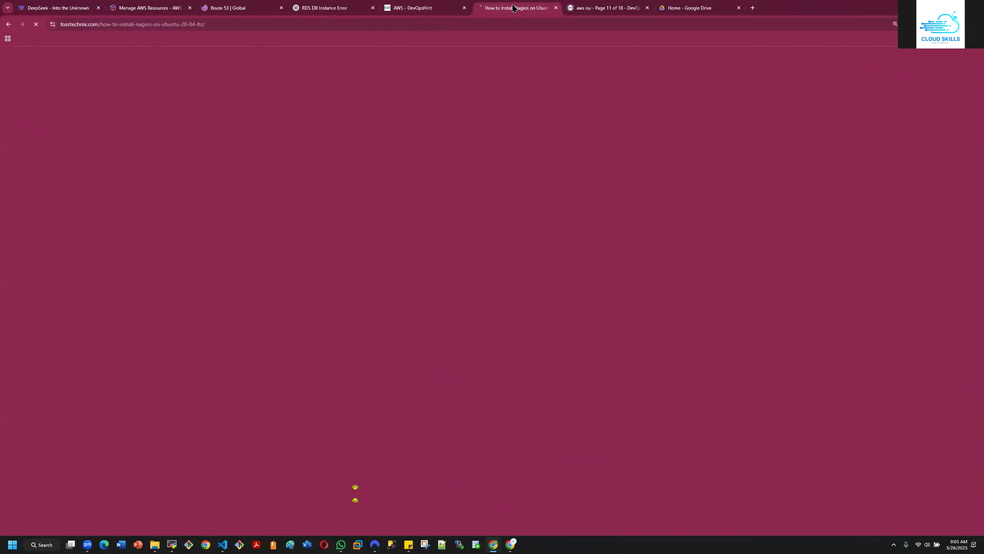
click(671, 13)
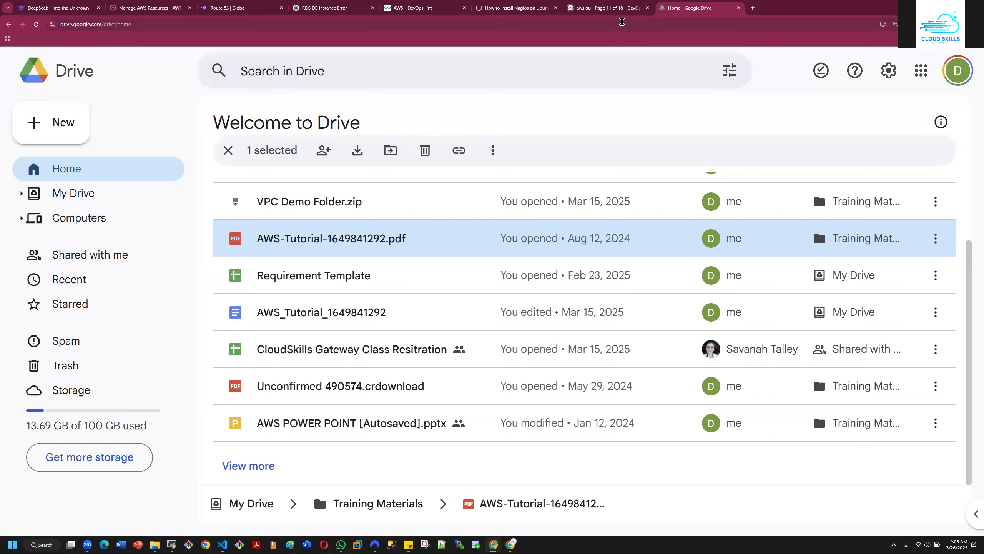
click(738, 8)
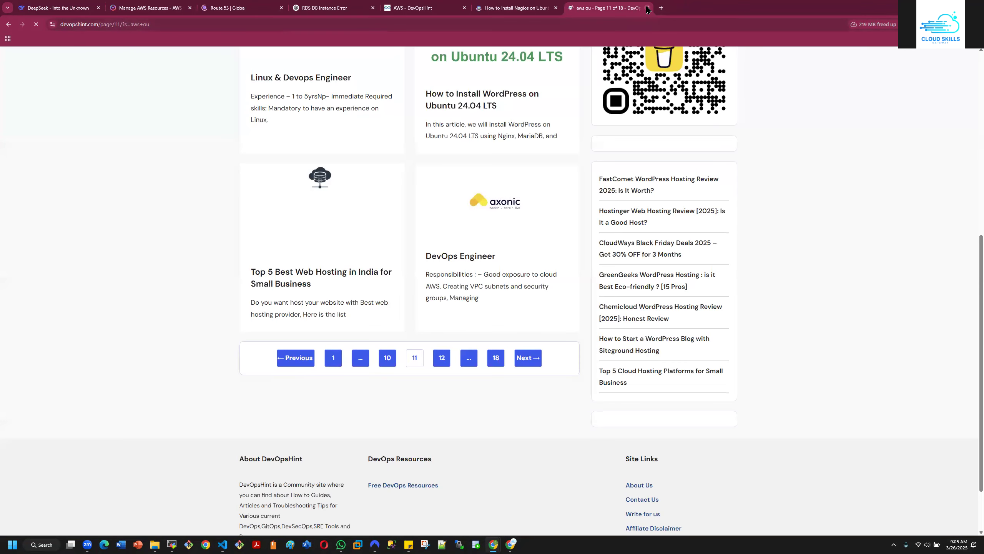
click(227, 8)
click(150, 9)
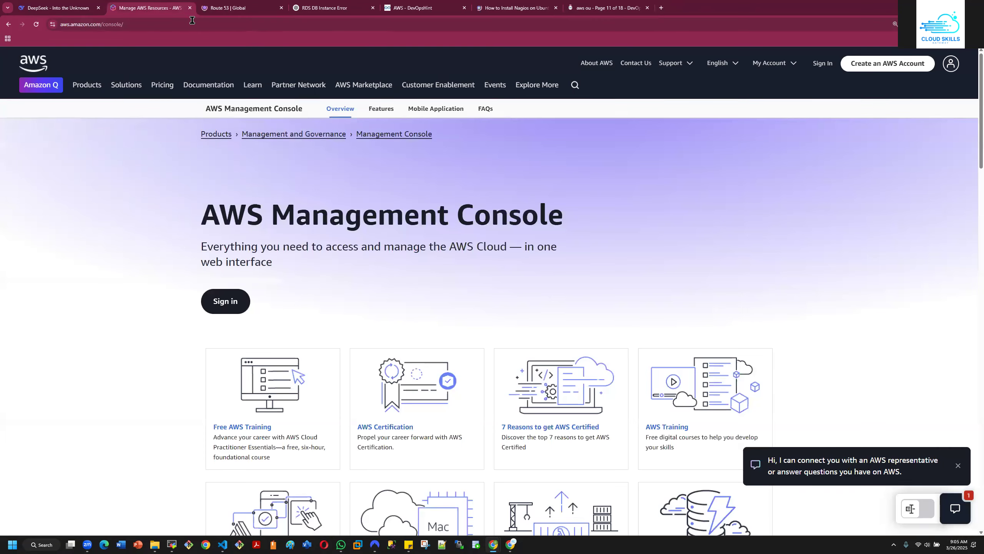
Close the AWS Management Console landing page, return to Route 53 and start registering a domain
click(189, 7)
click(234, 10)
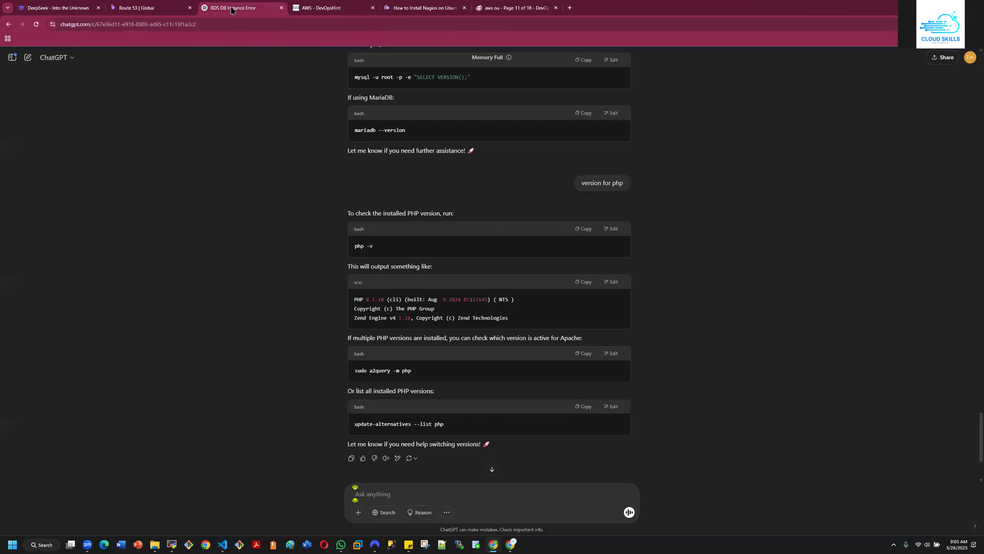
click(153, 11)
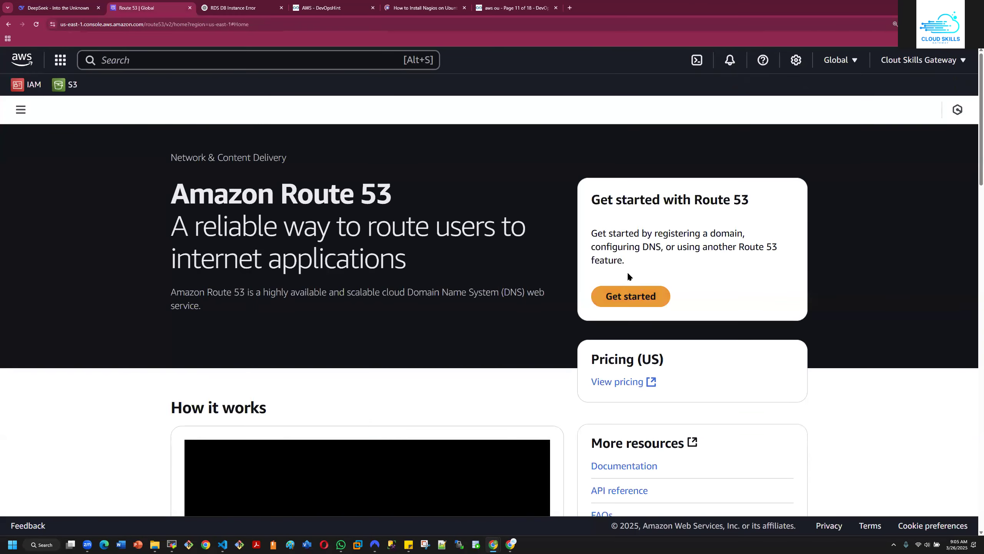
click(630, 295)
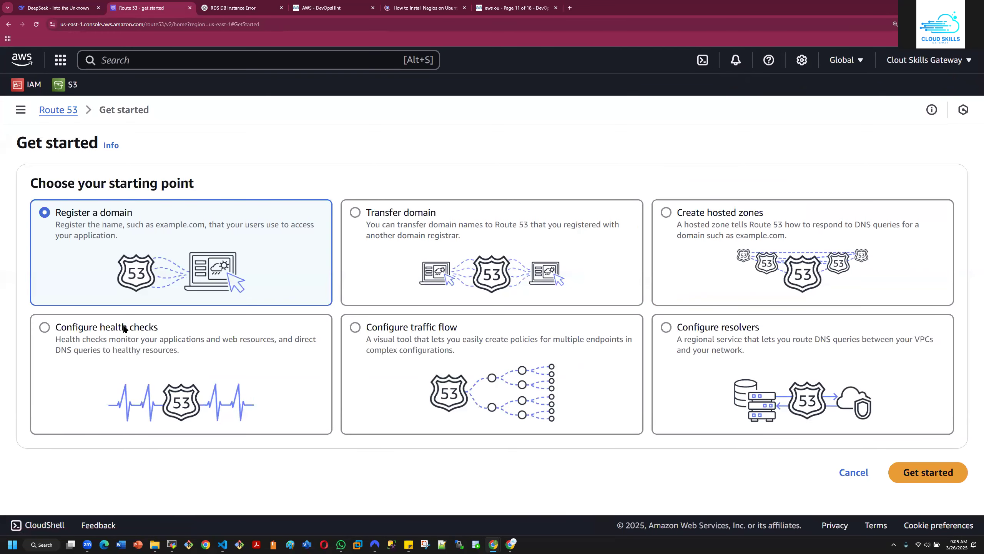
click(906, 478)
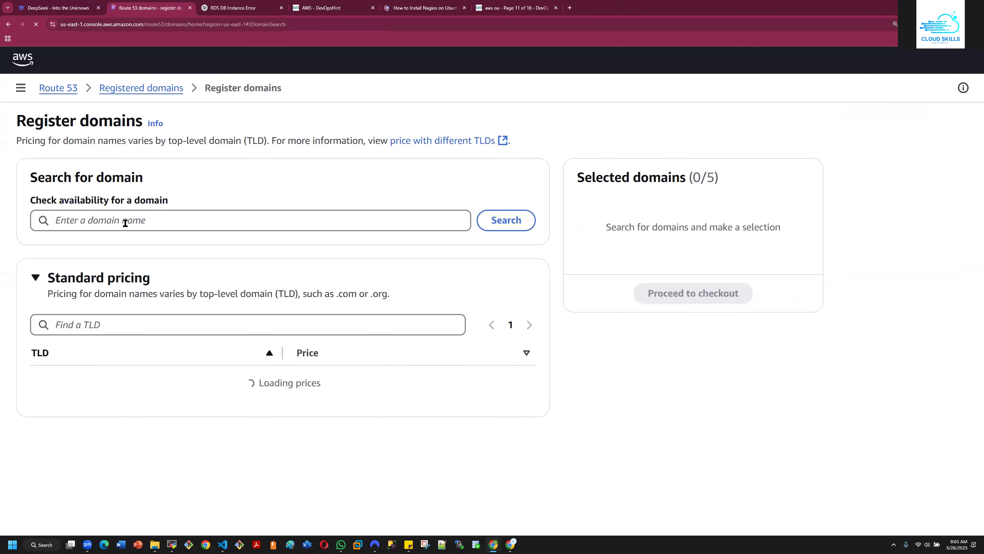
Check the availability of the domain Dtech.academy
click(125, 223)
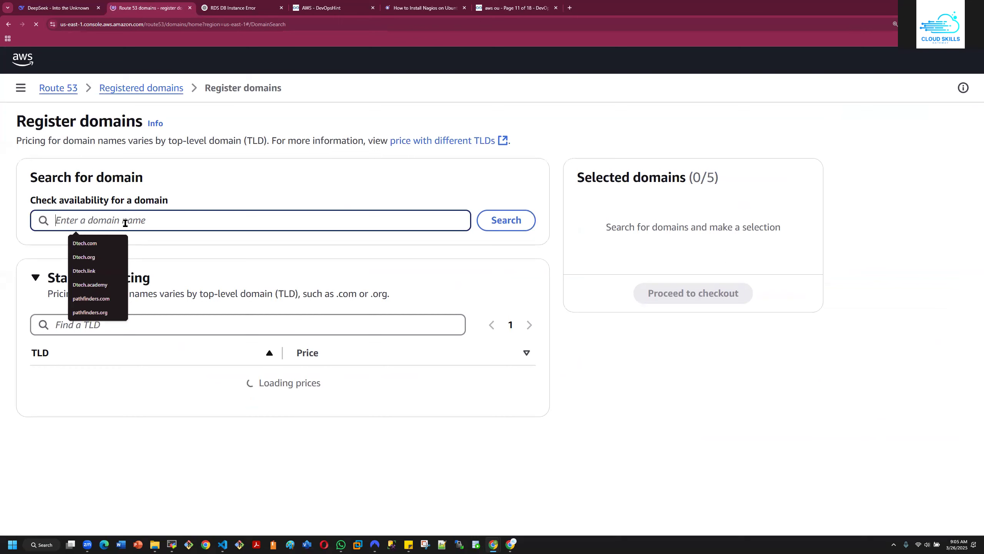
click(107, 245)
key(BackSpace)
key(BackSpace)
key(BackSpace)
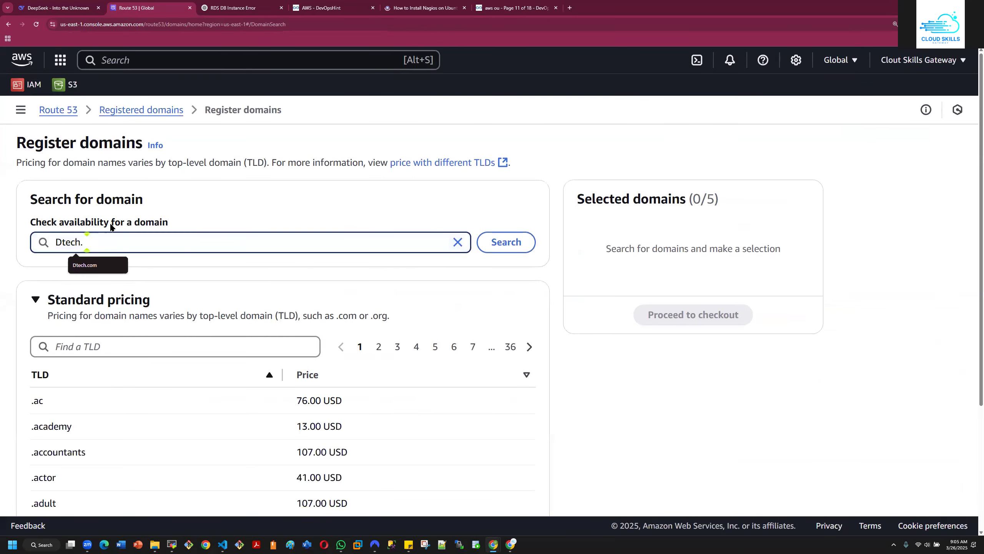
key(BackSpace)
key(Up)
key(Return)
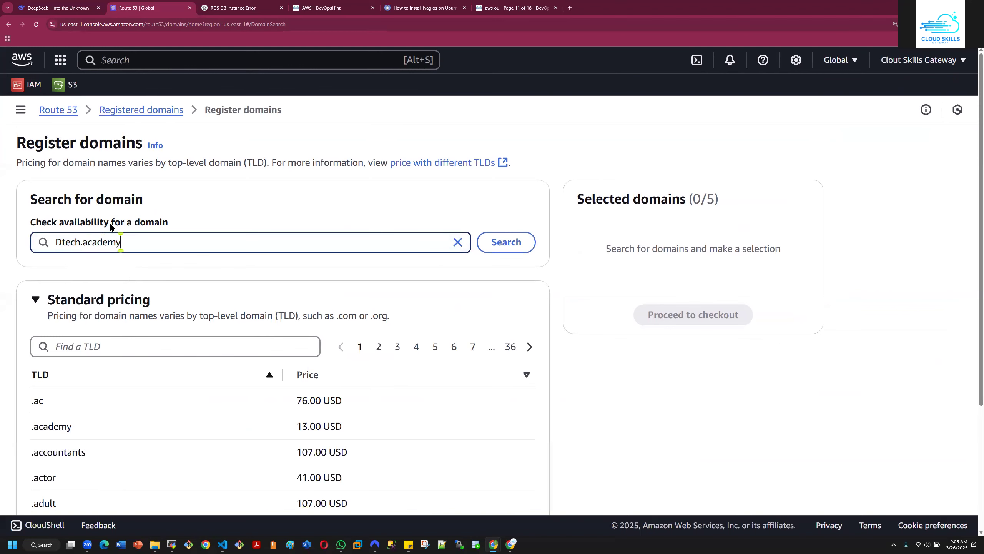
click(500, 247)
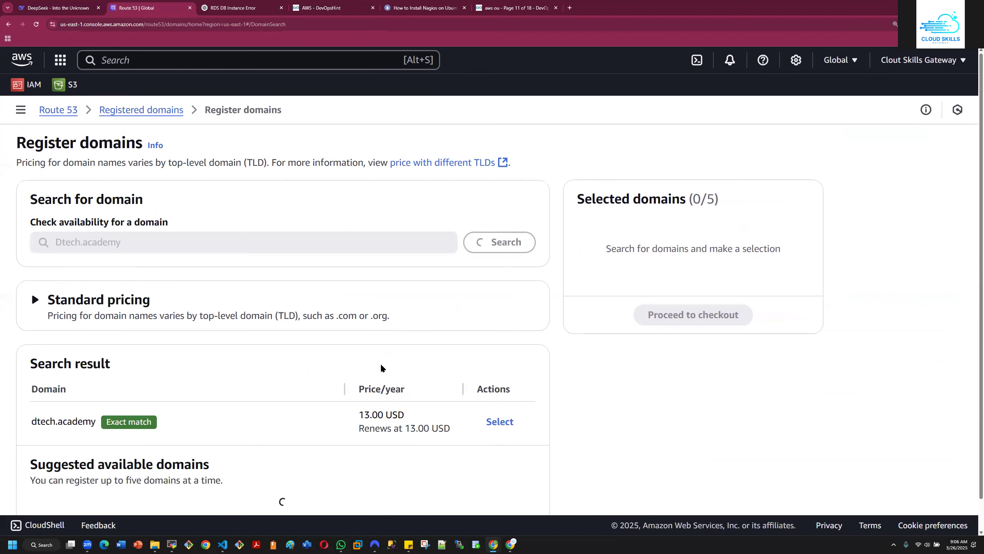
scroll(509, 378, down, 1)
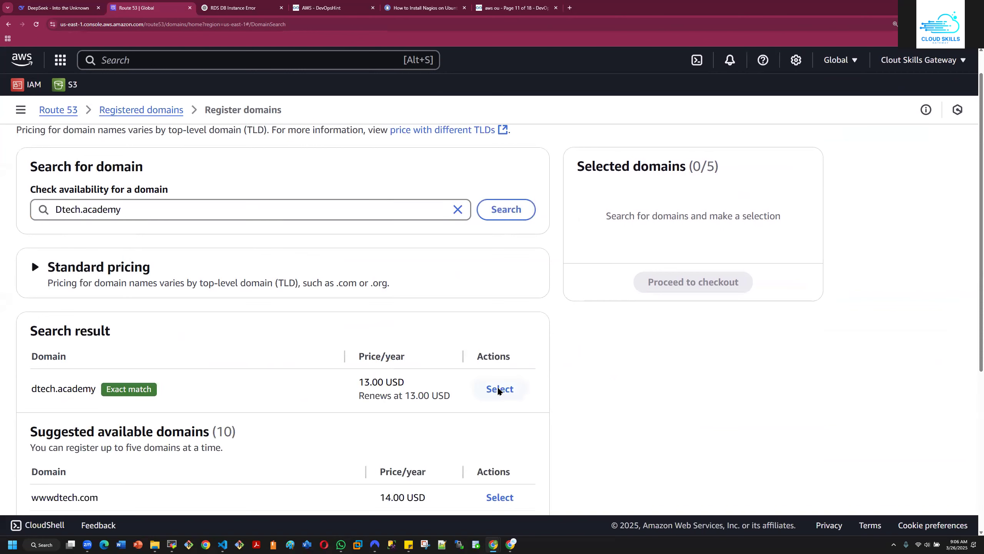
click(499, 389)
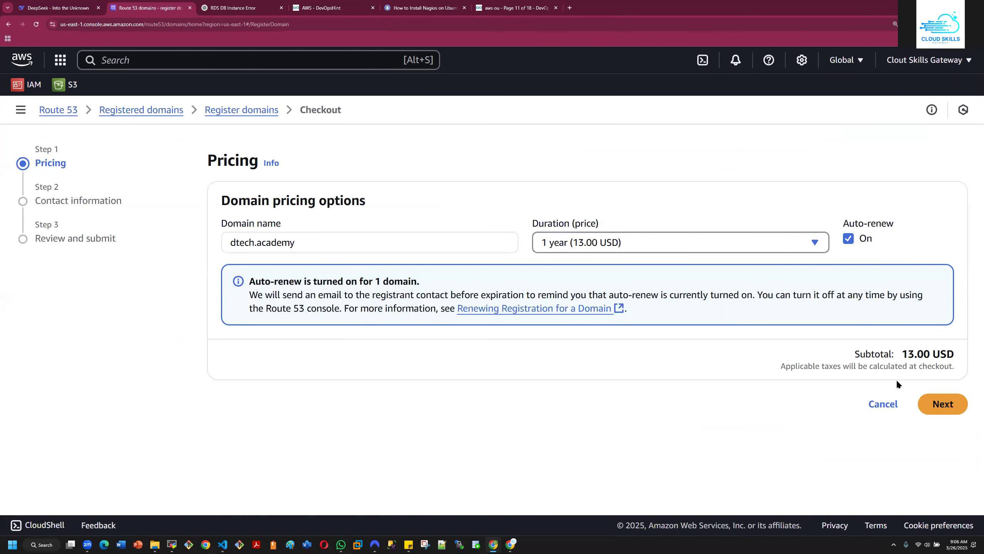
click(940, 407)
click(884, 405)
click(642, 342)
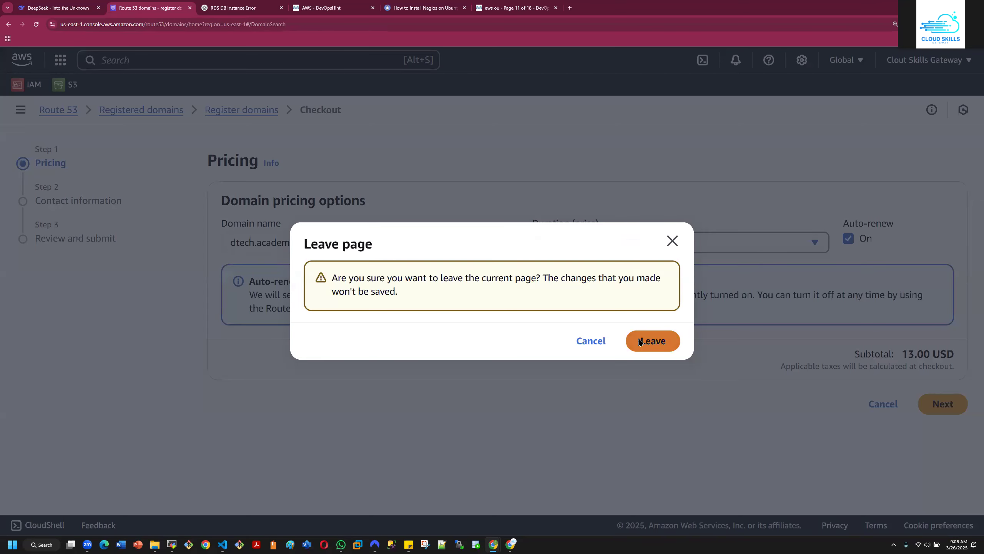
Check the availability of the domain Dtech.com and look through the suggested available domains
click(239, 244)
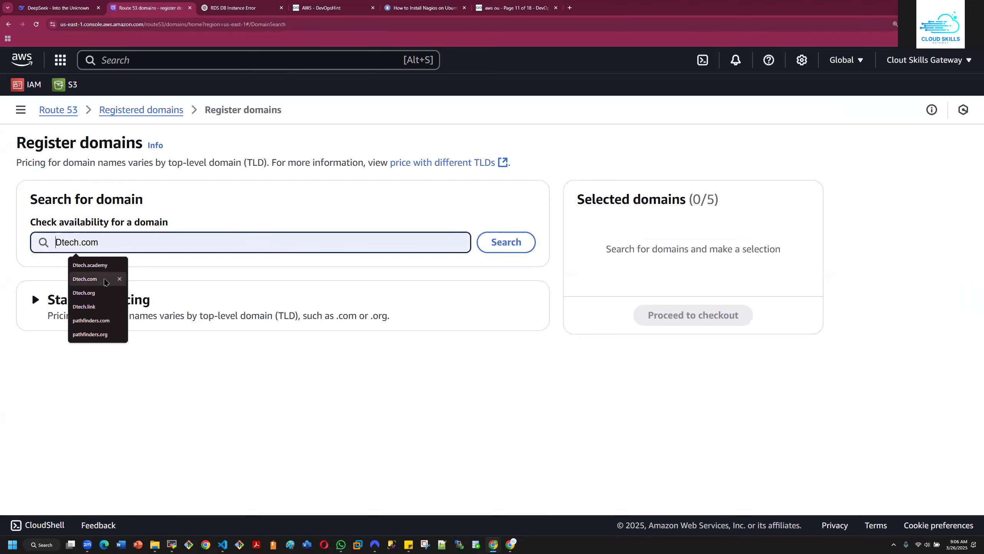
click(109, 285)
click(497, 240)
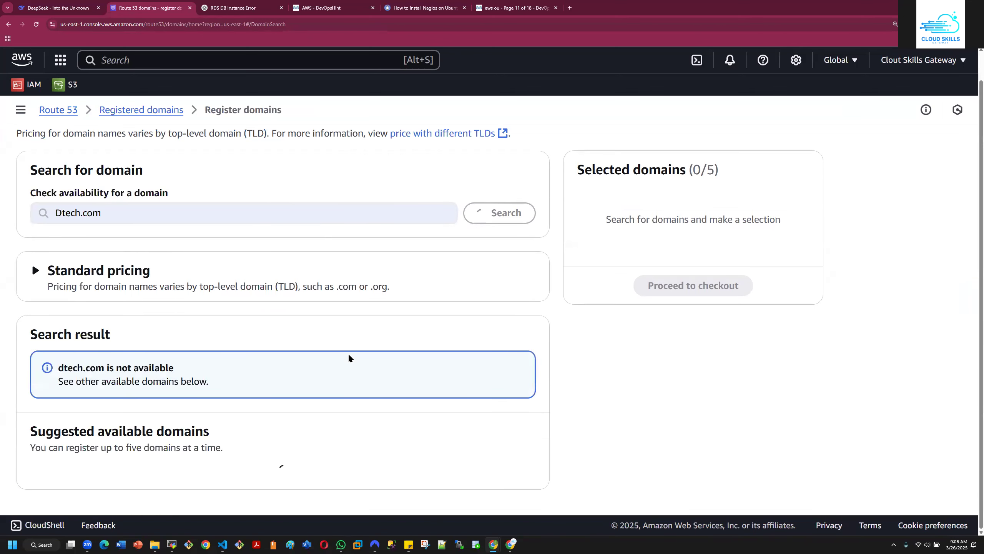
scroll(347, 352, down, 5)
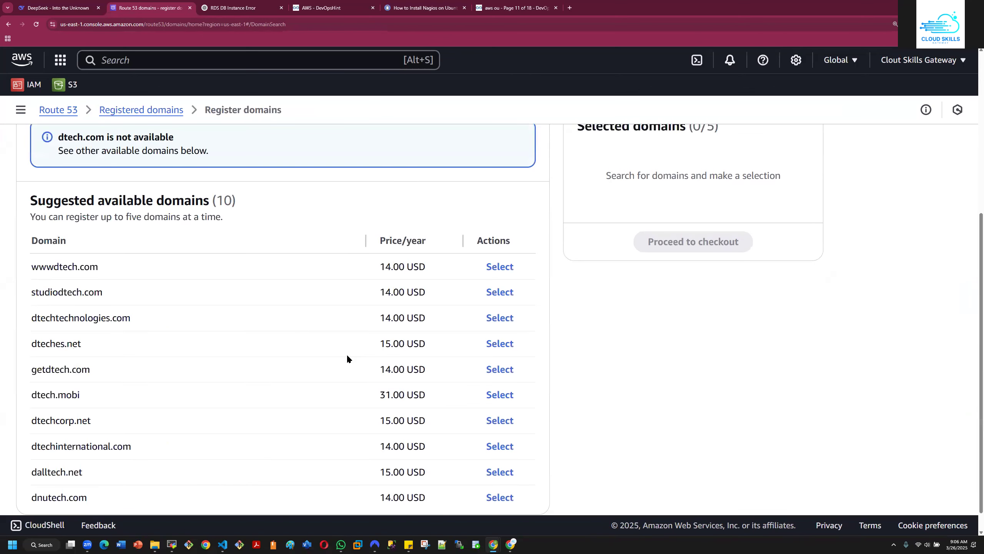
scroll(343, 355, down, 1)
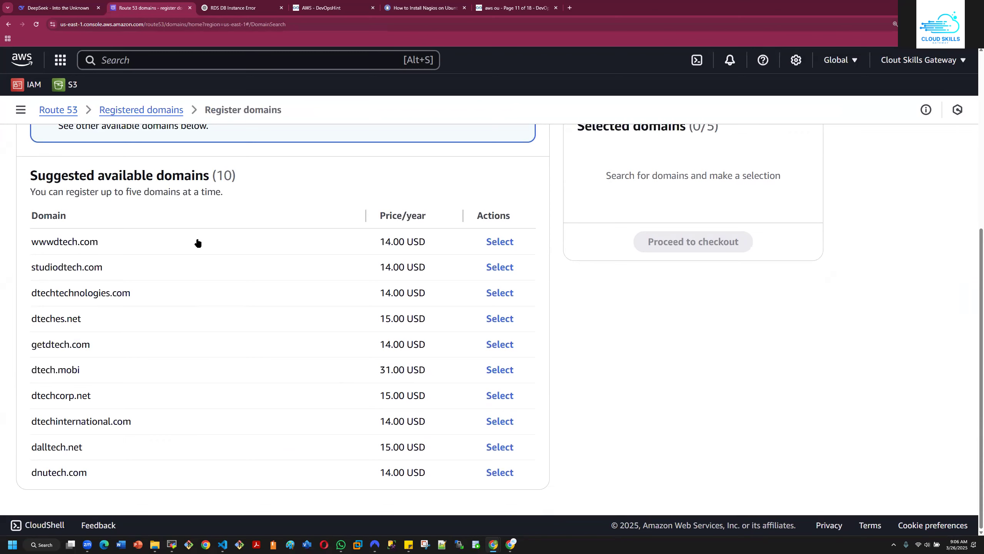
Change the domain name in the availability search to Dtech.link and run the search
scroll(198, 242, up, 10)
click(120, 243)
key(BackSpace)
key(BackSpace)
key(BackSpace)
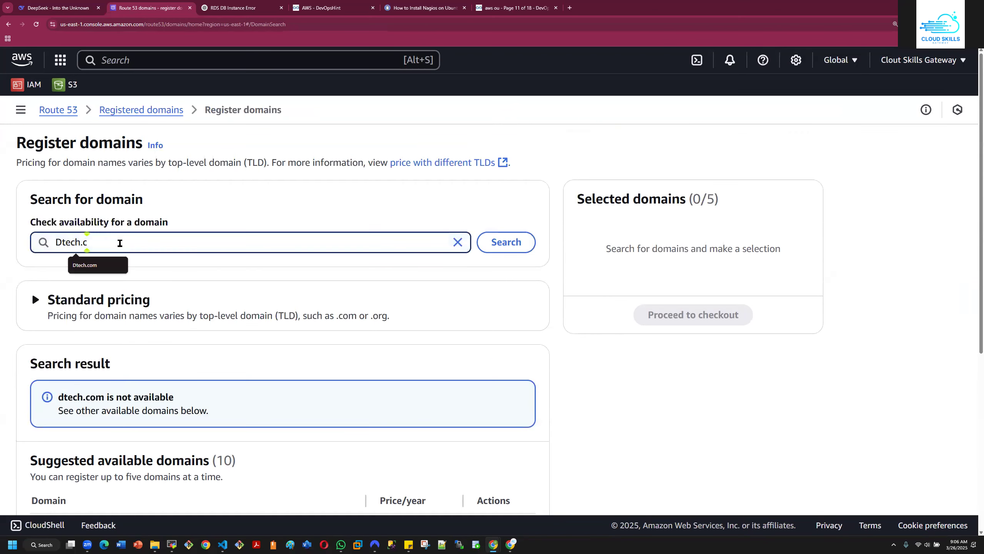
text(link)
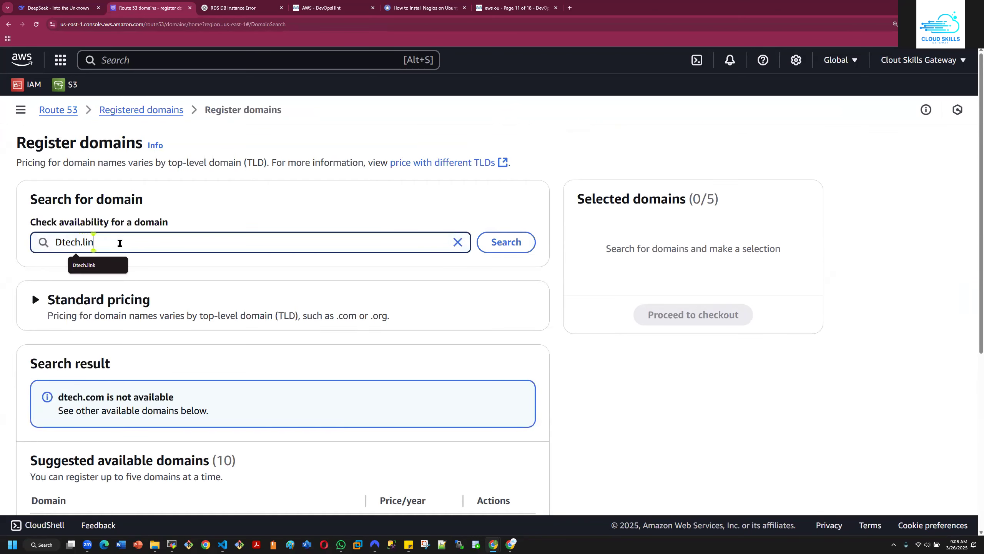
key(Return)
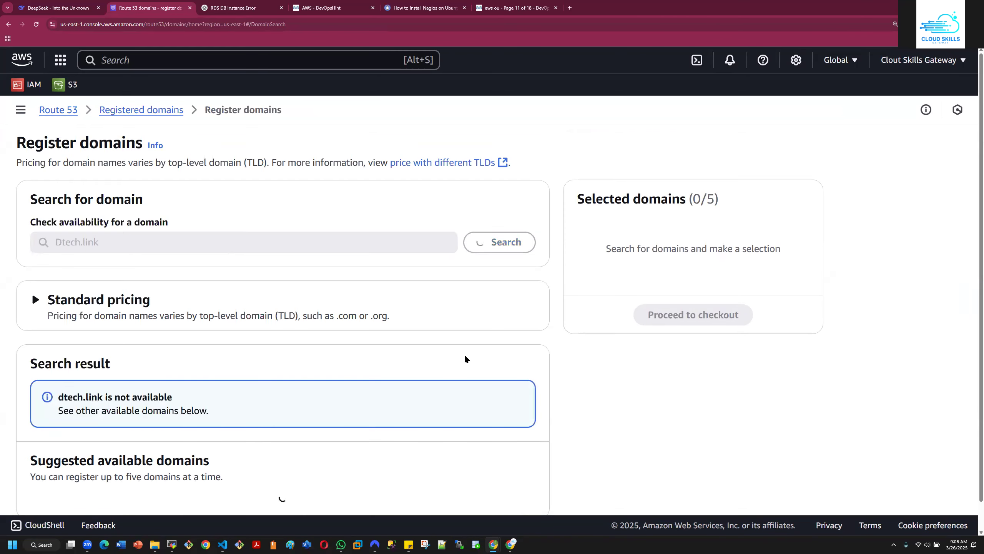
Select dtechnology.link from the suggested available domains
scroll(462, 358, down, 1)
scroll(449, 353, down, 6)
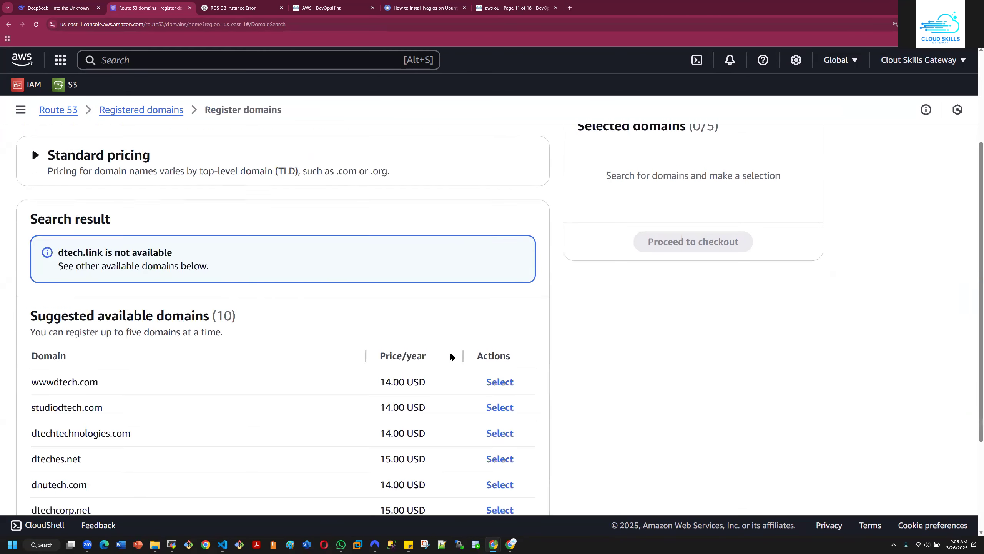
scroll(447, 360, down, 1)
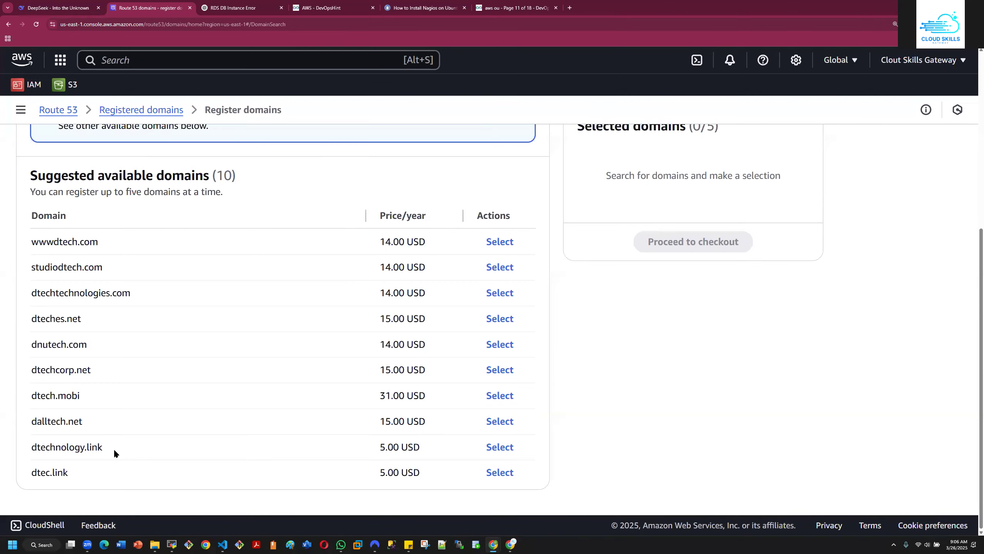
click(501, 448)
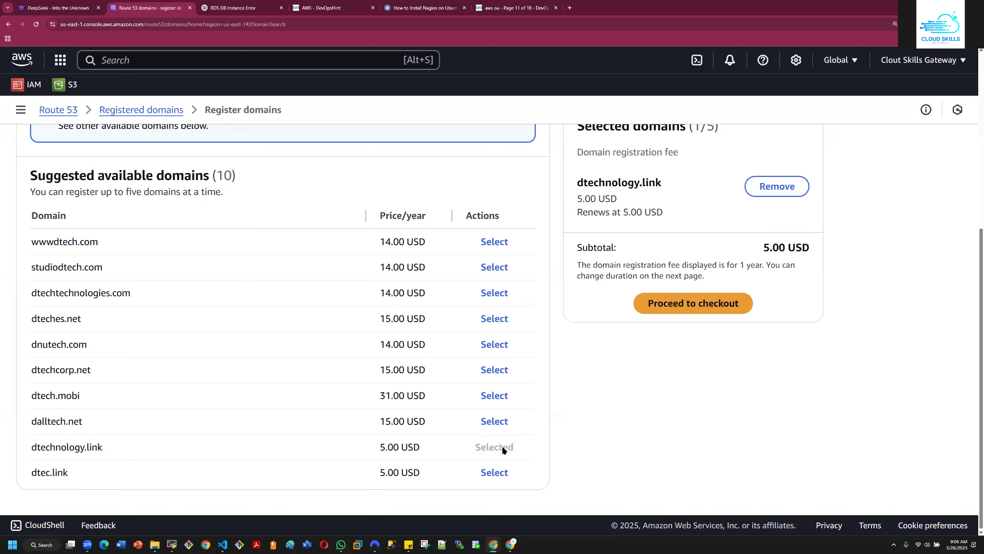
Proceed to checkout with the selected domain, turn off its auto-renewal and continue to the contact information
click(681, 302)
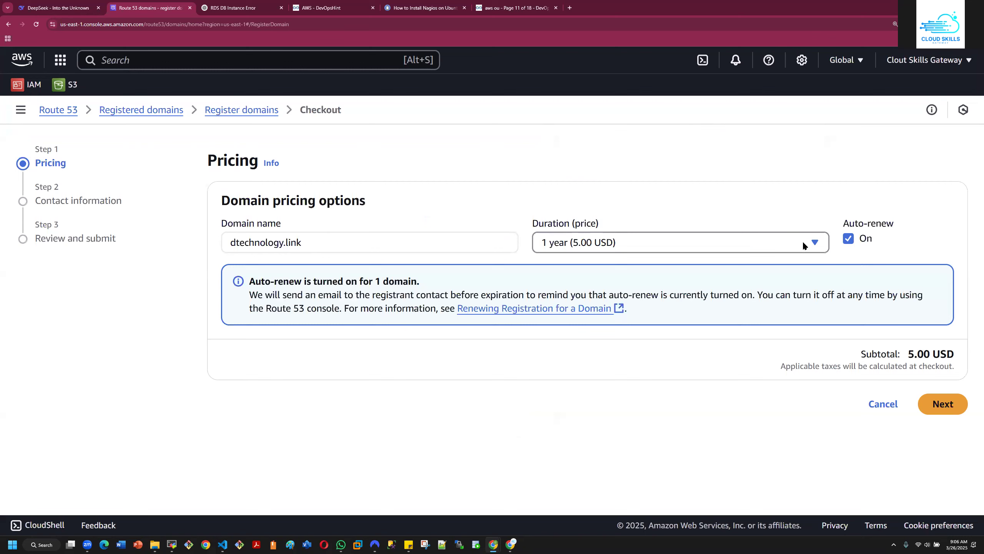
click(848, 238)
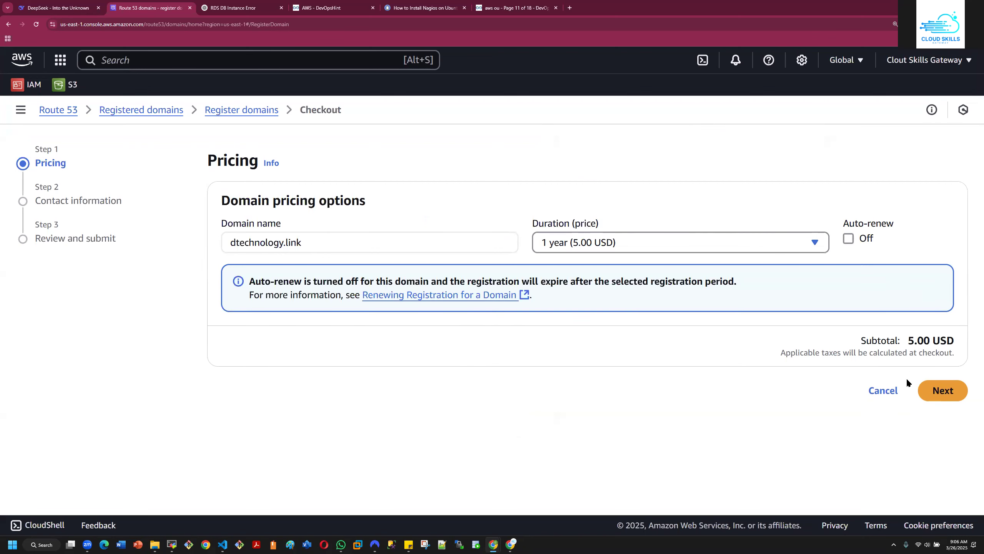
click(942, 390)
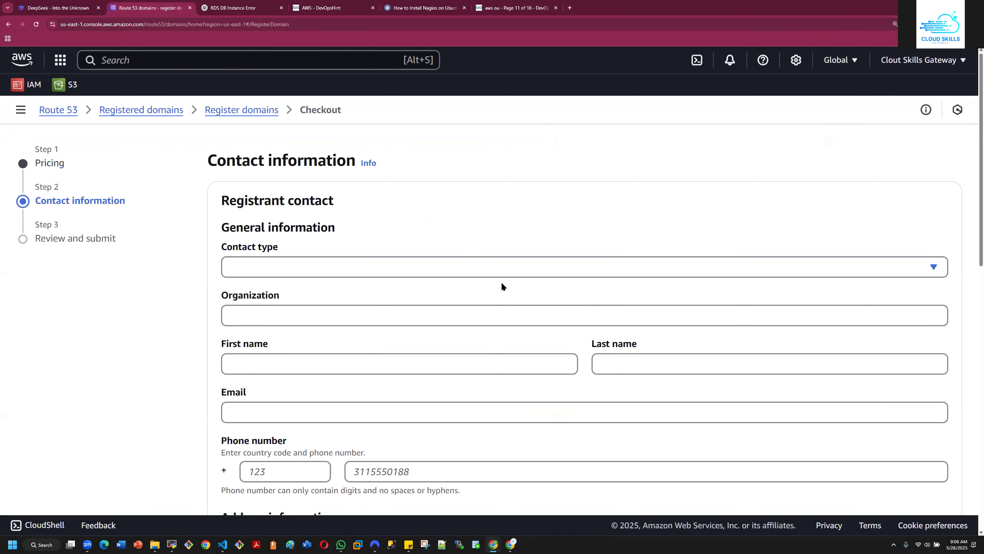
Set the registrant's contact type to Person and fill in the name, email, phone number and address from the saved details
click(474, 265)
click(350, 289)
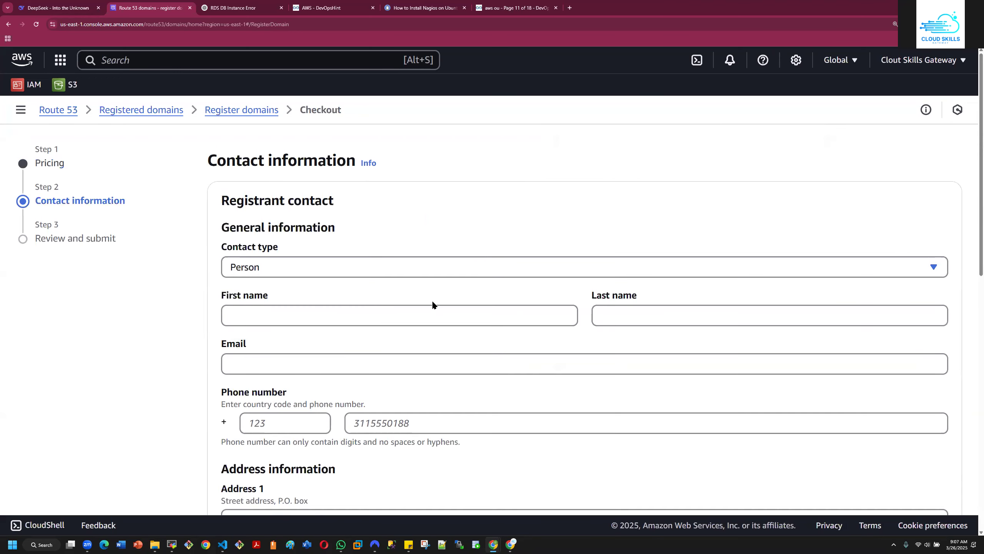
click(333, 316)
click(281, 347)
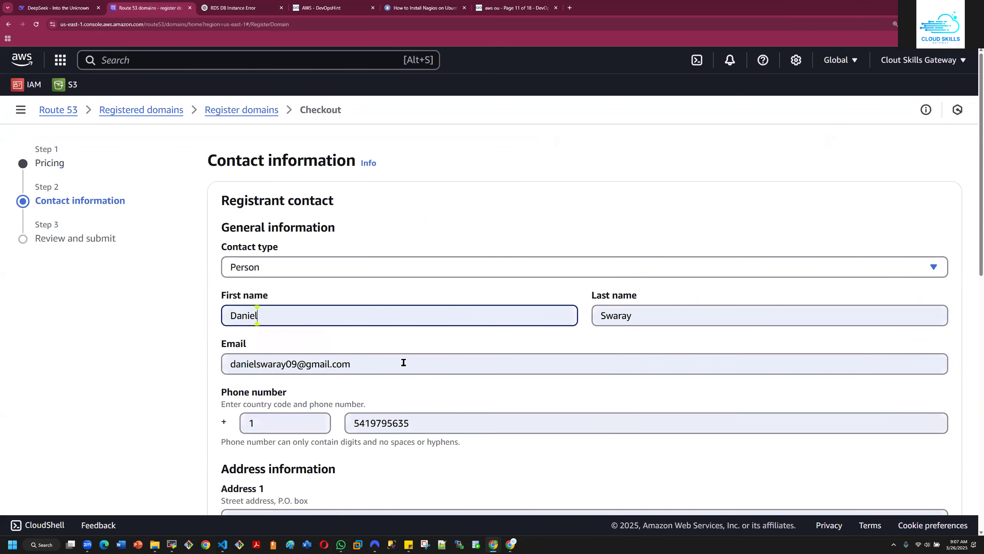
Set the country in the registrant's address information to United States
scroll(394, 406, down, 6)
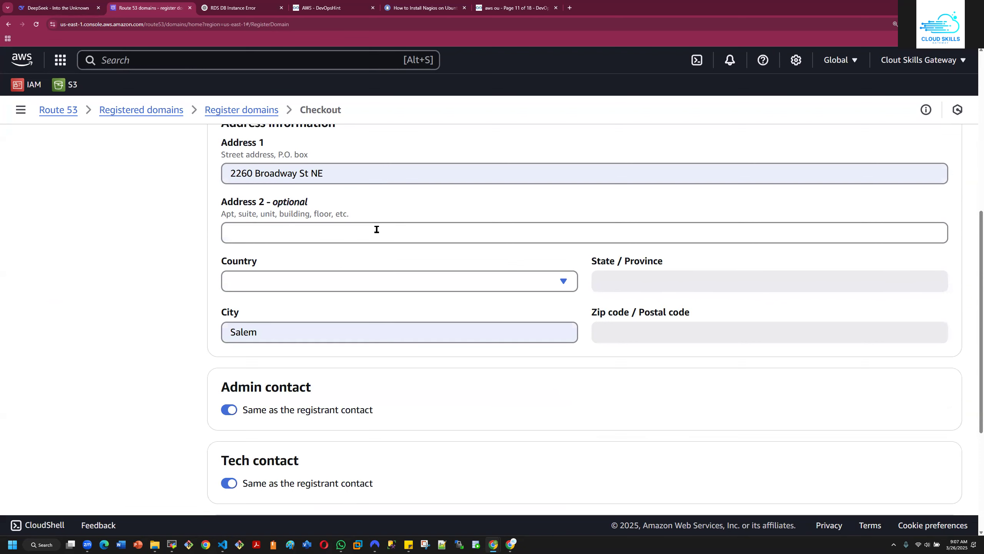
click(524, 285)
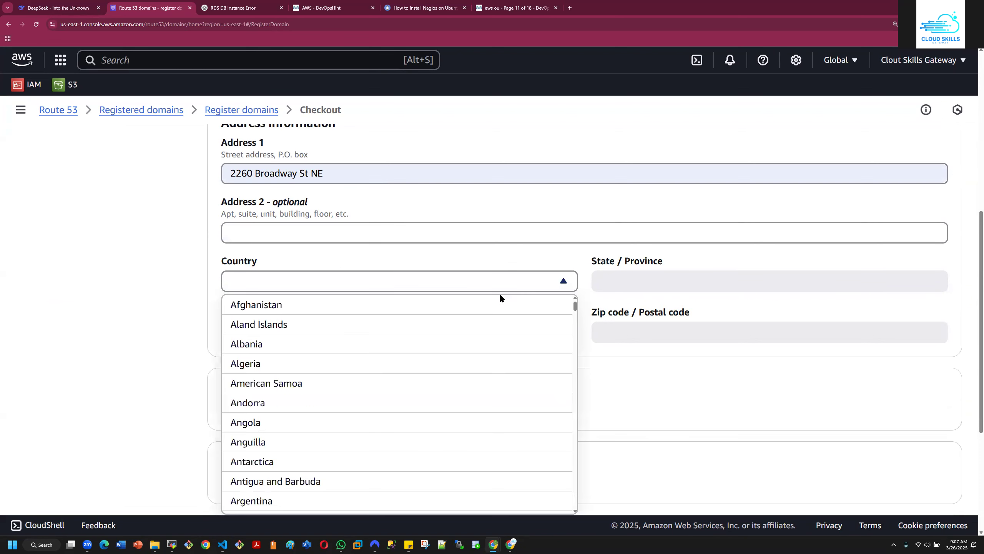
scroll(389, 290, down, 5)
scroll(377, 287, up, 9)
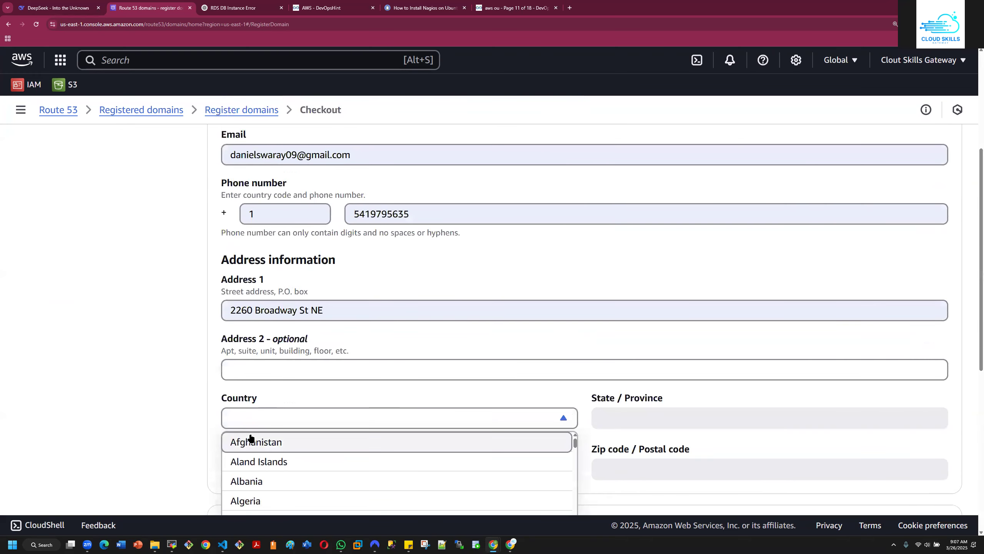
scroll(260, 432, down, 15)
scroll(259, 431, down, 18)
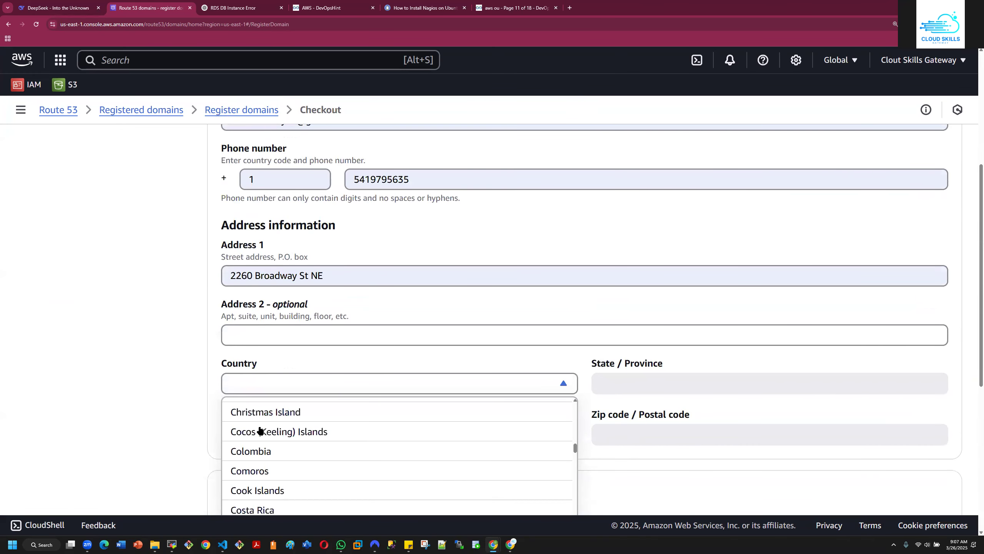
scroll(260, 432, down, 20)
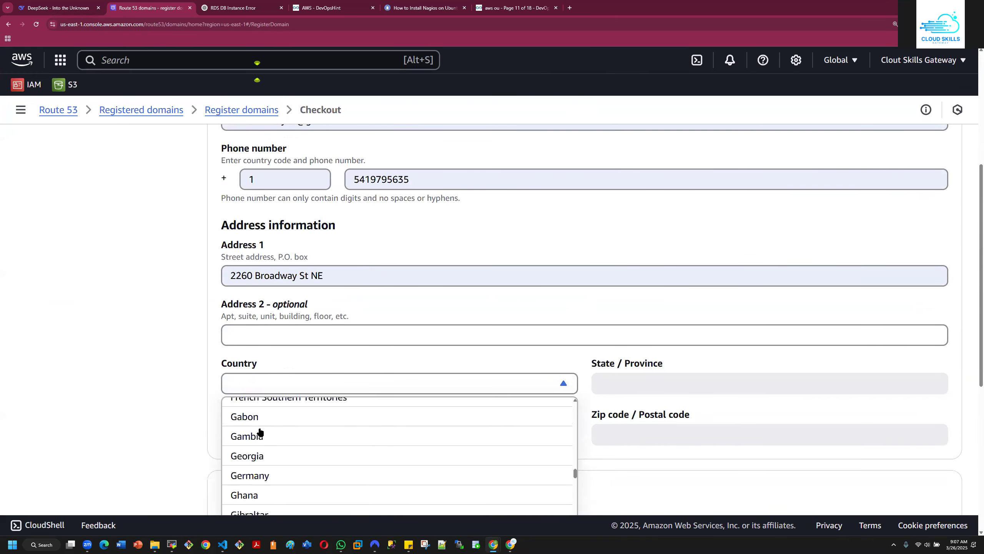
scroll(259, 432, down, 20)
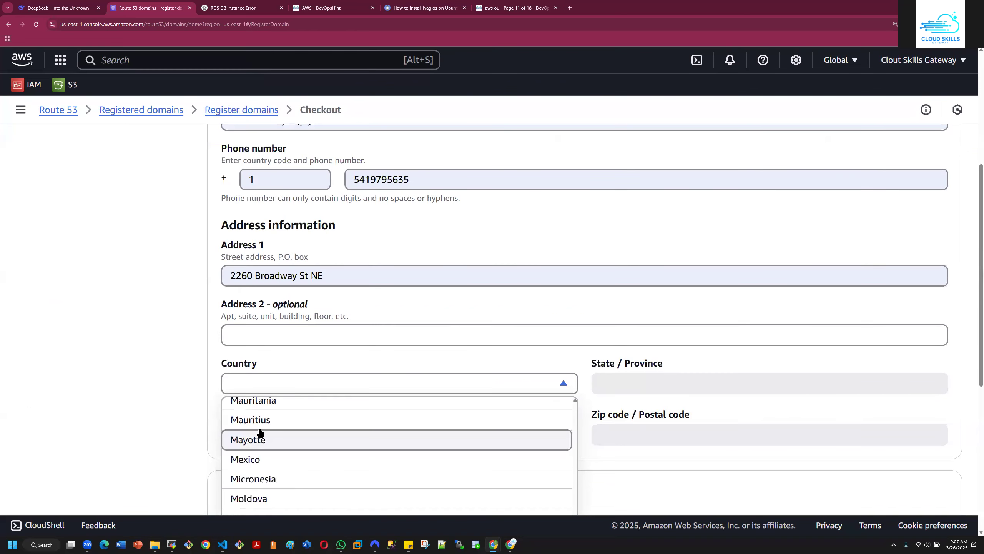
scroll(260, 432, down, 20)
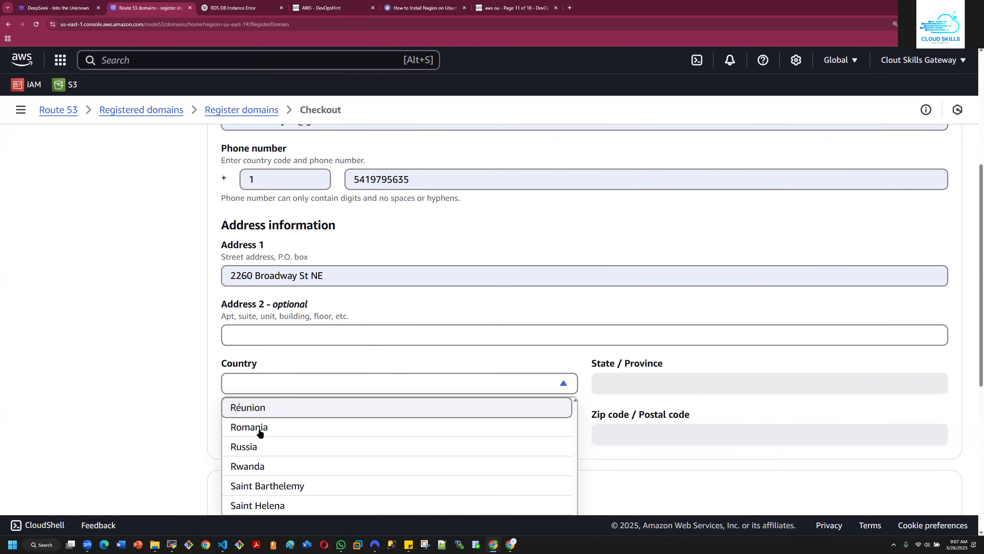
scroll(260, 432, down, 7)
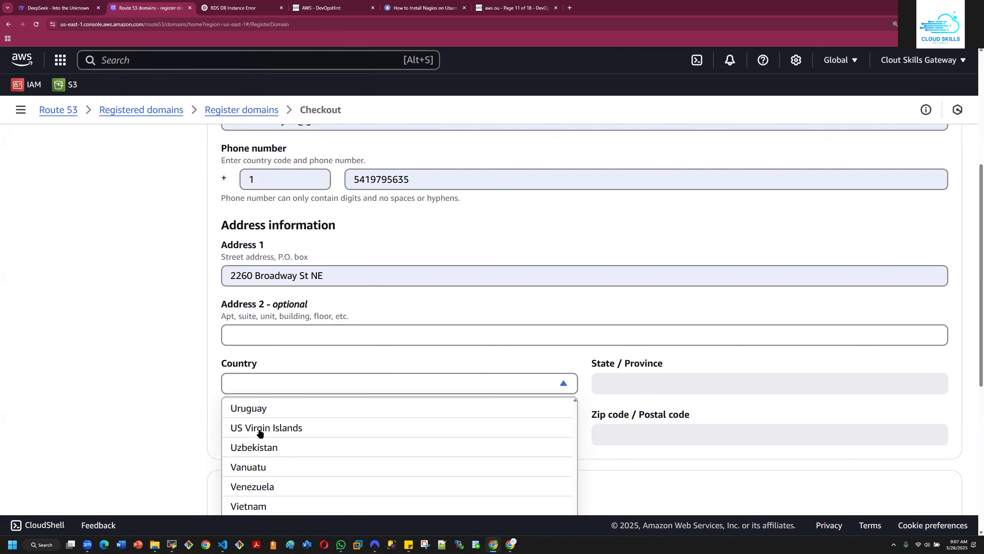
scroll(260, 436, up, 2)
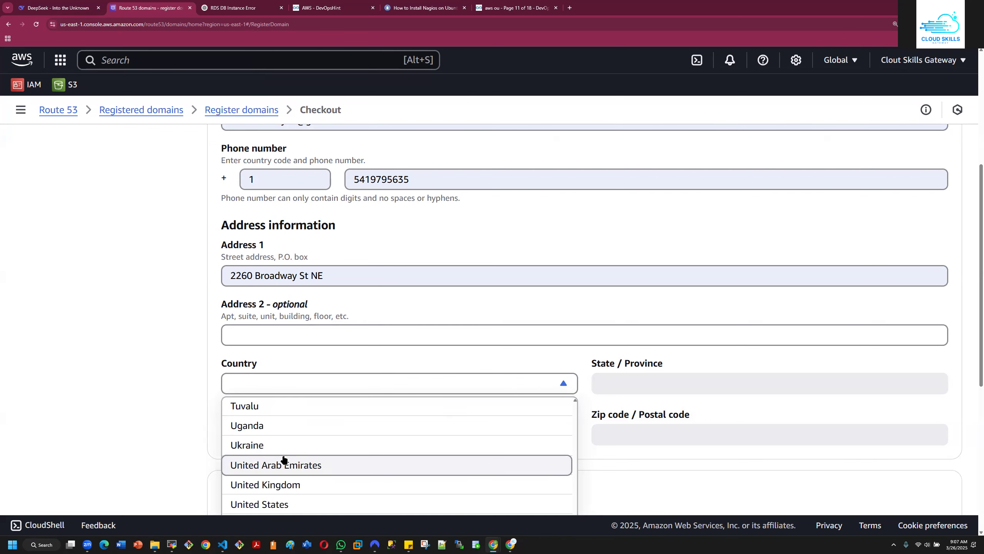
click(287, 504)
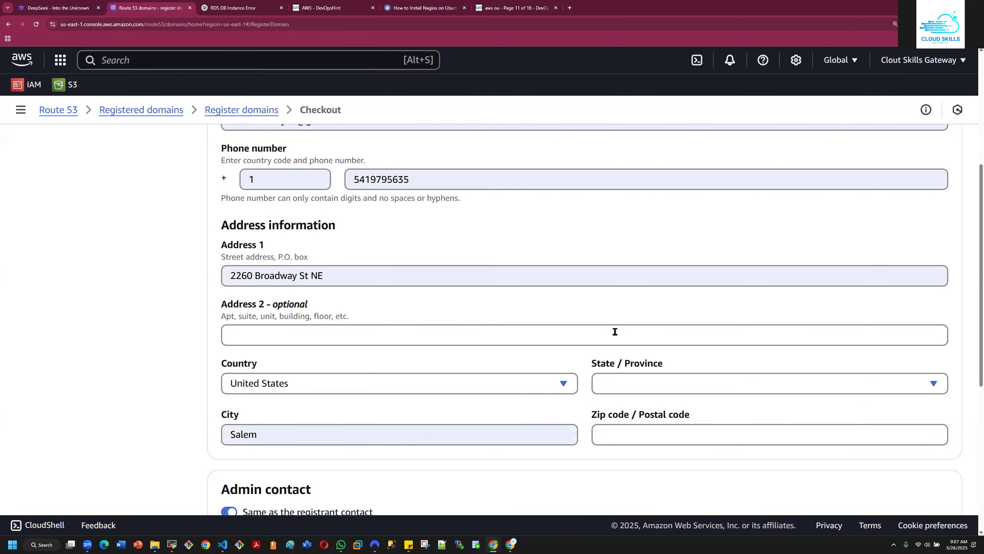
Set the registrant's state to Oregon and fill in the zip code from the saved details
click(608, 384)
scroll(643, 256, down, 10)
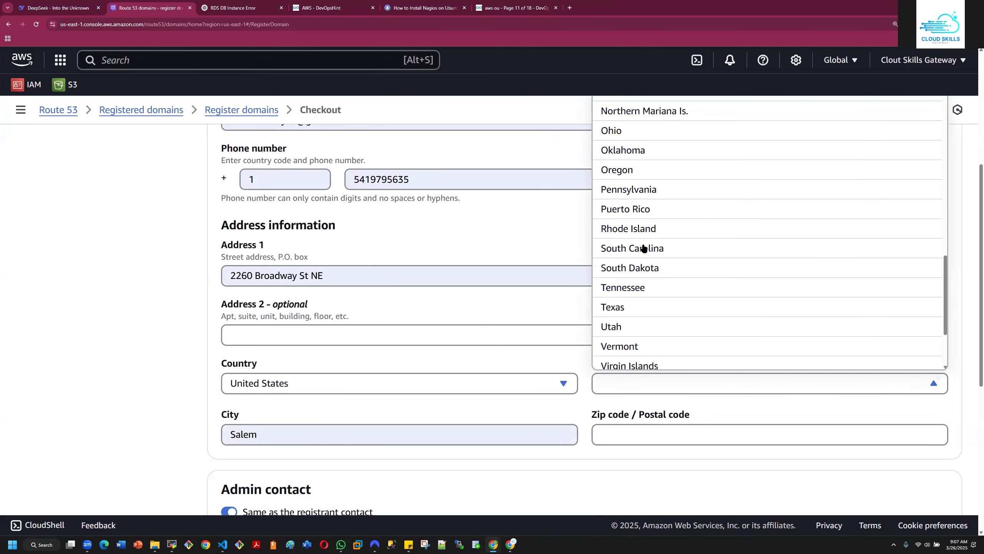
scroll(643, 248, up, 2)
click(613, 284)
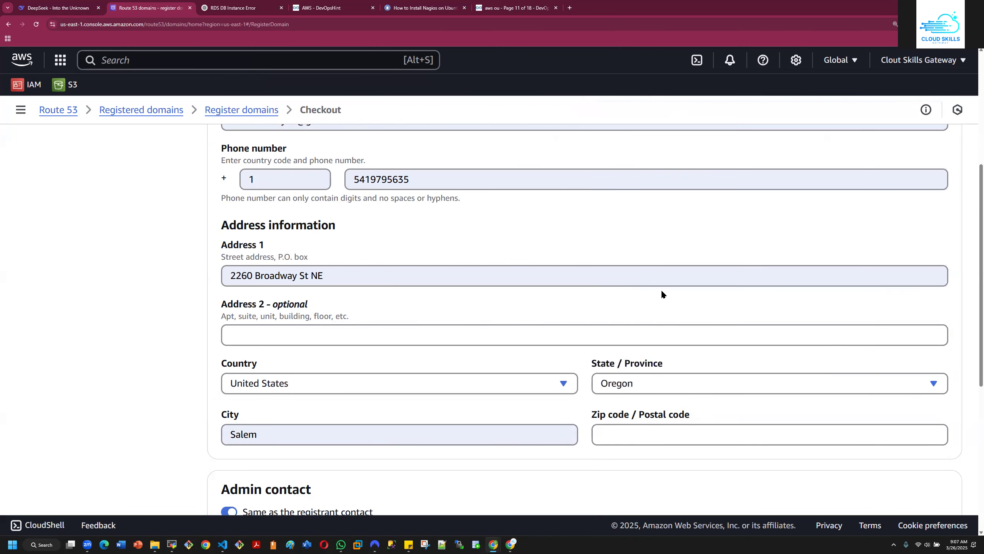
scroll(579, 316, down, 5)
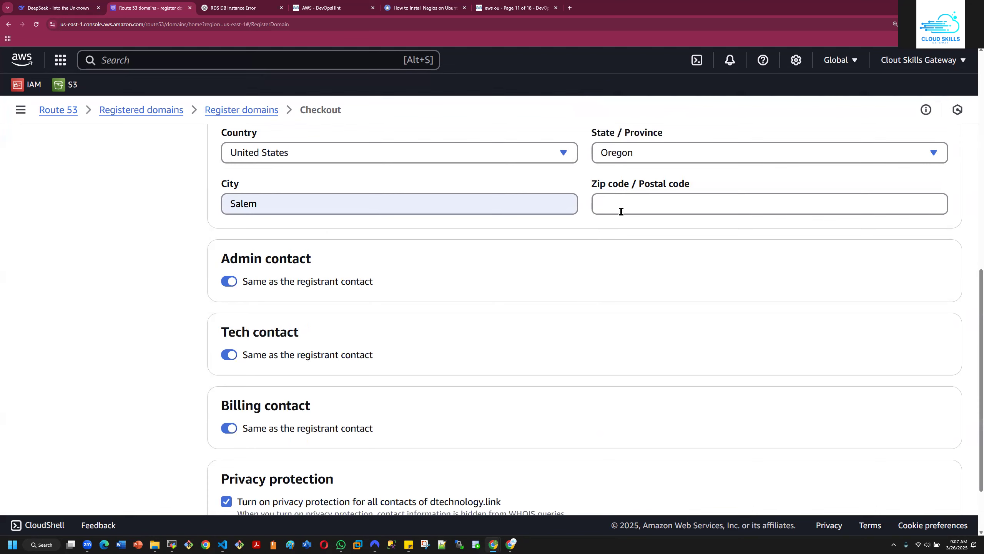
click(621, 211)
click(628, 227)
click(604, 264)
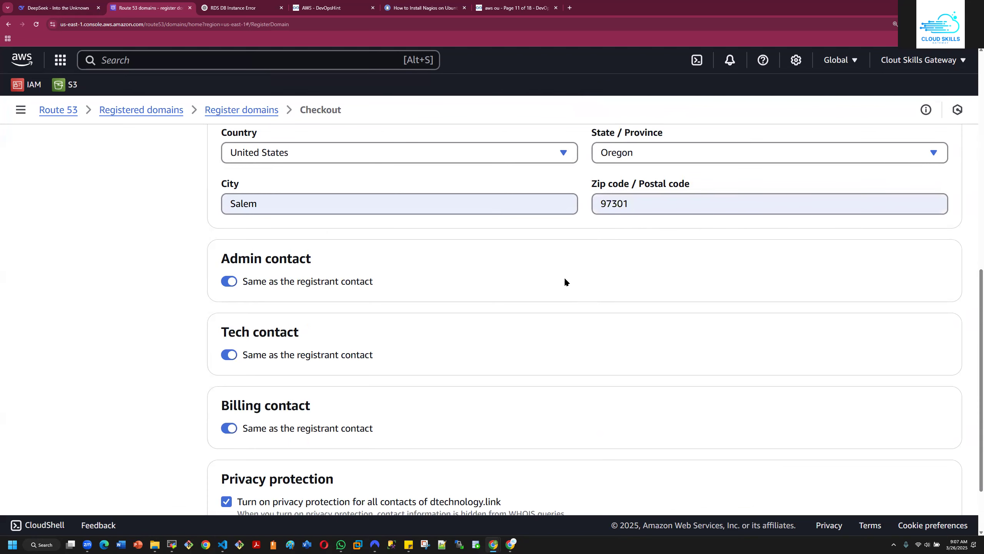
Continue to the review, accept the domain registration agreement and try to submit the registration of dtechnology.link
scroll(564, 279, down, 2)
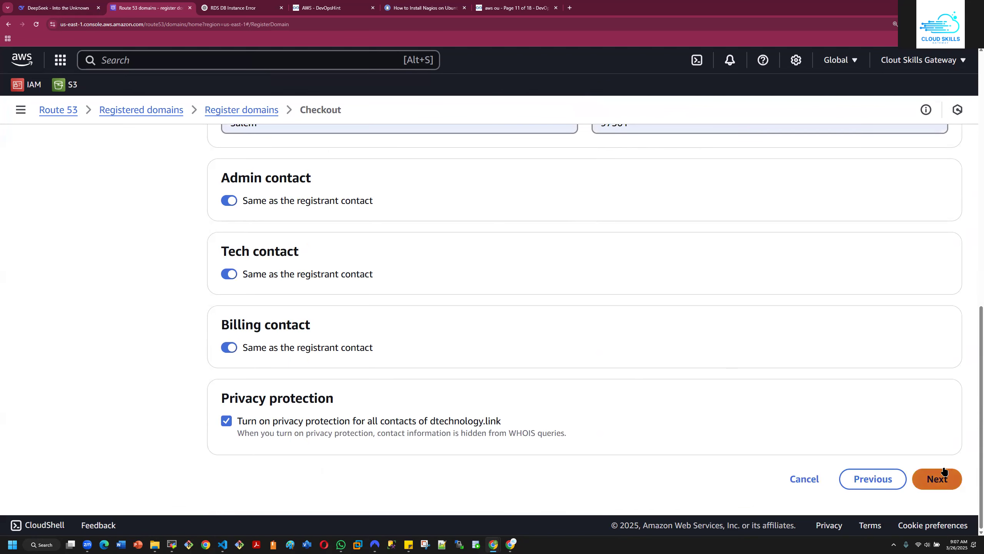
click(947, 486)
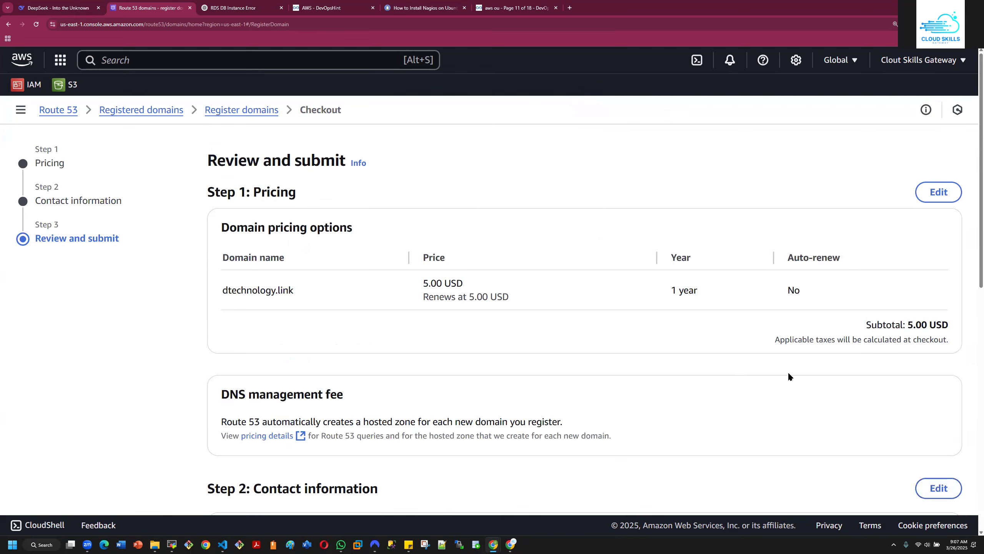
scroll(787, 371, down, 10)
click(930, 477)
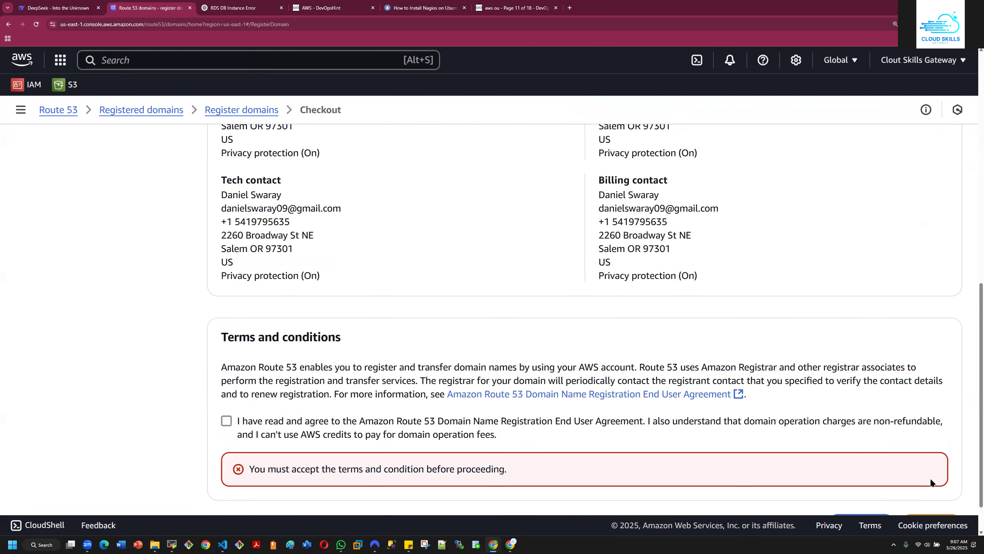
click(226, 421)
click(930, 477)
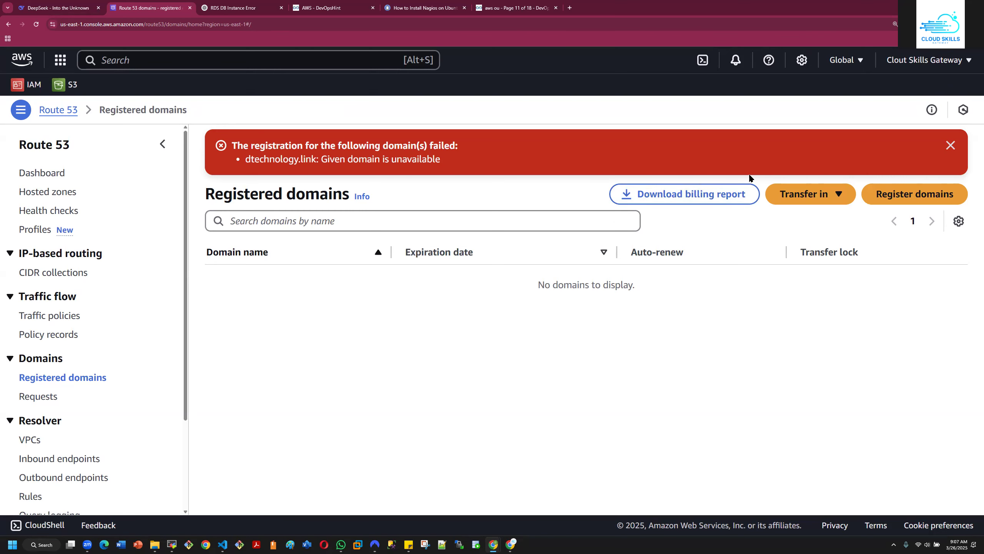
Dismiss the failure notice, start a new domain registration and search the availability of Dtech.academy
click(951, 145)
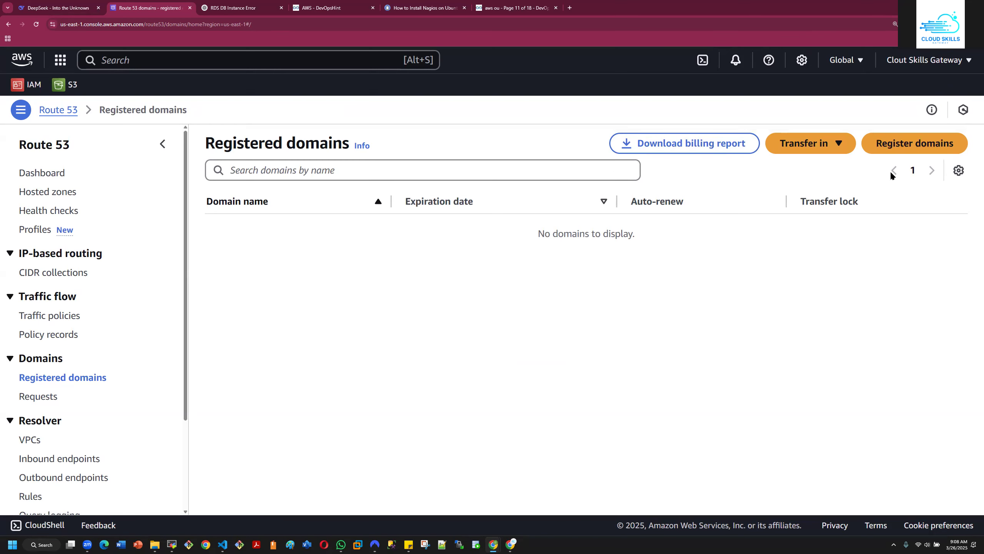
click(895, 143)
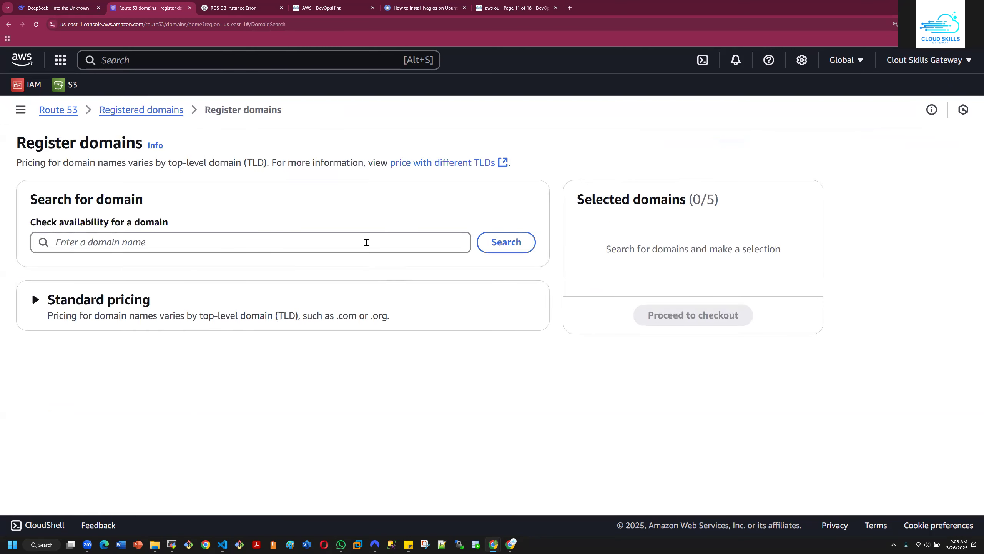
click(366, 242)
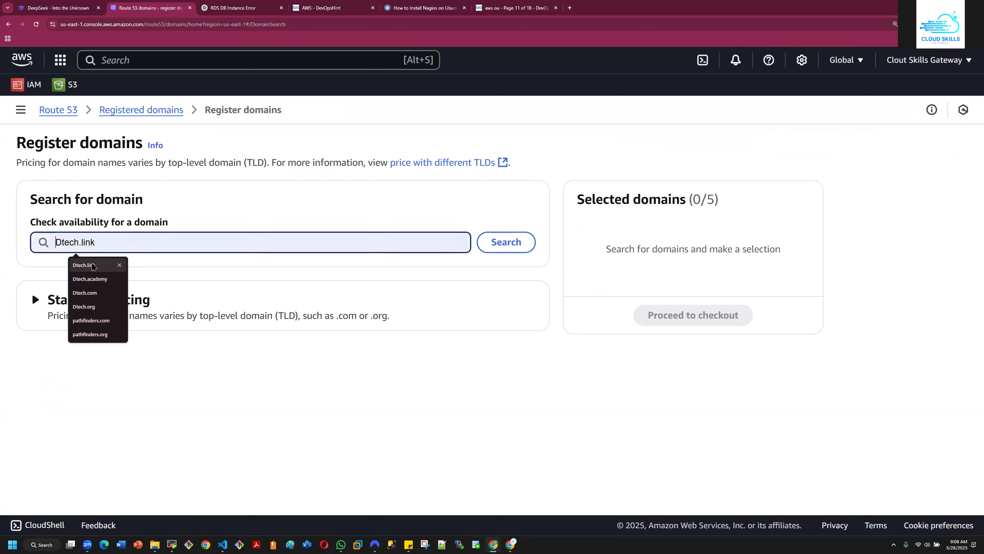
click(93, 266)
key(BackSpace)
key(BackSpace)
key(BackSpace)
key(BackSpace)
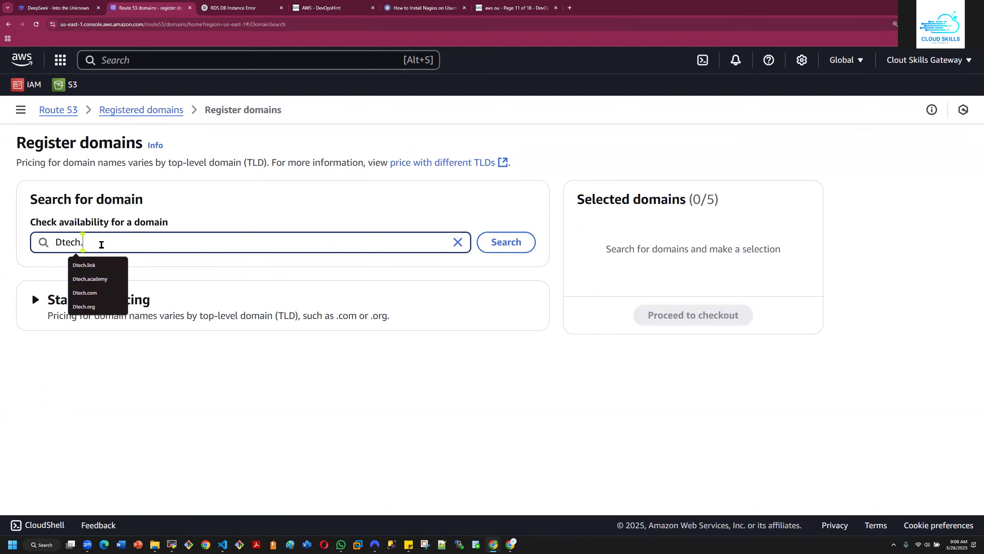
click(90, 279)
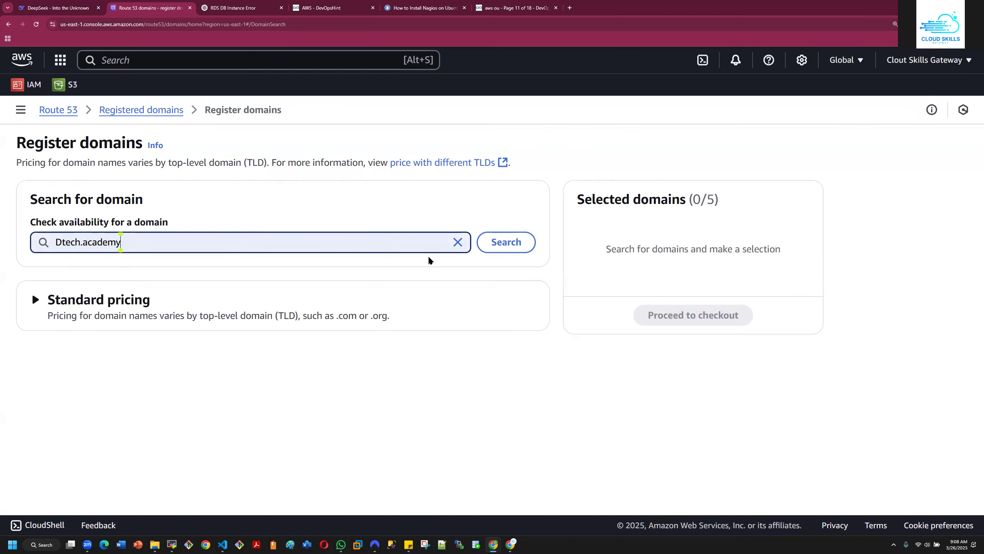
click(505, 246)
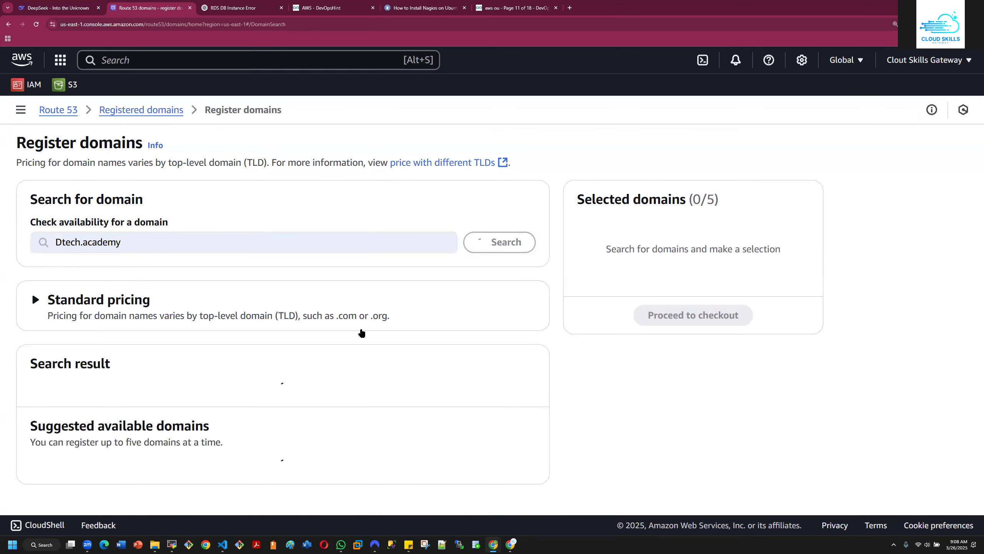
Take dtech.academy to checkout with auto-renewal turned off and continue to the contact information
scroll(428, 396, down, 1)
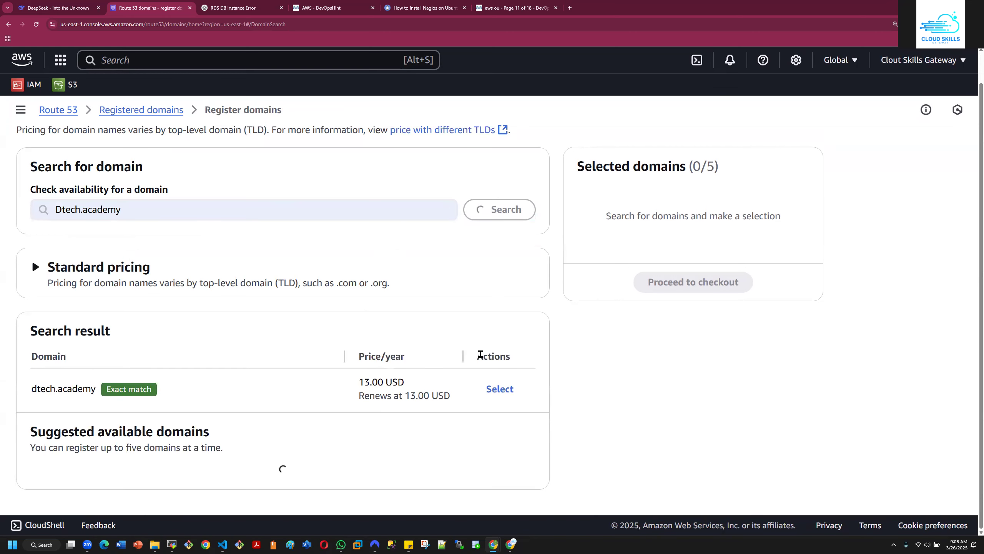
click(500, 389)
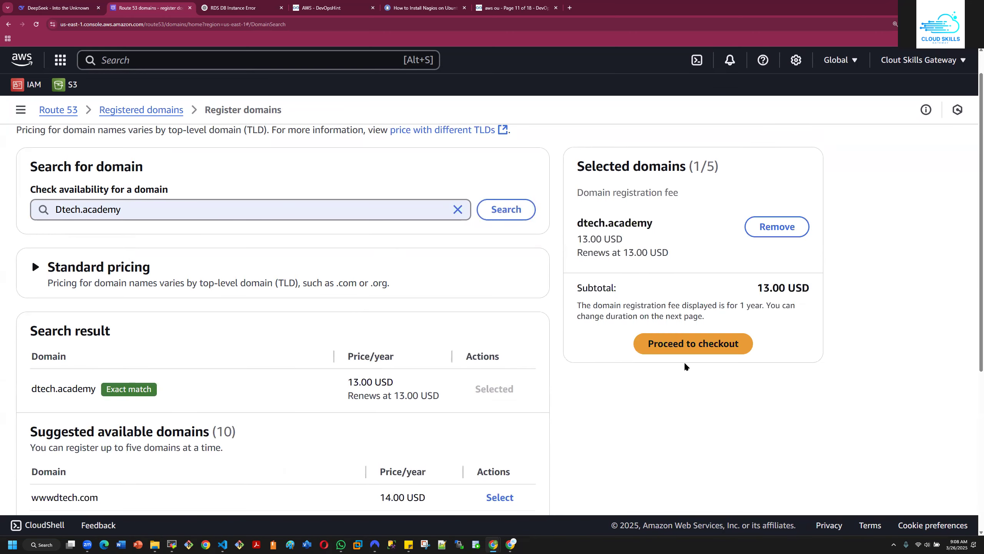
click(707, 345)
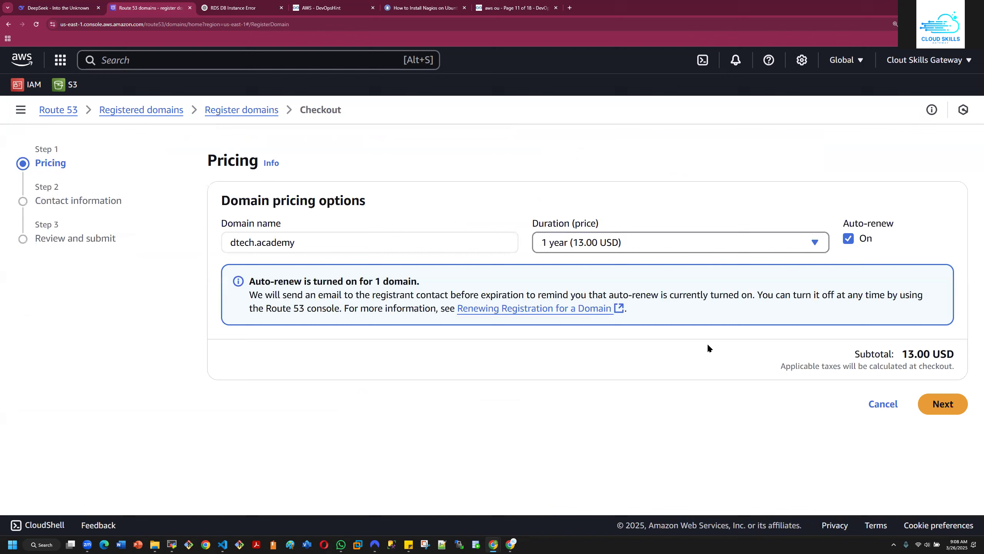
click(848, 238)
click(942, 404)
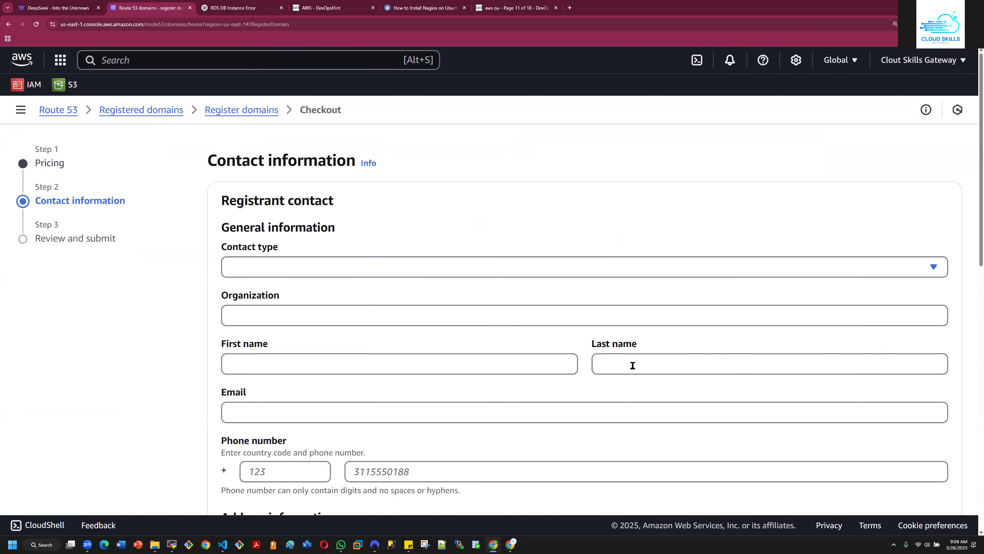
Set the registrant's contact type to Person and fill in the name, email, phone number and address from the saved details
click(492, 266)
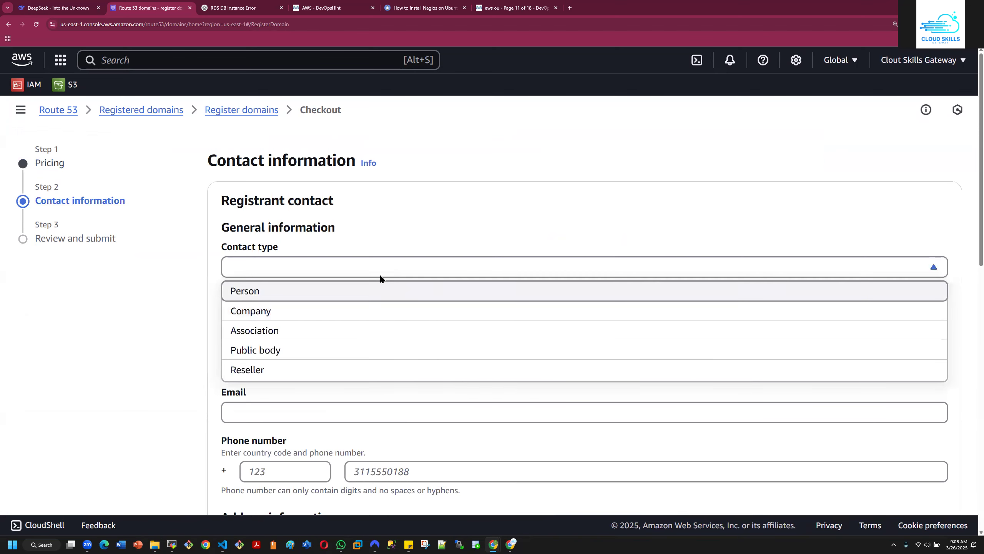
click(377, 288)
click(352, 313)
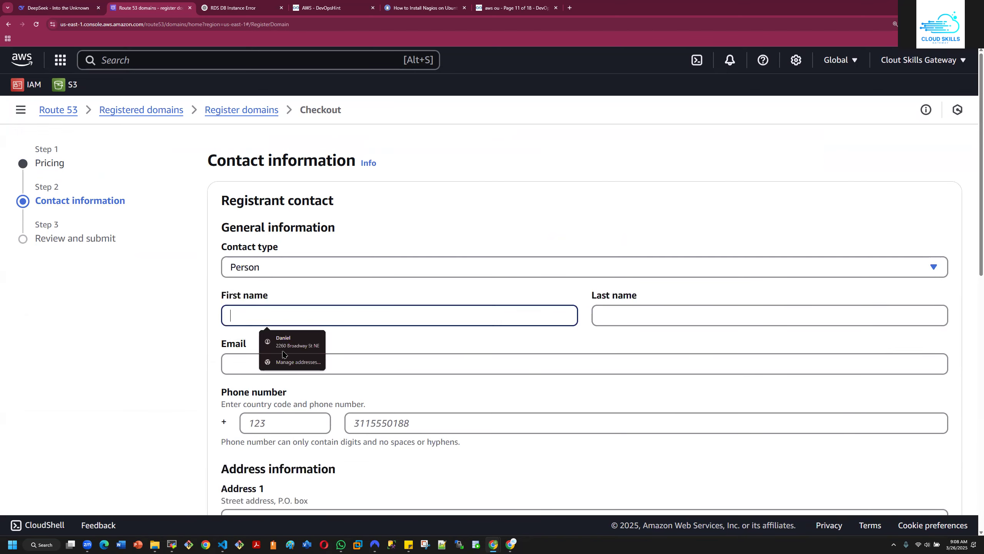
click(286, 354)
Set the registrant's country to United States in the address information
scroll(450, 403, down, 5)
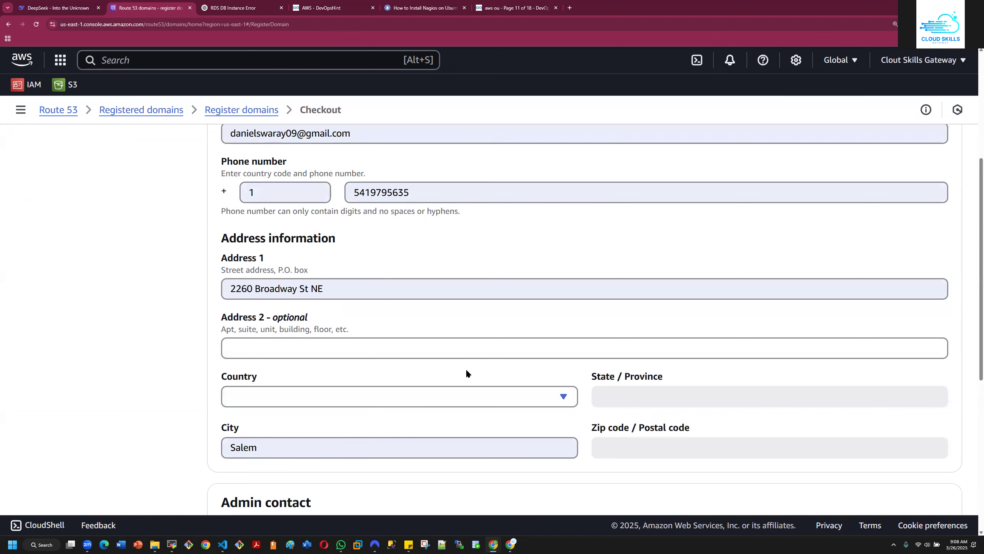
scroll(533, 358, down, 3)
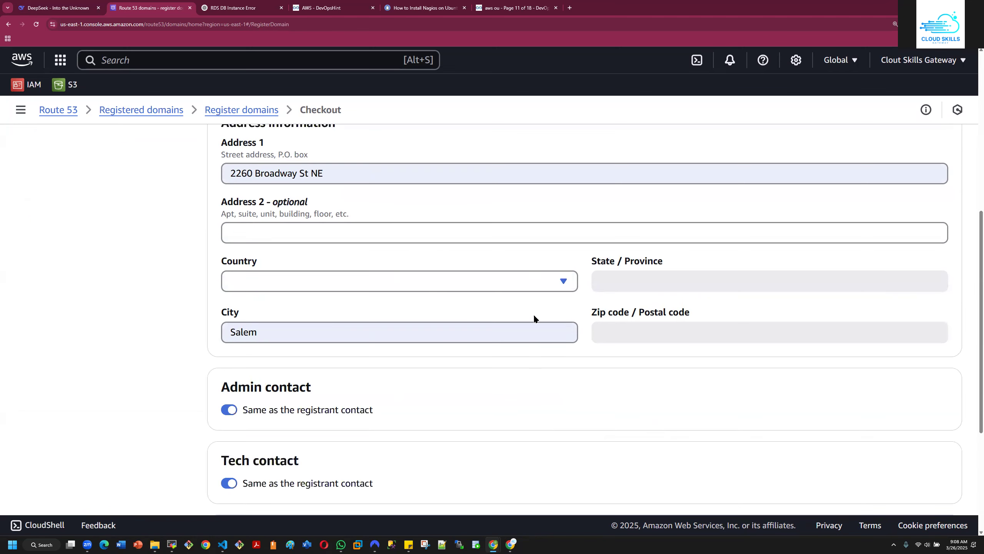
click(534, 279)
scroll(350, 349, down, 10)
scroll(350, 350, down, 20)
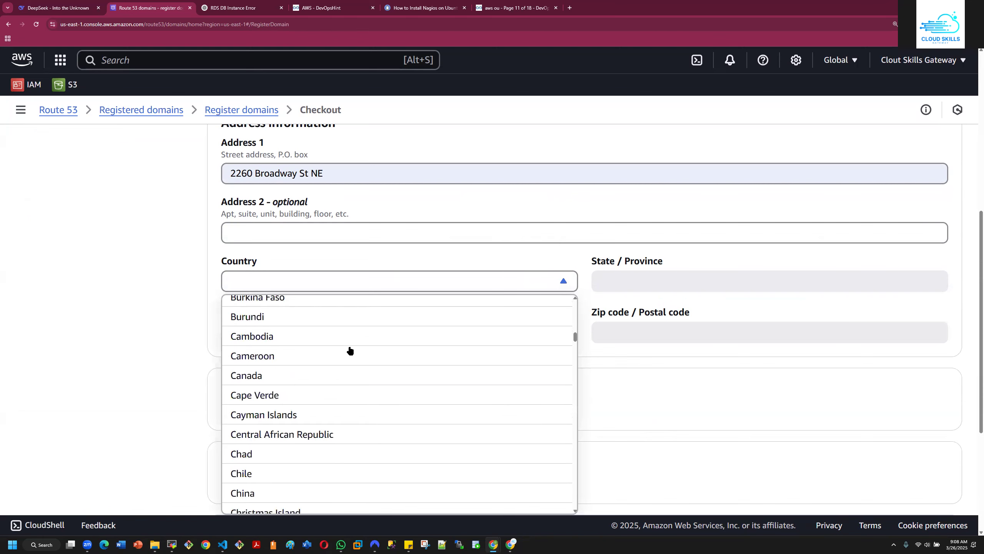
scroll(349, 352, down, 20)
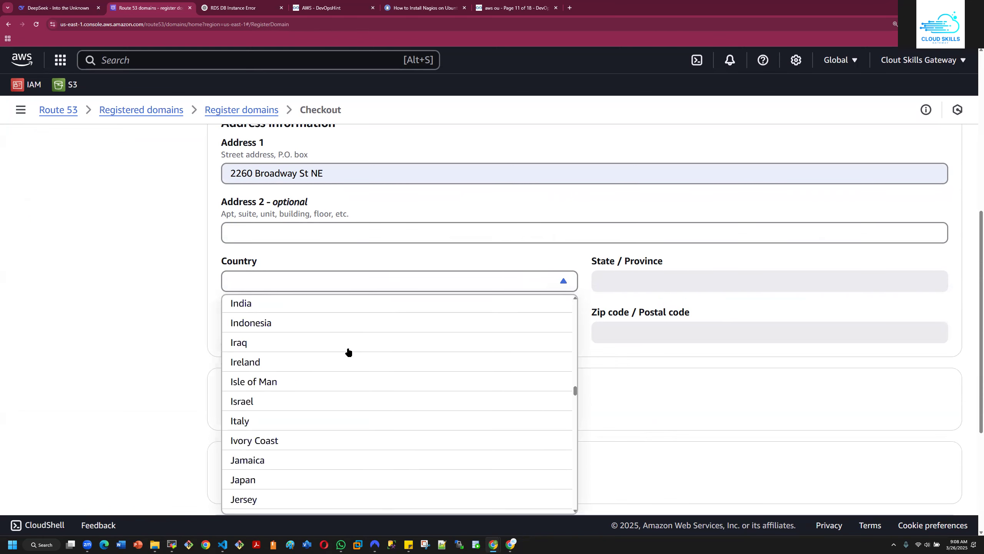
scroll(347, 353, down, 20)
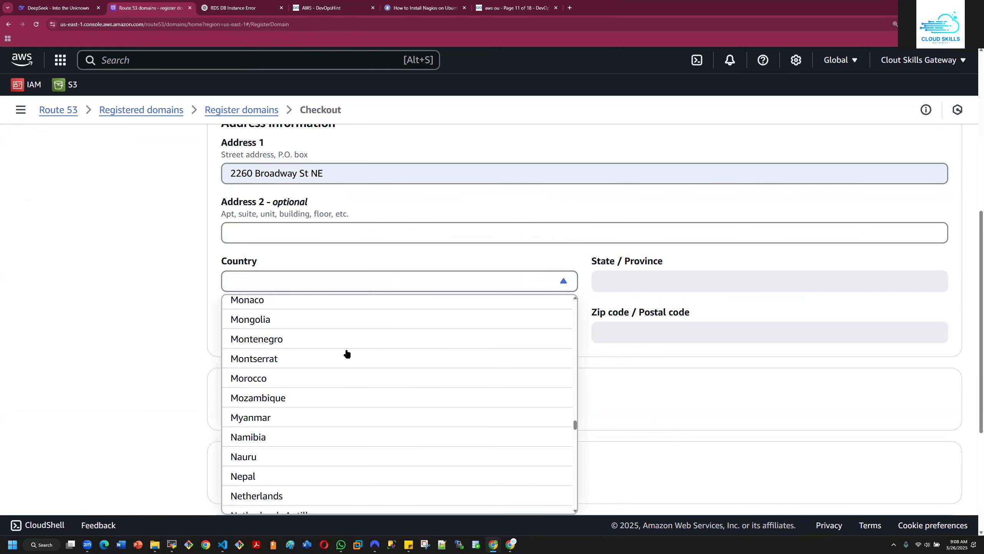
scroll(347, 353, down, 15)
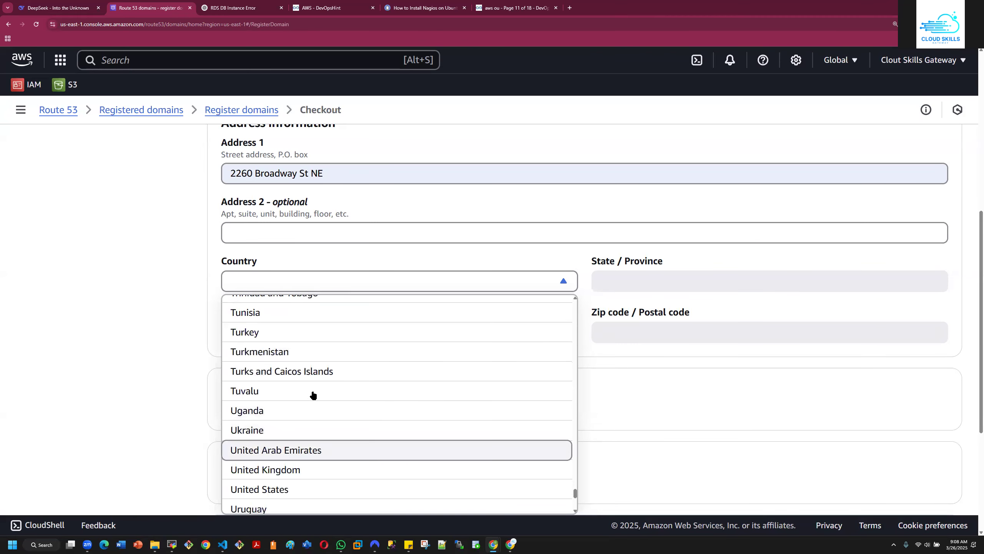
click(296, 489)
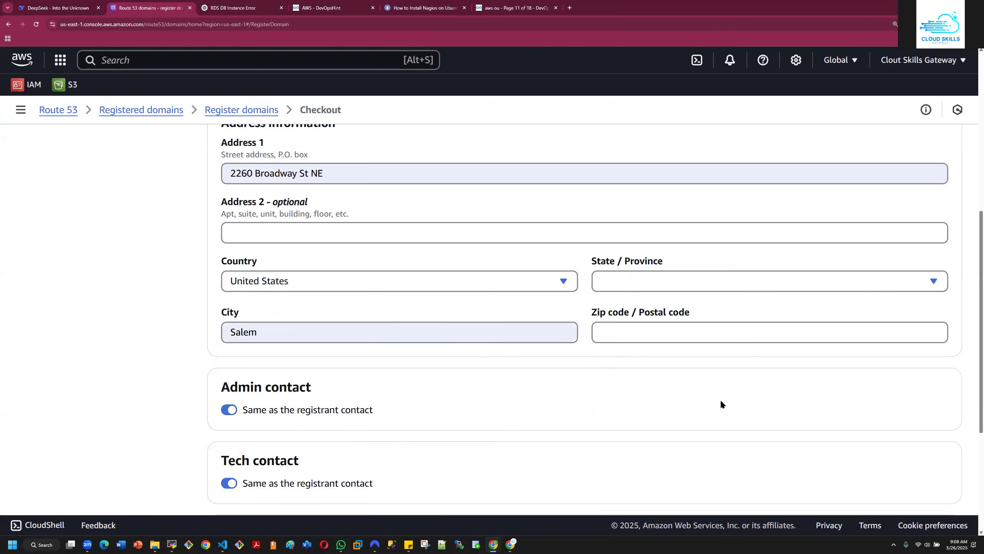
Choose the registrant's state and fill in the postal code from the saved details
click(810, 280)
scroll(658, 353, down, 15)
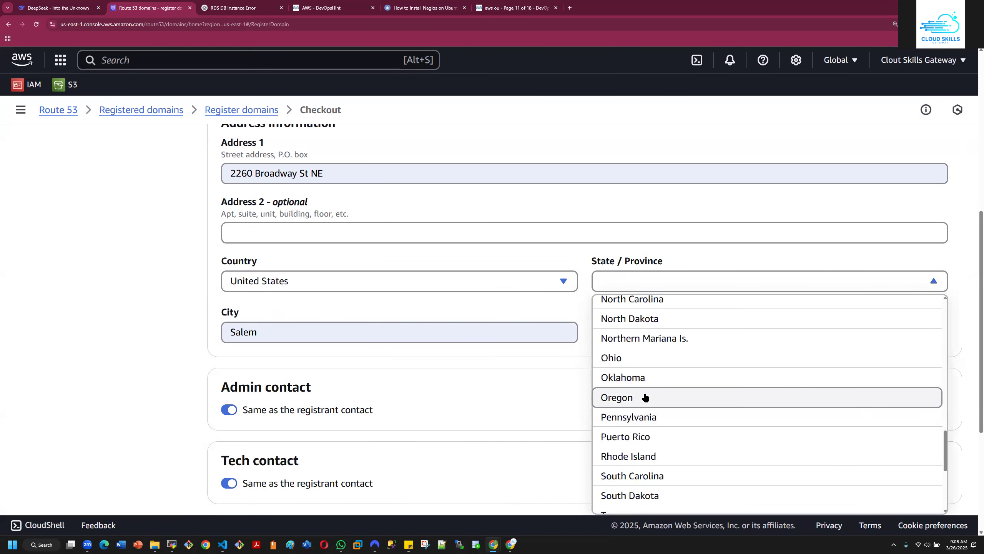
click(643, 397)
click(621, 333)
click(668, 353)
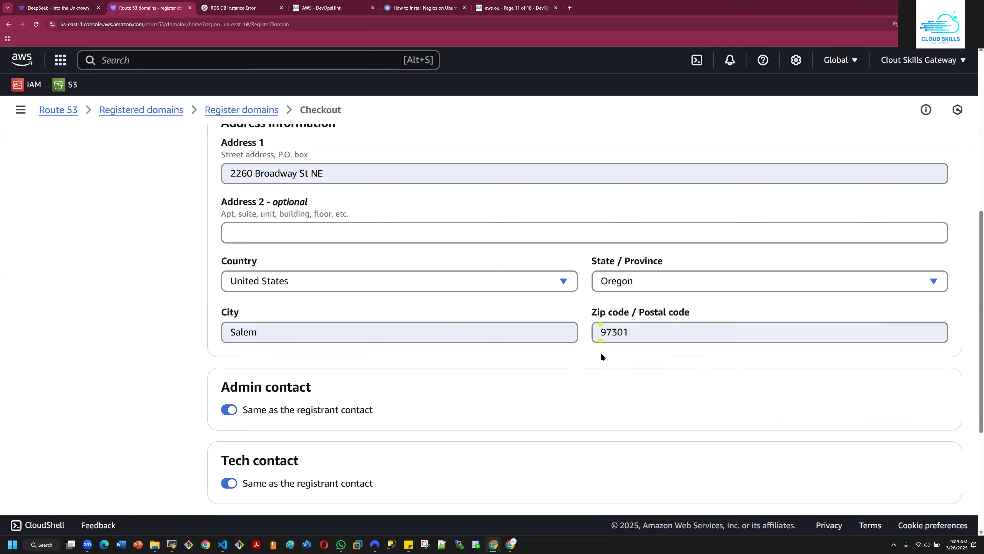
Continue to the review, accept the domain name registration agreement and submit the registration of dtech.academy
scroll(599, 354, down, 5)
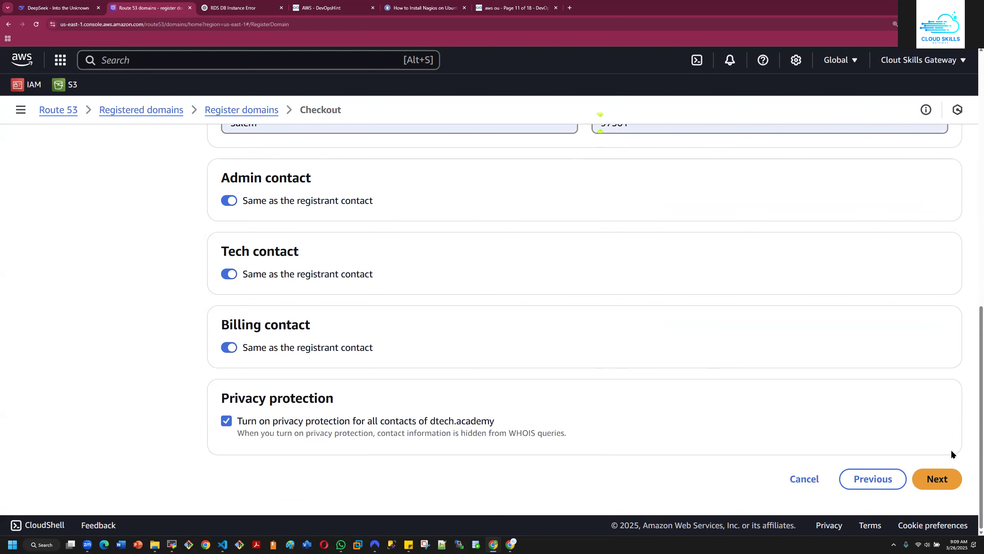
click(936, 479)
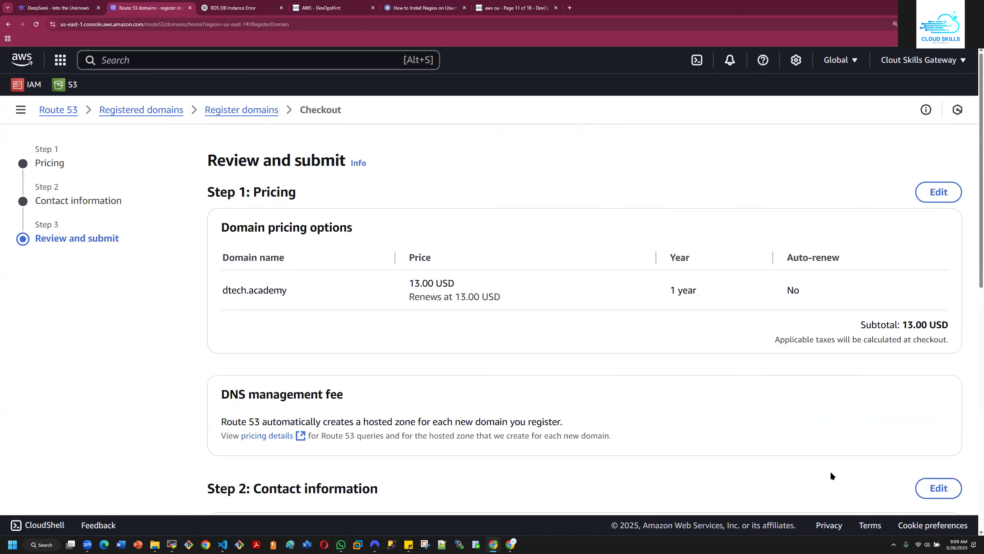
scroll(928, 389, down, 10)
click(924, 478)
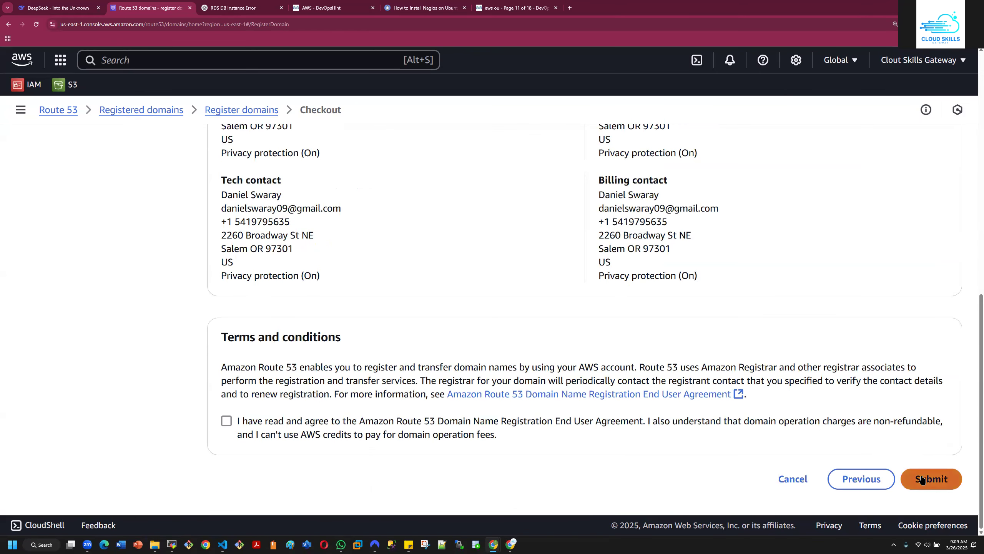
click(227, 421)
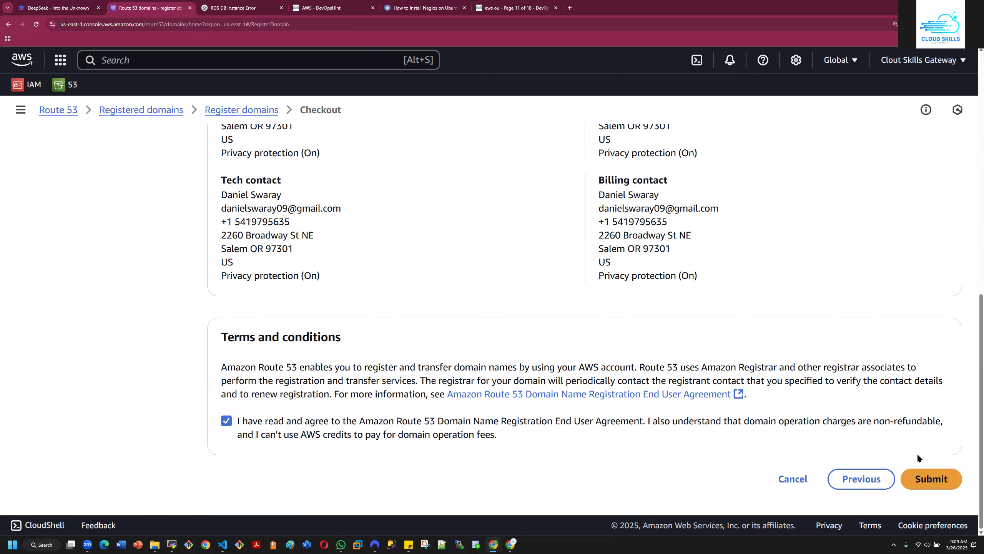
click(929, 480)
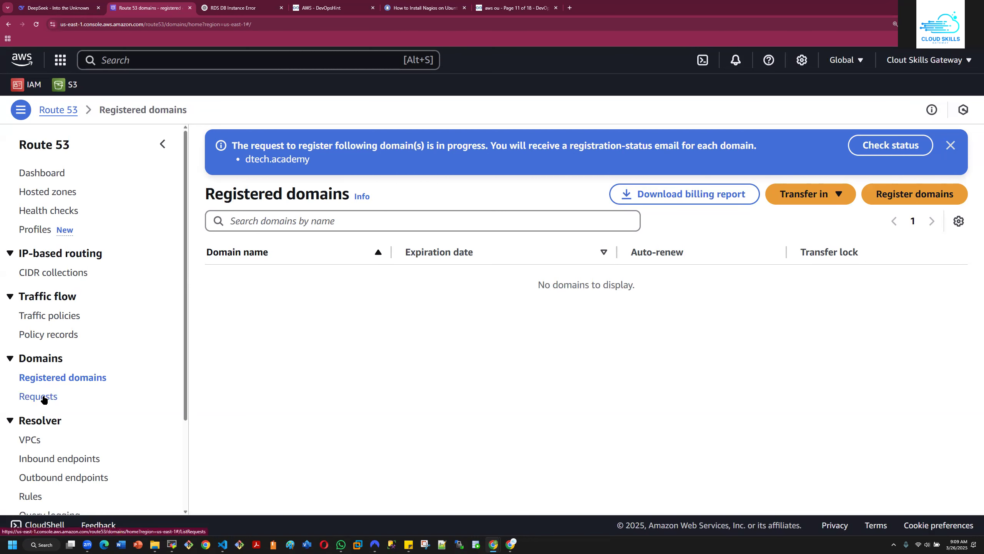
Check the status of the dtech.academy registration request and open the Amazon Registrar Sign-Up Confirmation email in Gmail
click(885, 149)
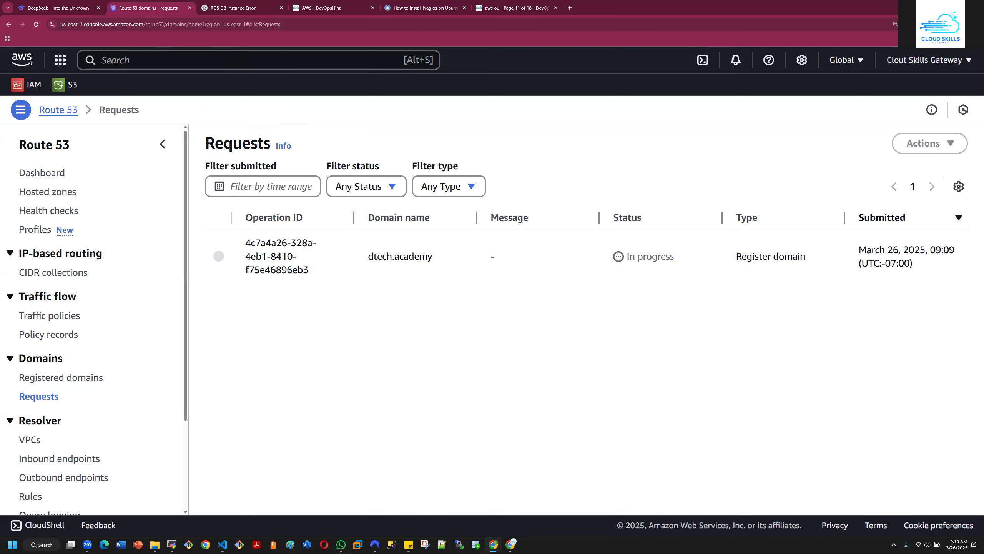
key(alt+Tab)
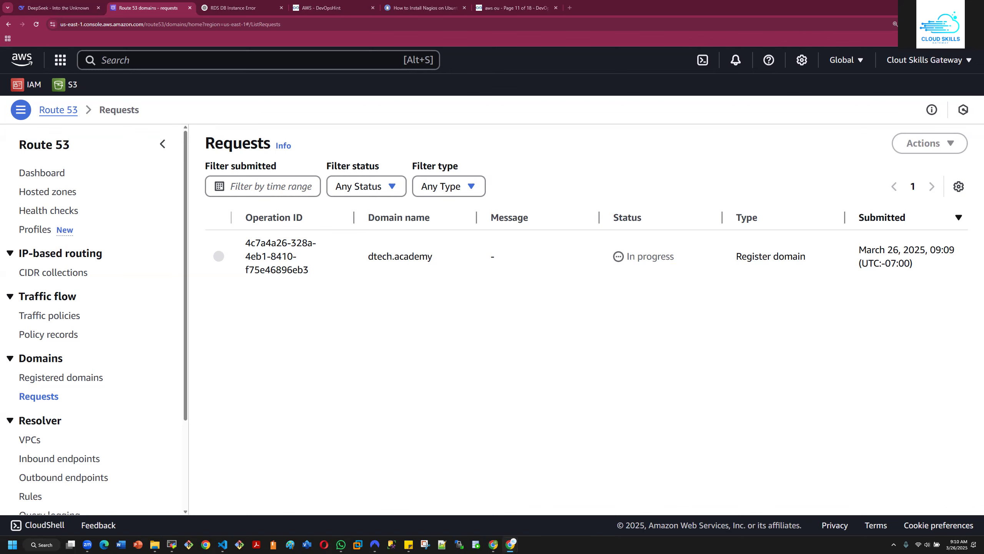
key(alt+Tab)
click(720, 156)
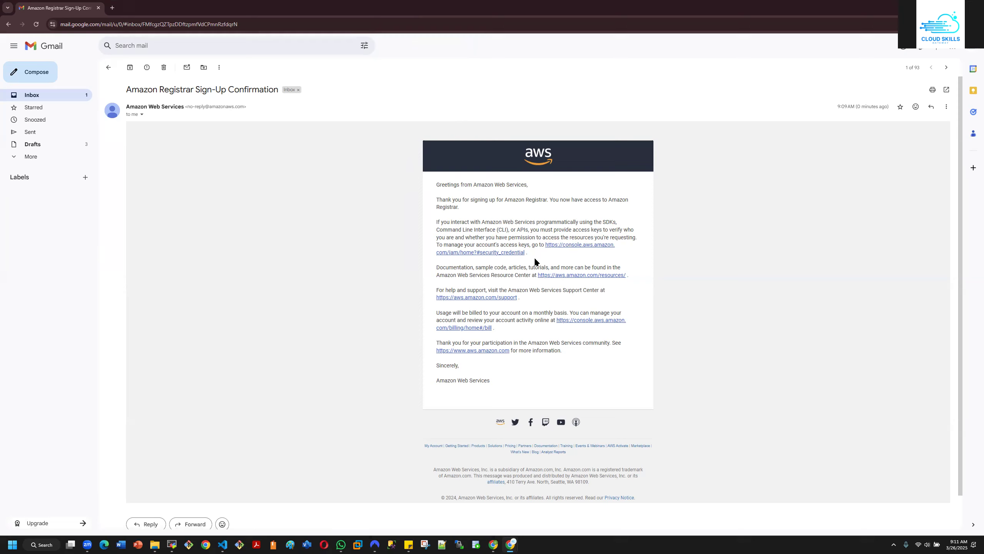
Follow the email's link for managing access keys, close the sign-in page and return to the inbox
click(569, 246)
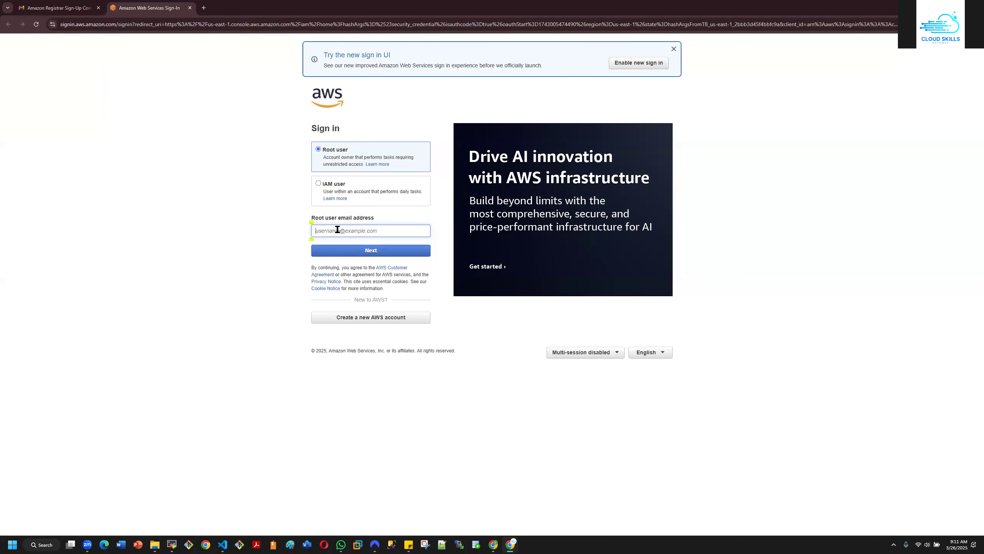
click(190, 8)
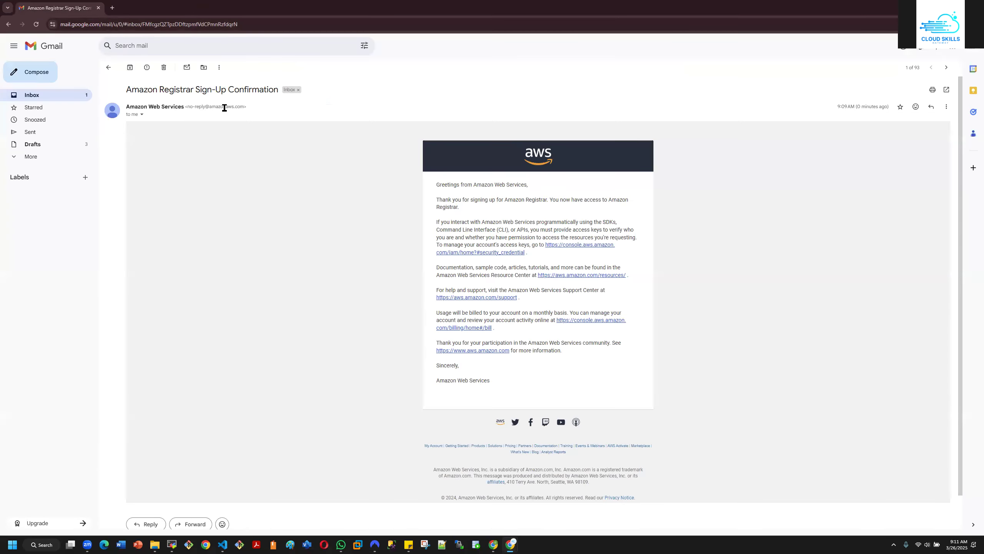
click(109, 68)
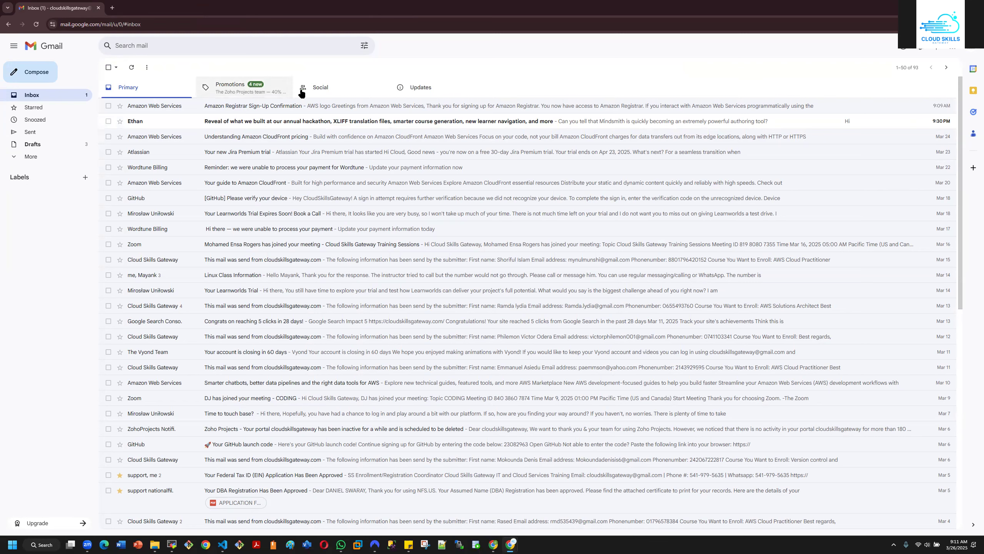
Switch back to the Route 53 requests list and reload it to check the status of the dtech.academy registration
click(939, 8)
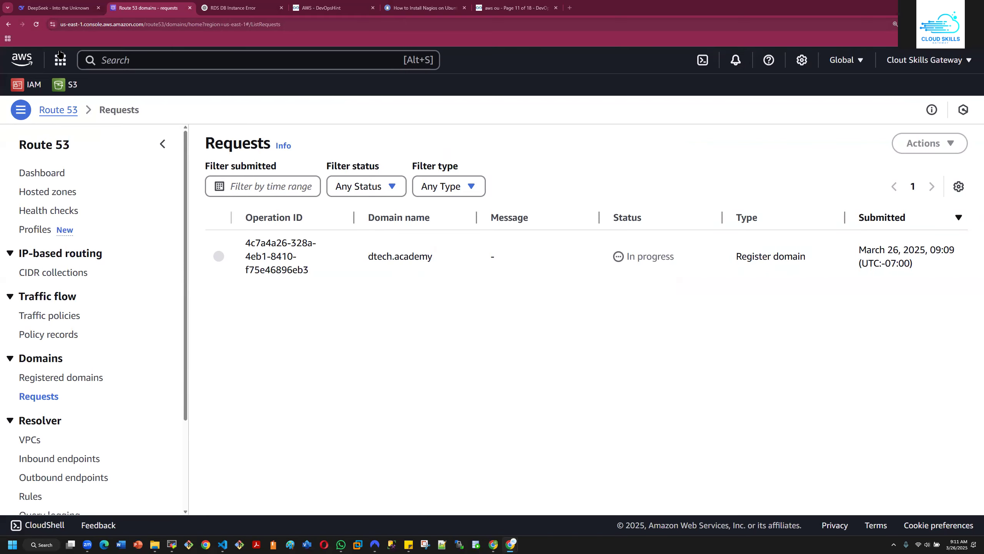
click(36, 25)
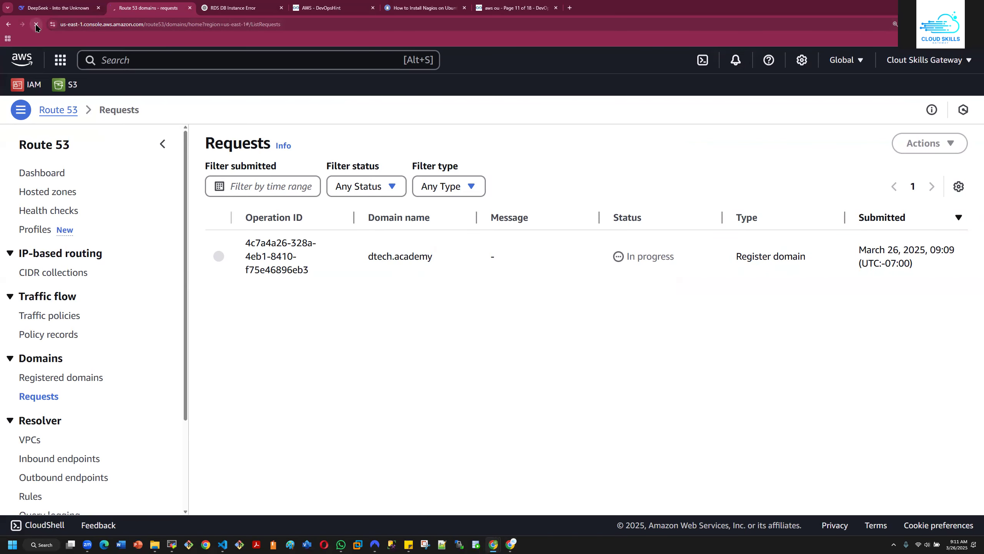
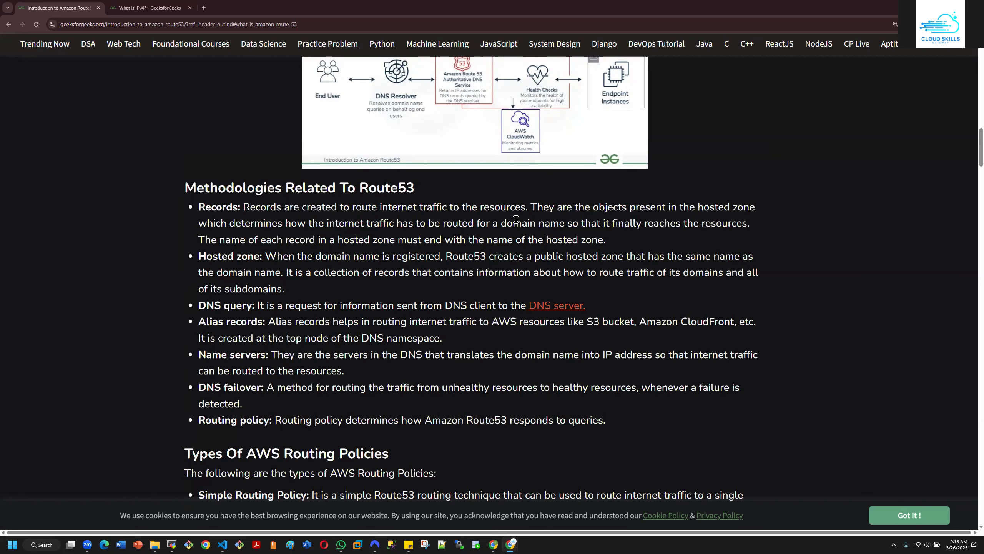
scroll(516, 219, up, 3)
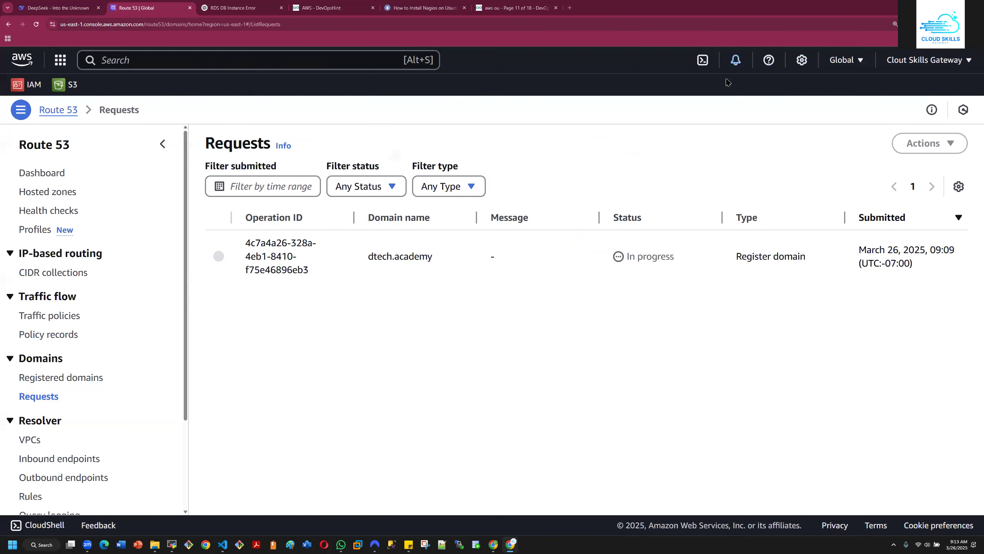
right_click(470, 329)
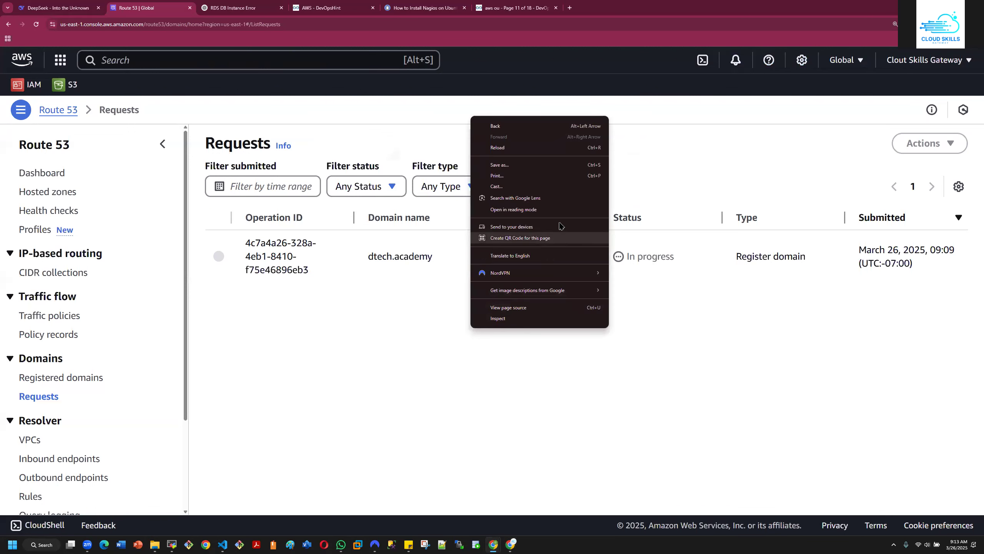
click(492, 151)
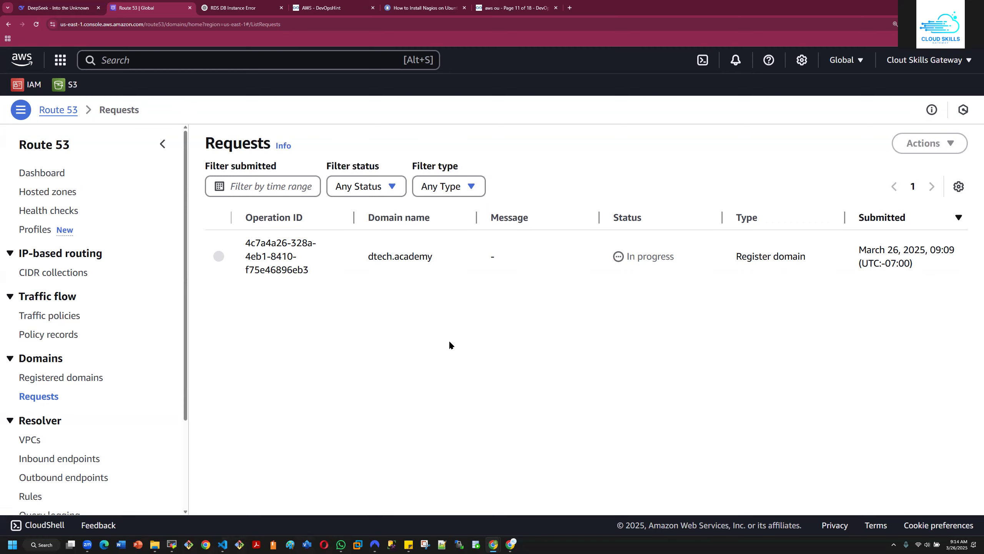
right_click(406, 363)
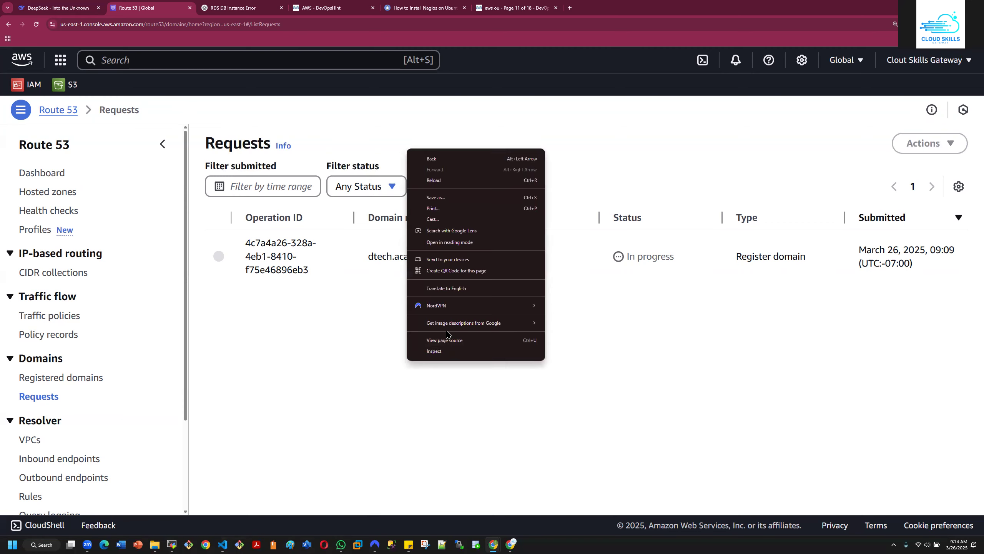
click(471, 425)
right_click(428, 338)
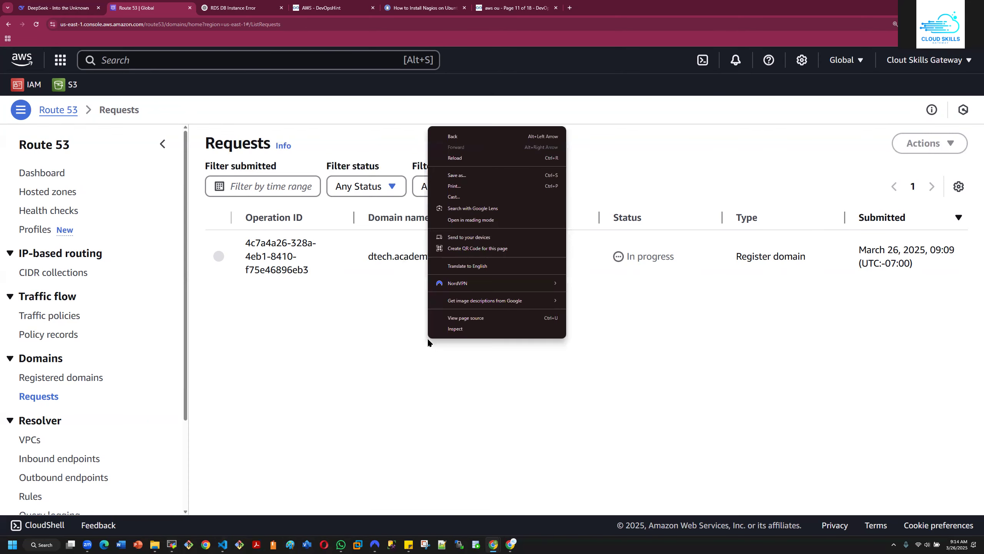
click(452, 161)
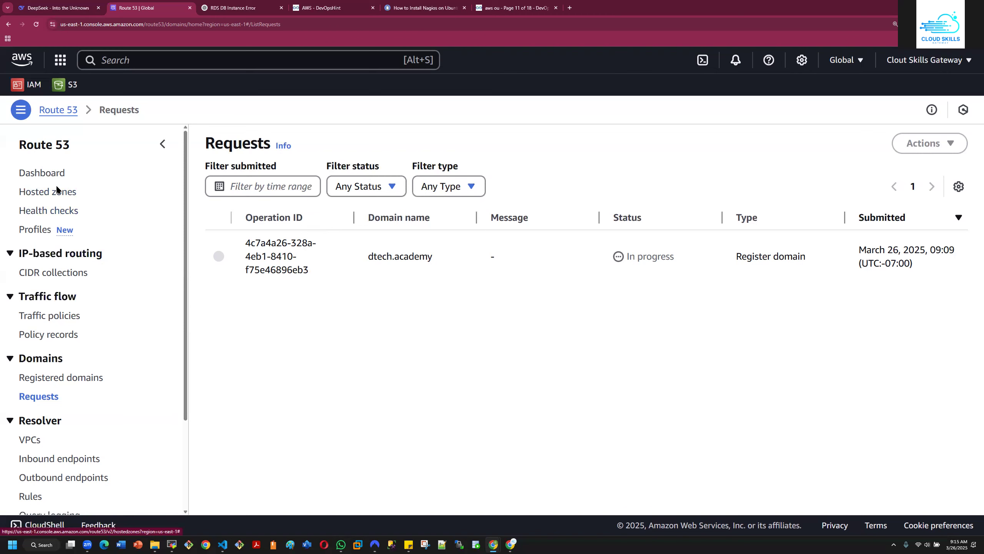
Open the dtech.academy hosted zone by way of the Route 53 dashboard and view its records
click(49, 173)
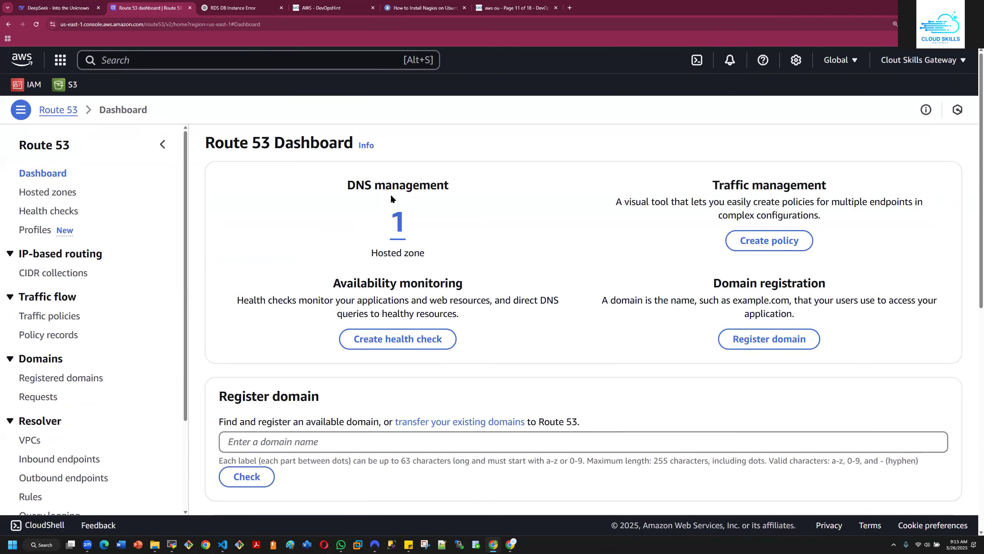
click(399, 229)
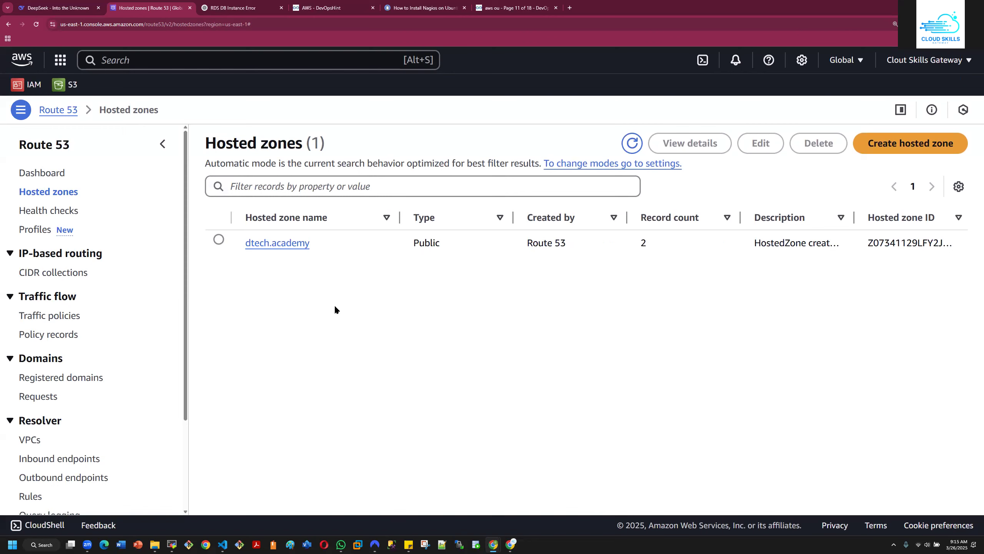
click(264, 243)
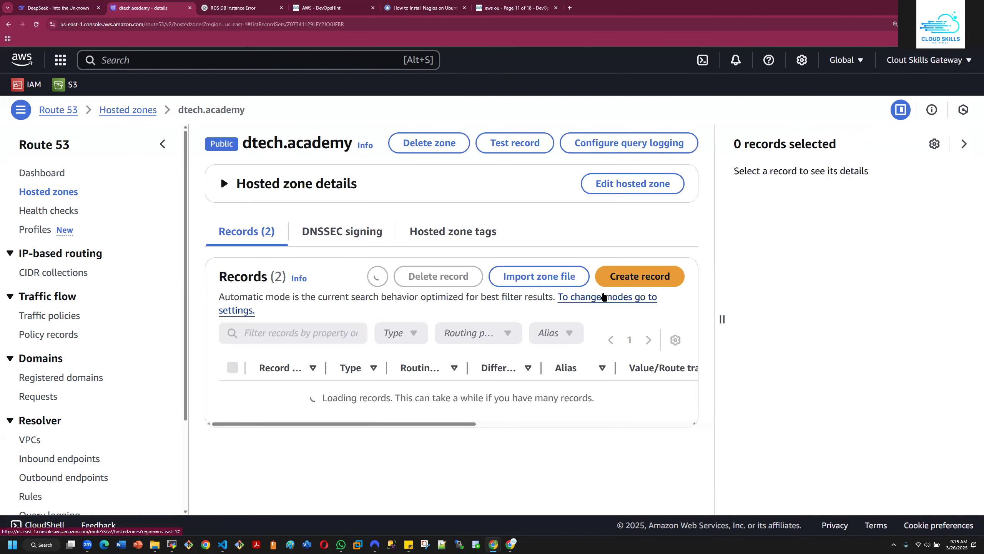
scroll(487, 393, down, 2)
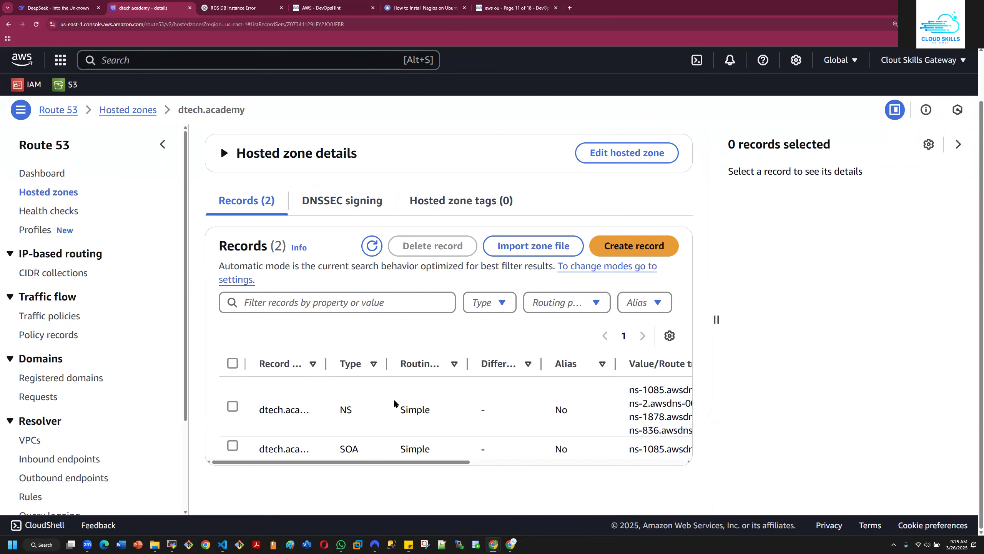
Start creating a record in the dtech.academy hosted zone and look through the quick create form
click(632, 248)
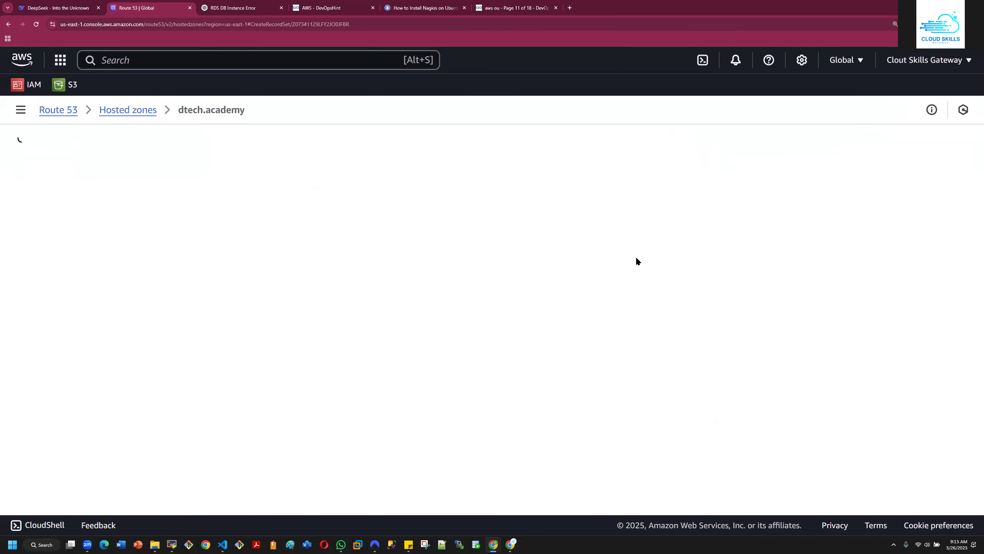
scroll(430, 310, down, 5)
scroll(439, 316, up, 5)
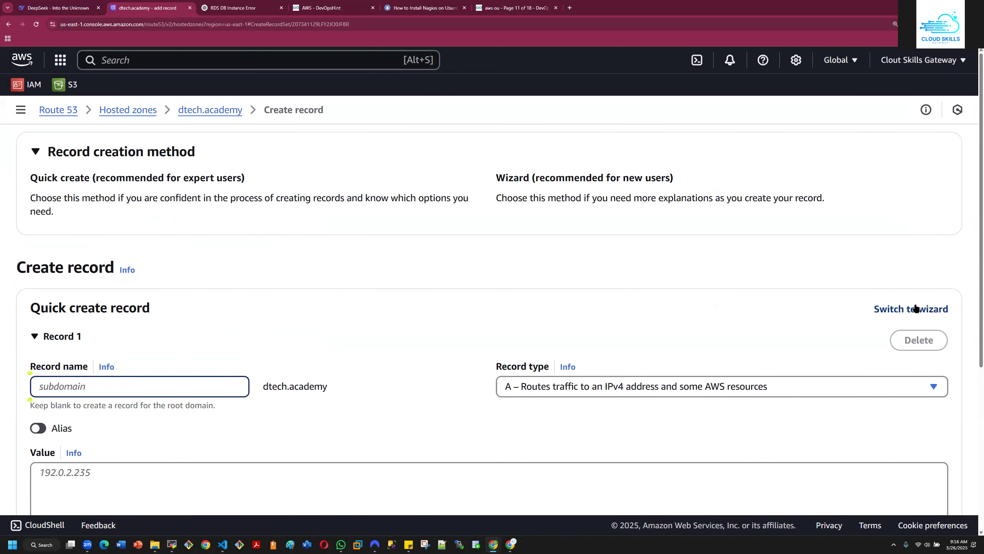
Switch the record creation for dtech.academy to the wizard and look through the available routing policies
click(905, 310)
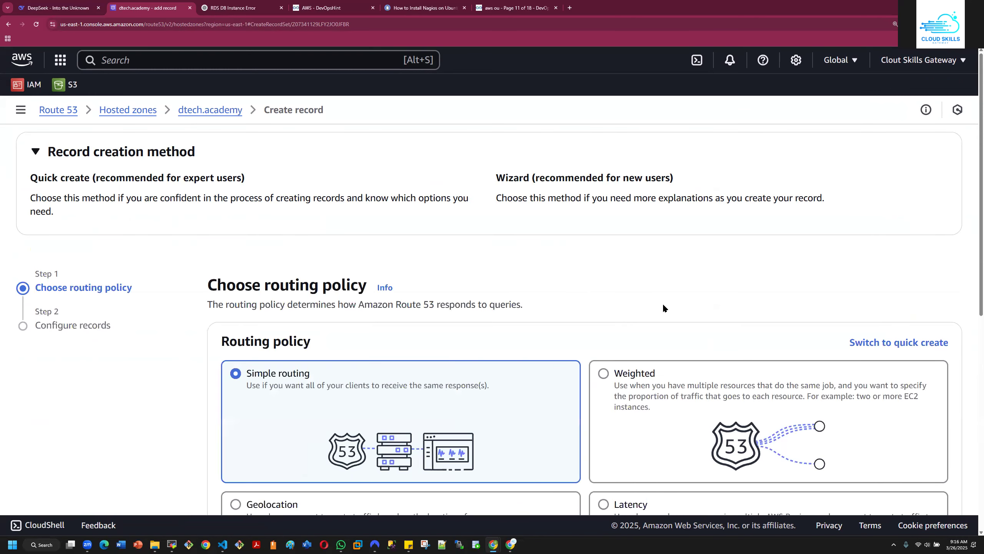
scroll(663, 308, down, 5)
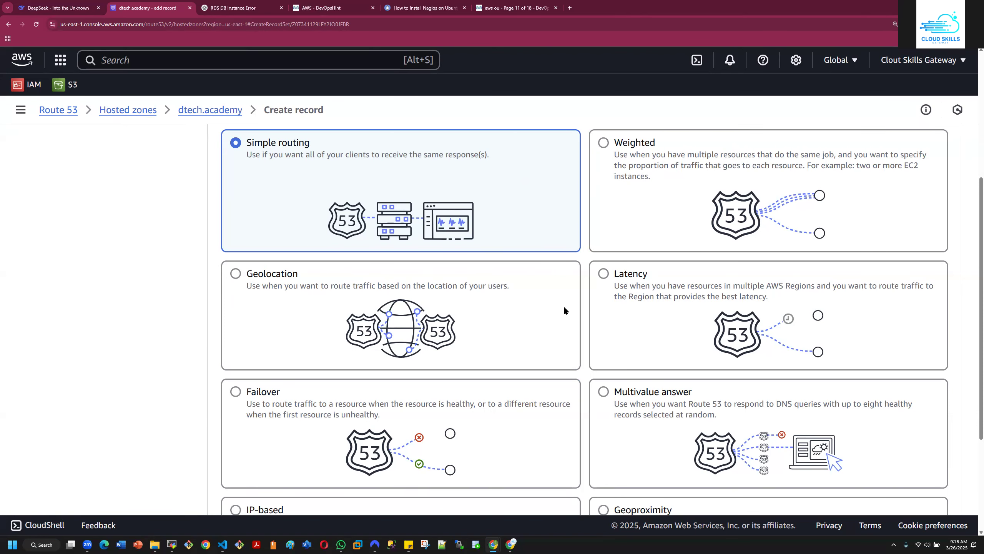
scroll(624, 295, down, 3)
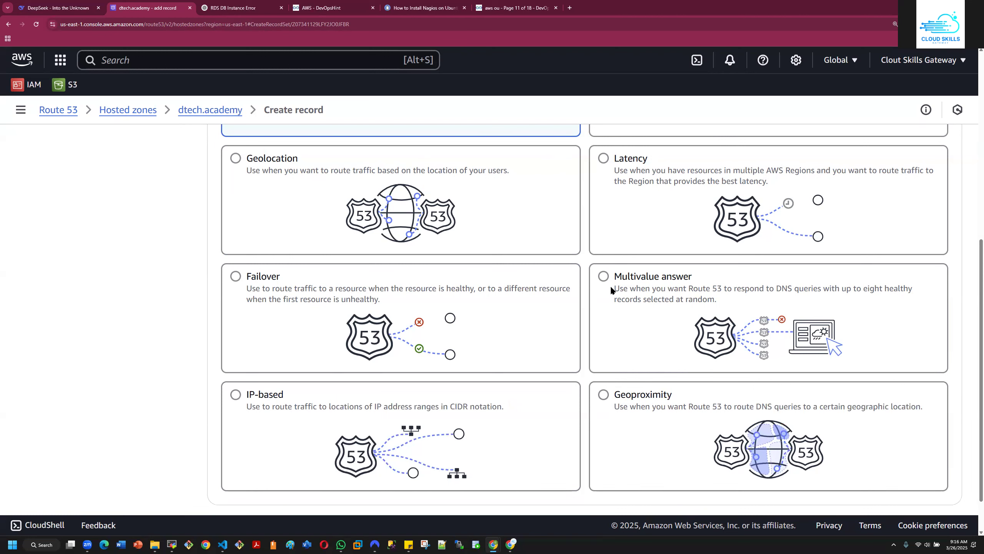
scroll(661, 301, down, 1)
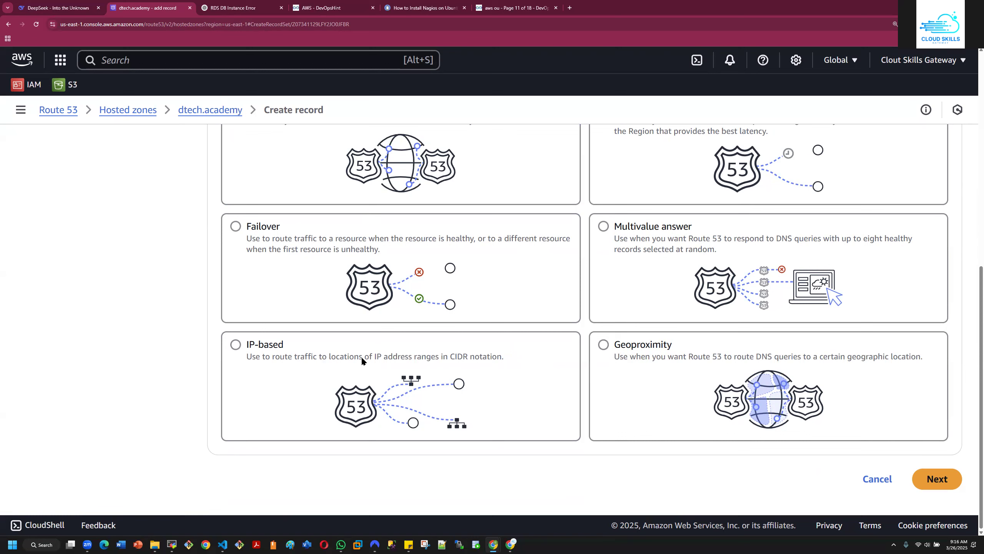
scroll(706, 354, up, 5)
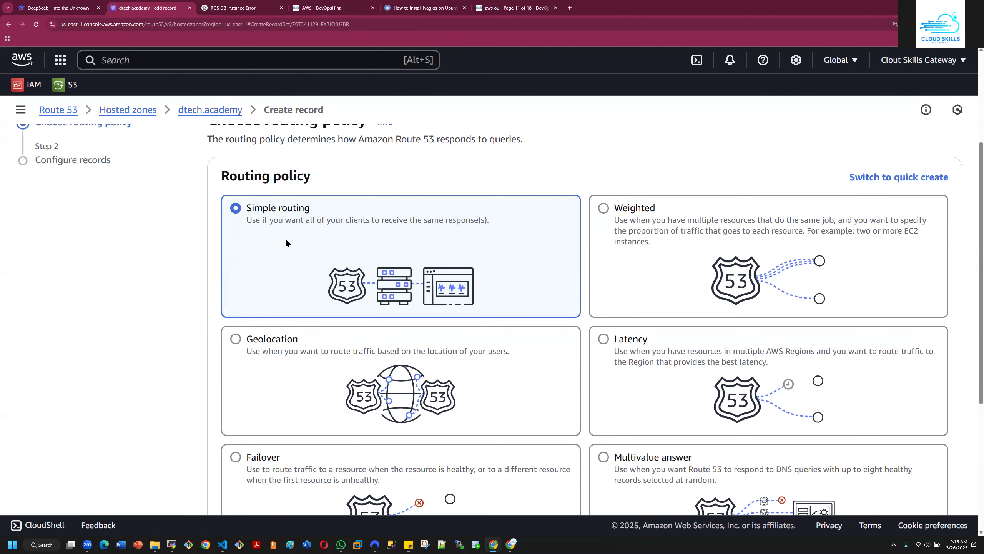
scroll(276, 254, up, 3)
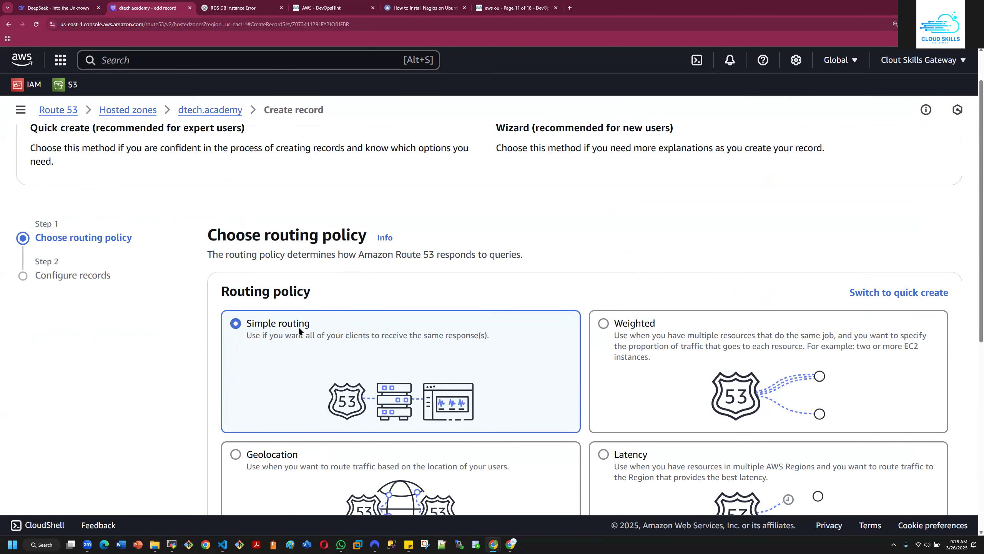
scroll(343, 318, up, 1)
scroll(438, 339, down, 8)
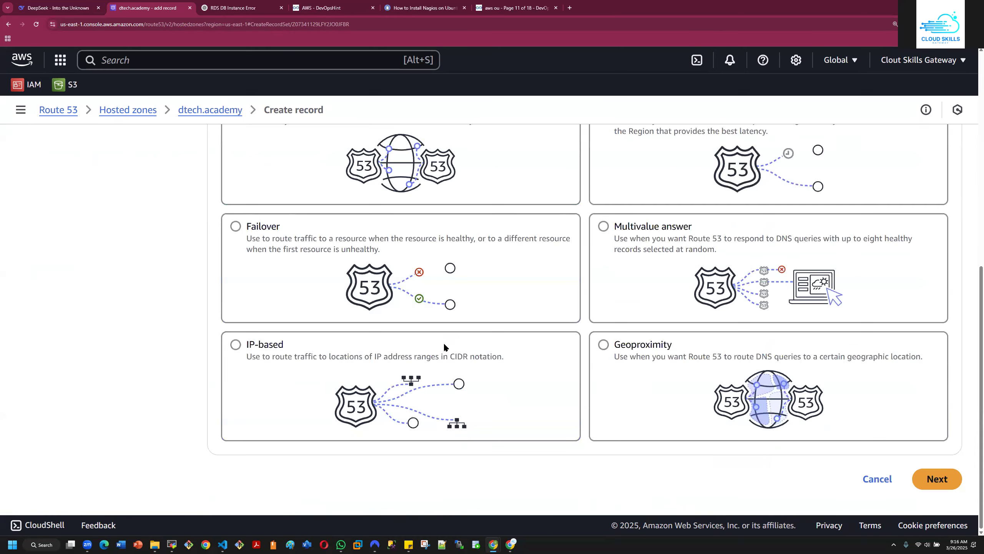
scroll(517, 341, up, 5)
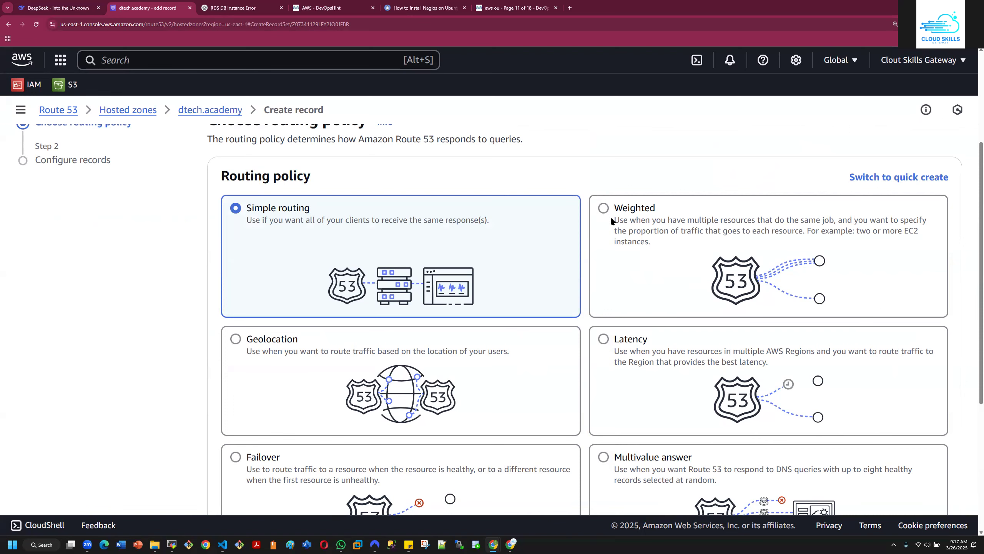
Choose the Weighted routing policy and continue to configuring the records
click(604, 206)
scroll(727, 269, down, 5)
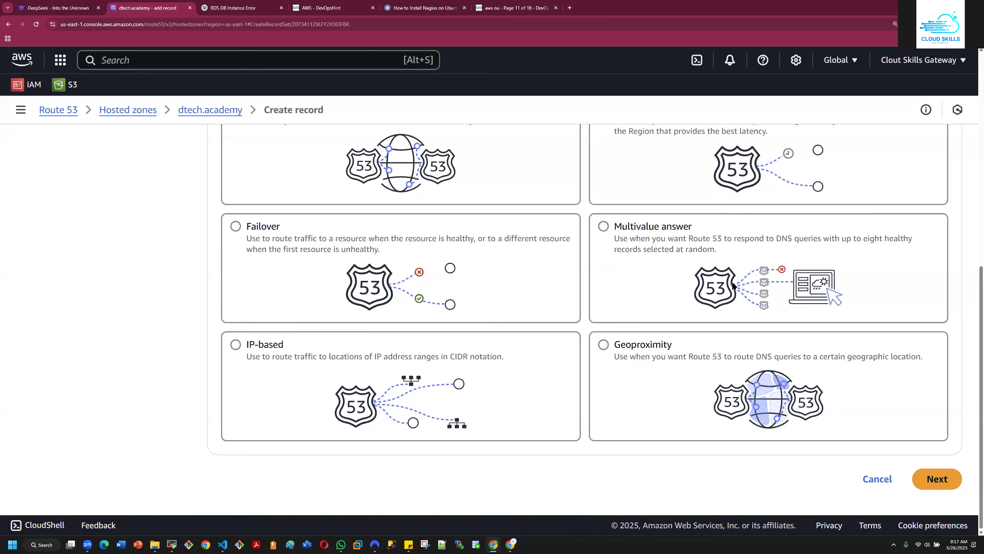
click(935, 474)
Enter www as the record name for the dtech.academy subdomain
scroll(538, 300, down, 5)
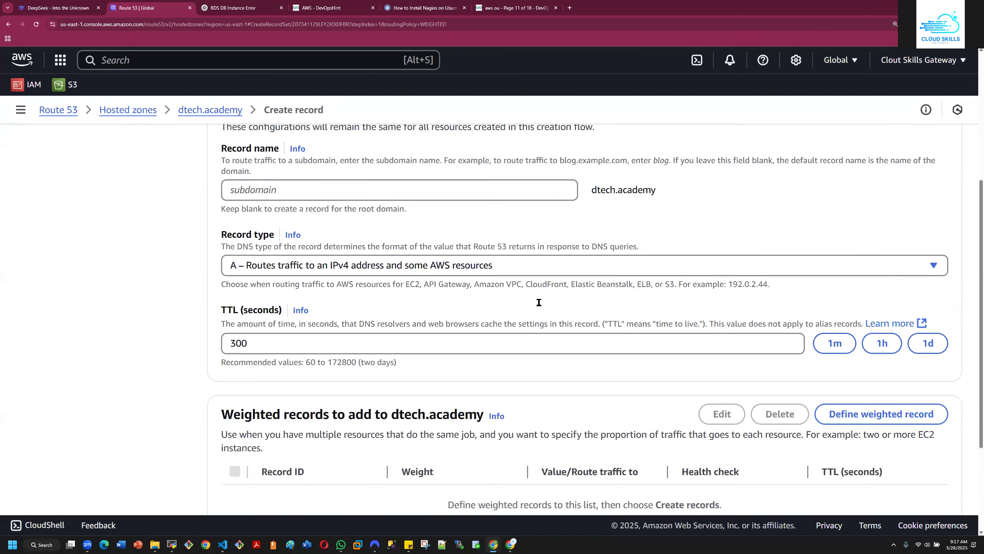
scroll(442, 309, up, 3)
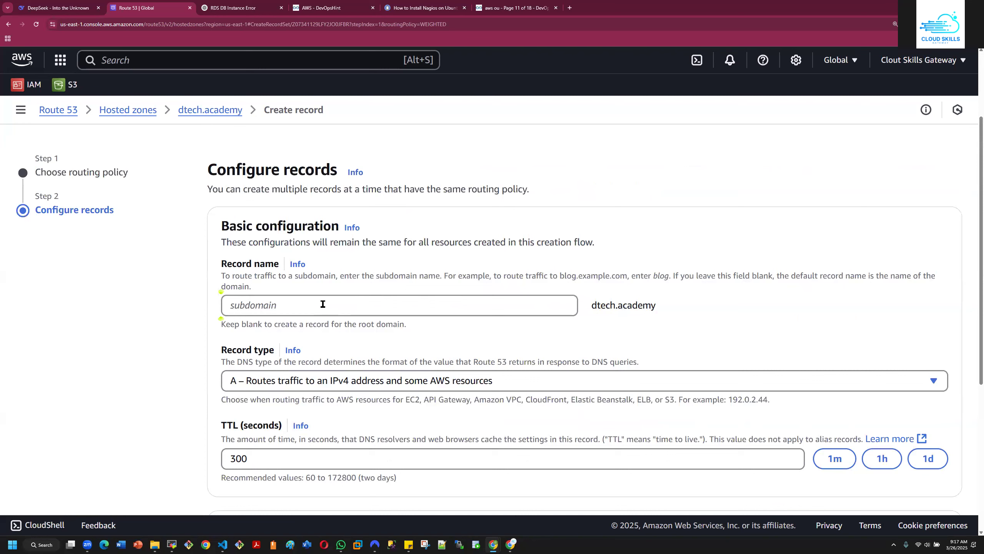
click(309, 304)
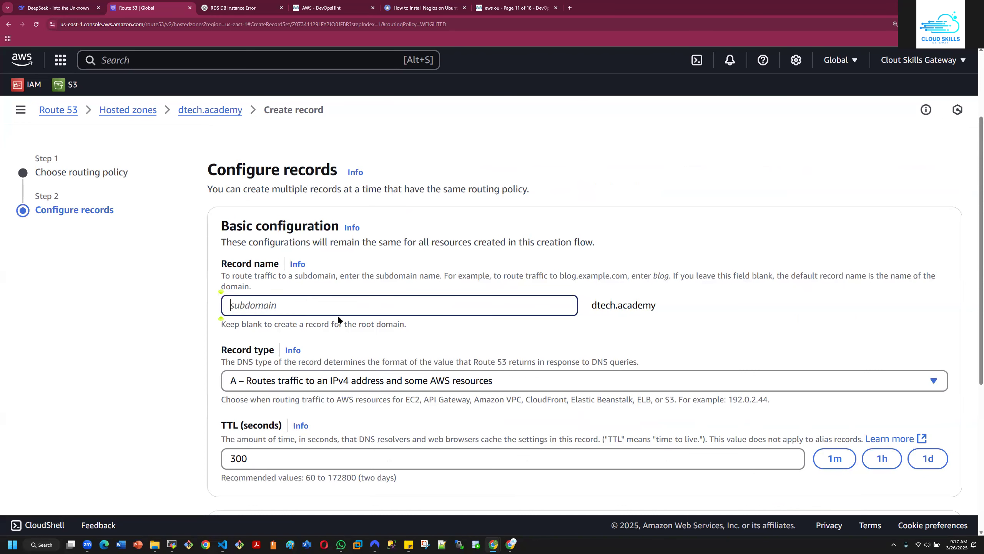
text(www)
click(569, 329)
scroll(555, 324, down, 3)
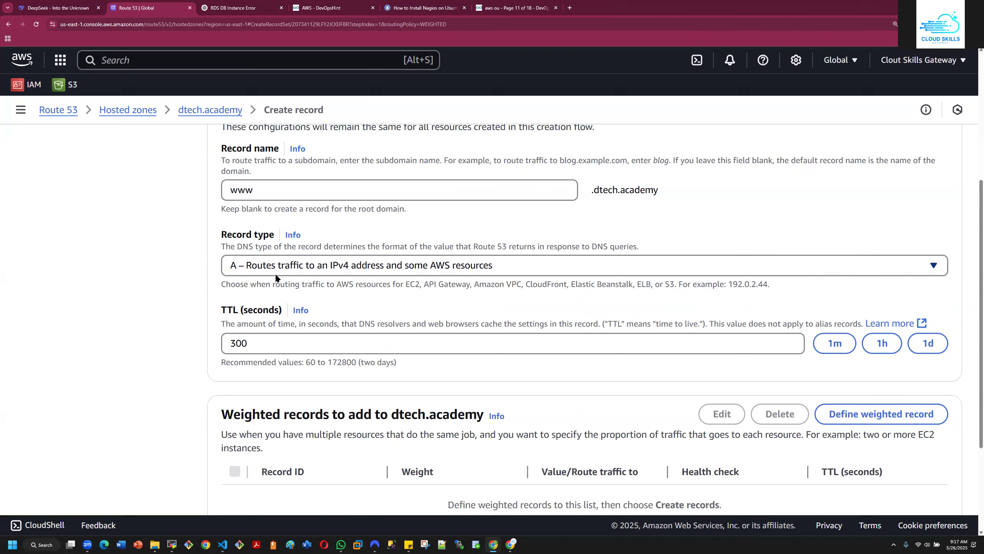
Look through the available DNS record types and keep A – Routes traffic to an IPv4 address and some AWS resources
click(252, 272)
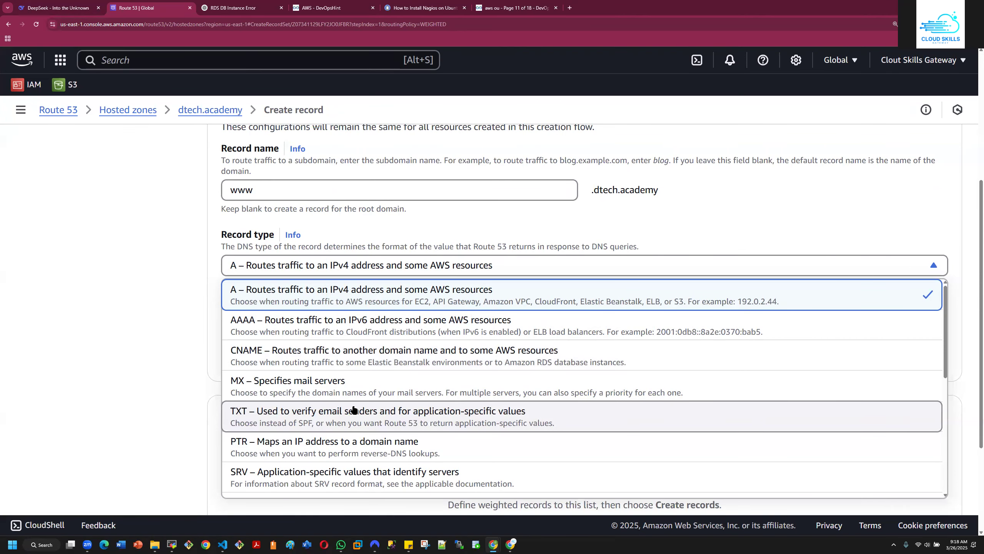
scroll(341, 413, down, 3)
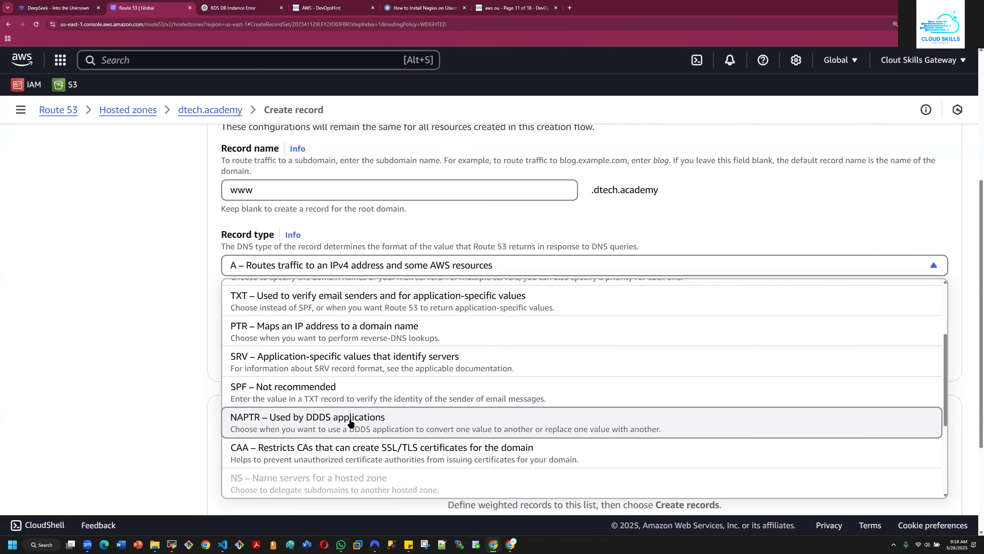
scroll(349, 414, up, 3)
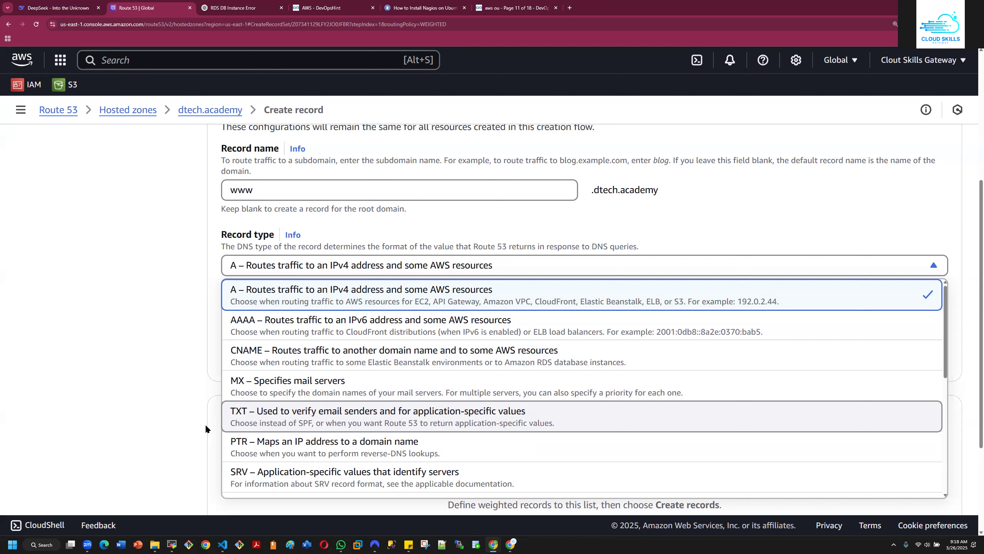
scroll(294, 442, down, 3)
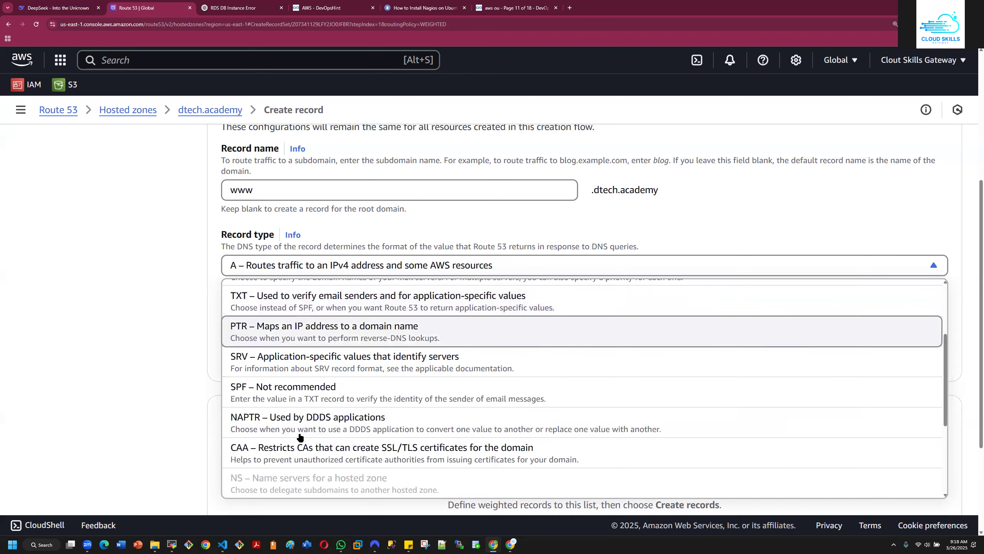
scroll(303, 442, down, 4)
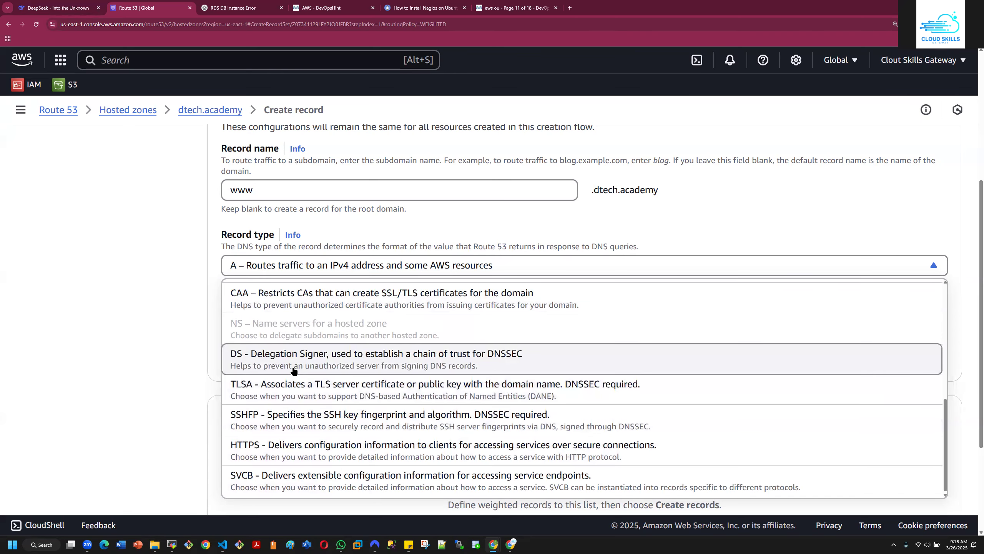
scroll(349, 387, up, 7)
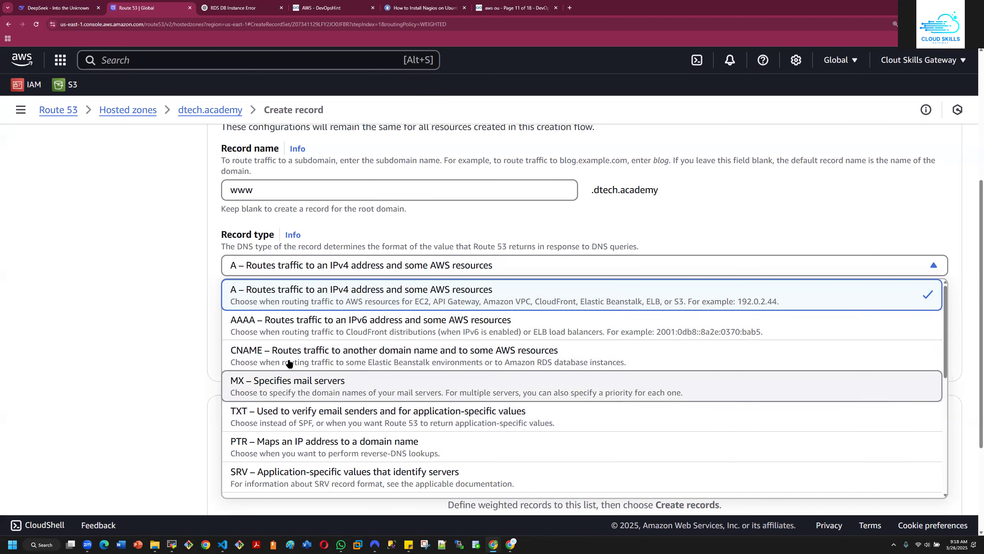
click(184, 270)
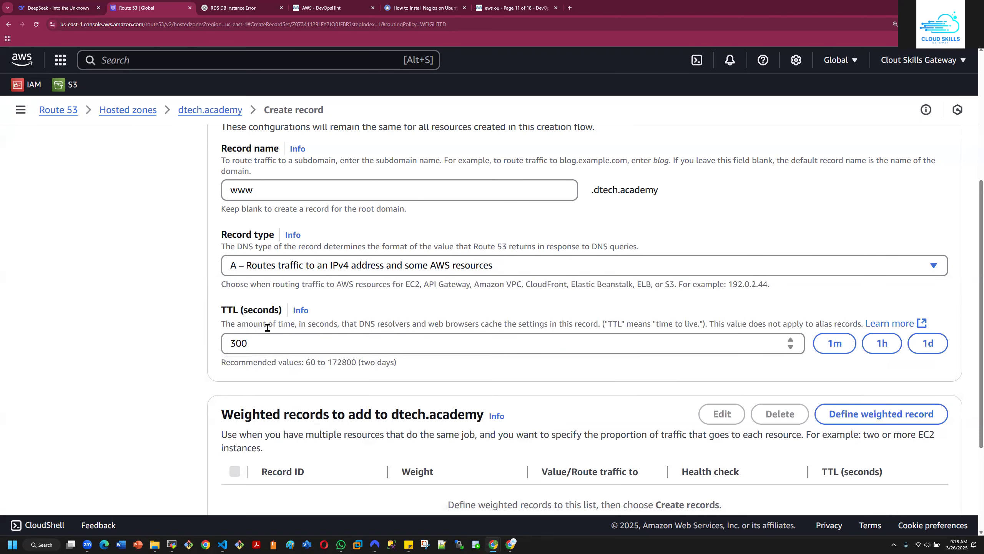
Review the record's TTL value and the domain suffix that follows the www record name
drag(251, 341, 217, 342)
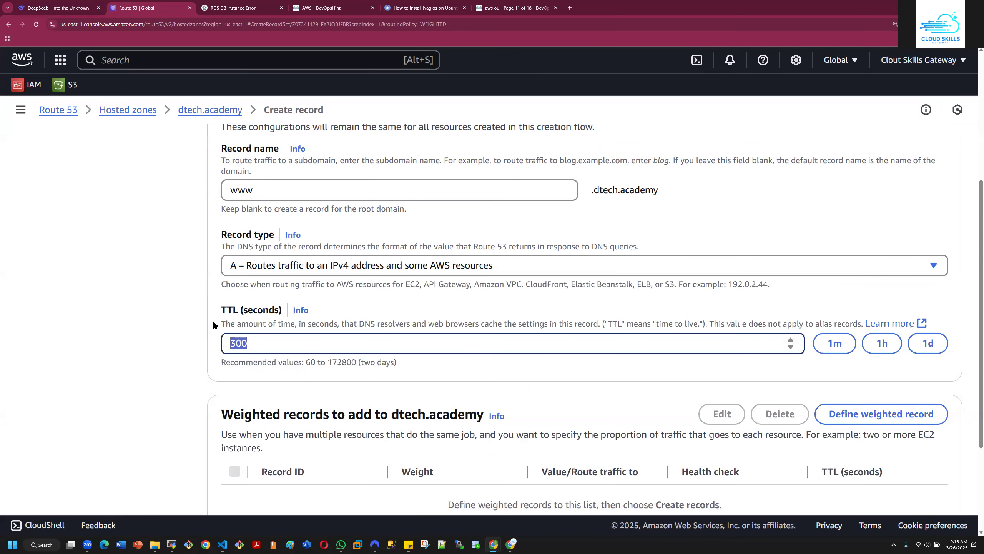
click(255, 344)
scroll(389, 271, up, 5)
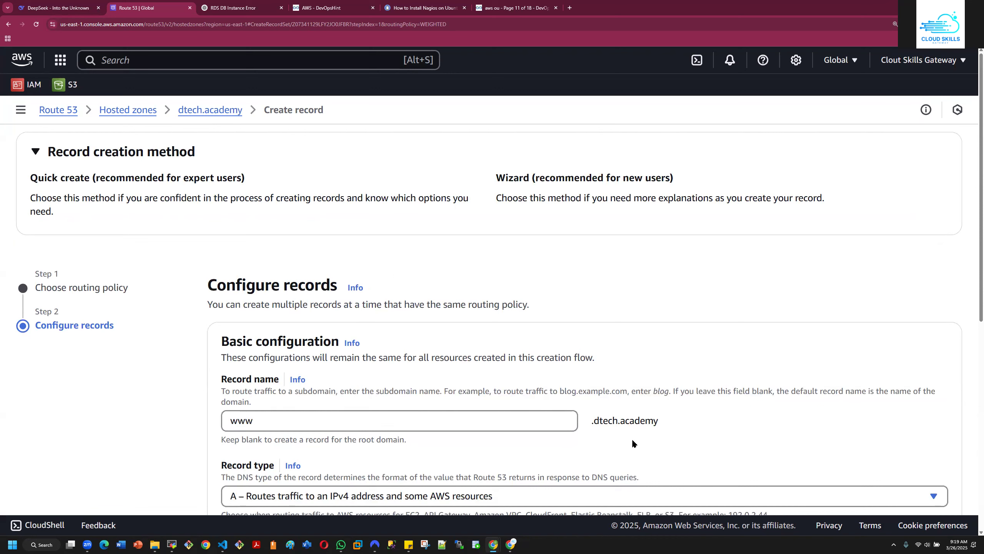
scroll(655, 428, down, 3)
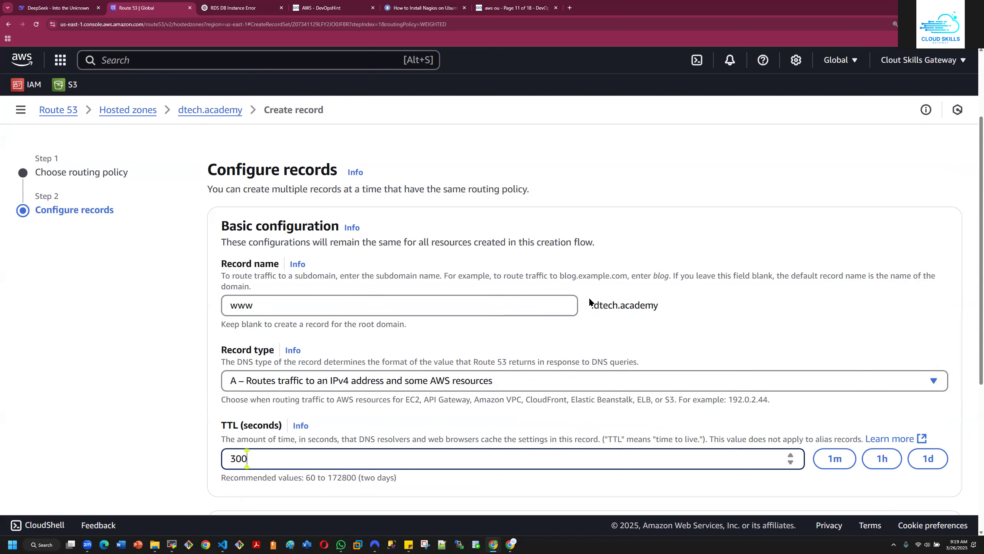
drag(591, 305, 666, 311)
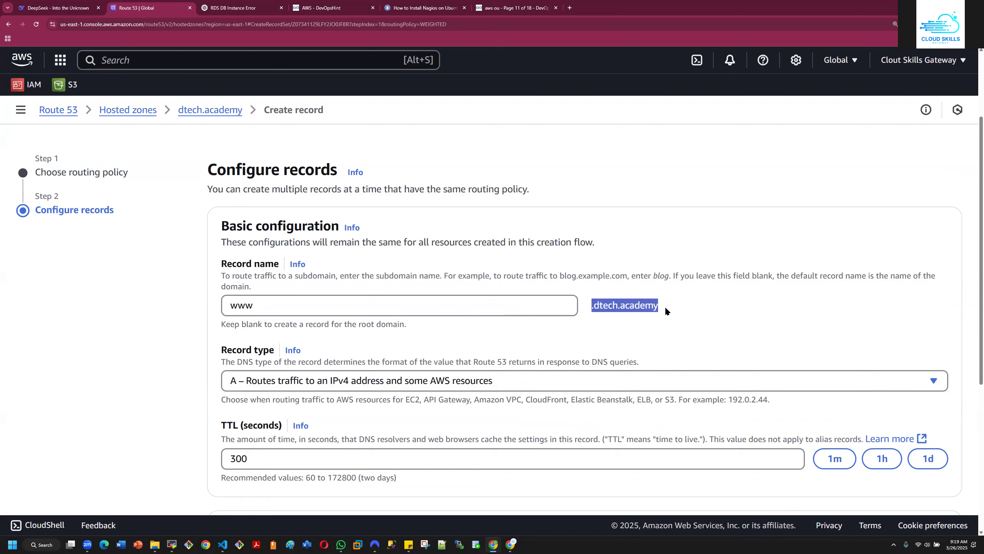
click(589, 330)
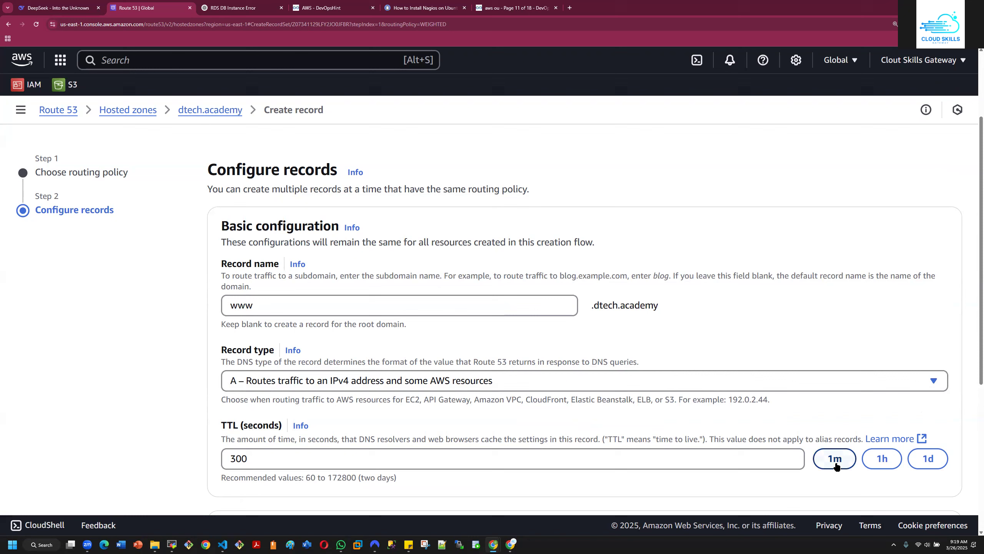
Try the TTL presets of one hour and one day, and set the record's TTL to 60 seconds
click(821, 463)
click(876, 460)
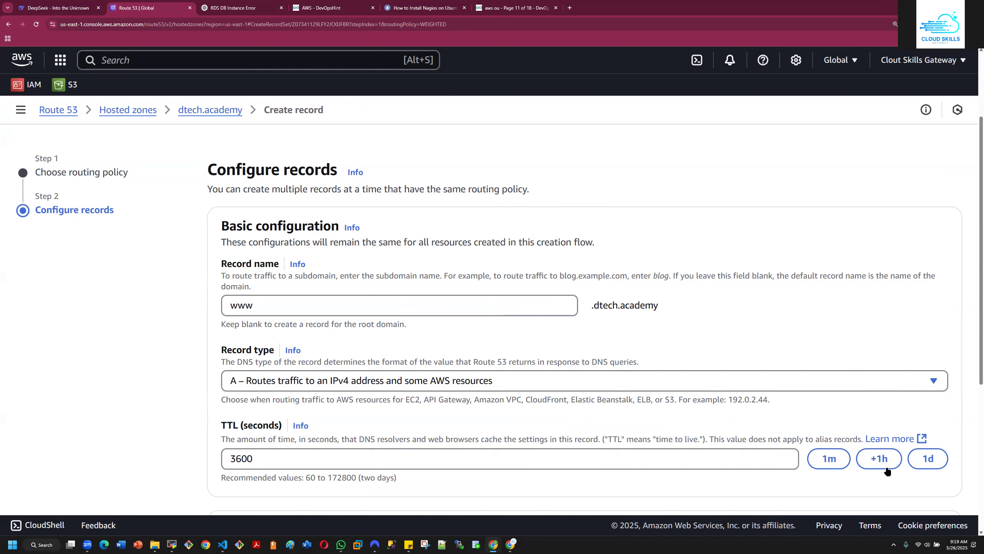
click(928, 462)
click(838, 460)
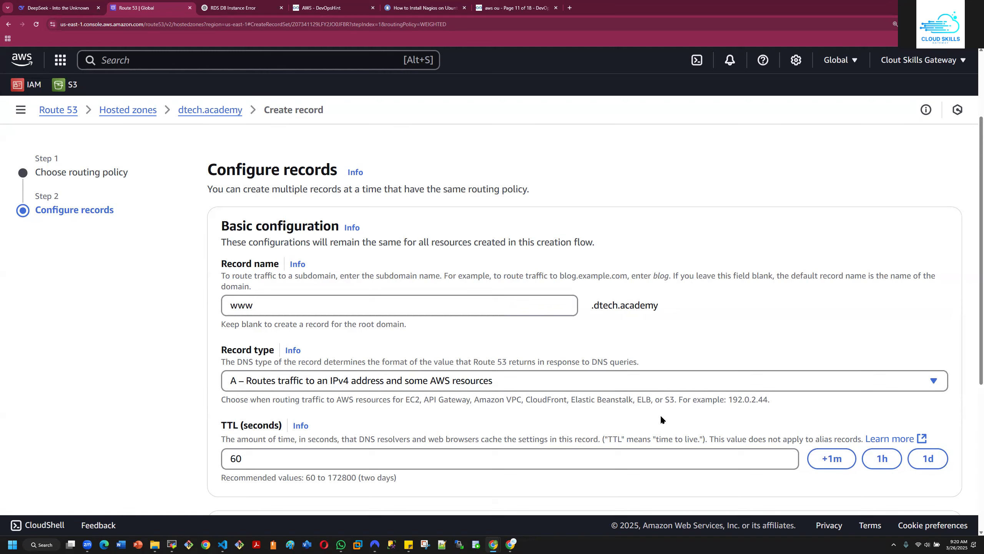
Open the help on TTL (time to live) and read through its explanation
click(300, 426)
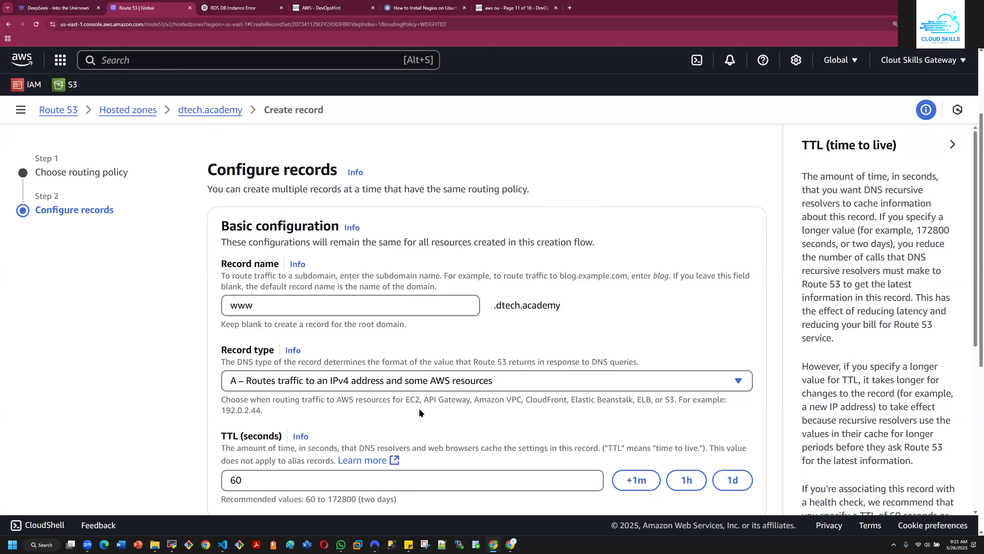
scroll(420, 412, down, 3)
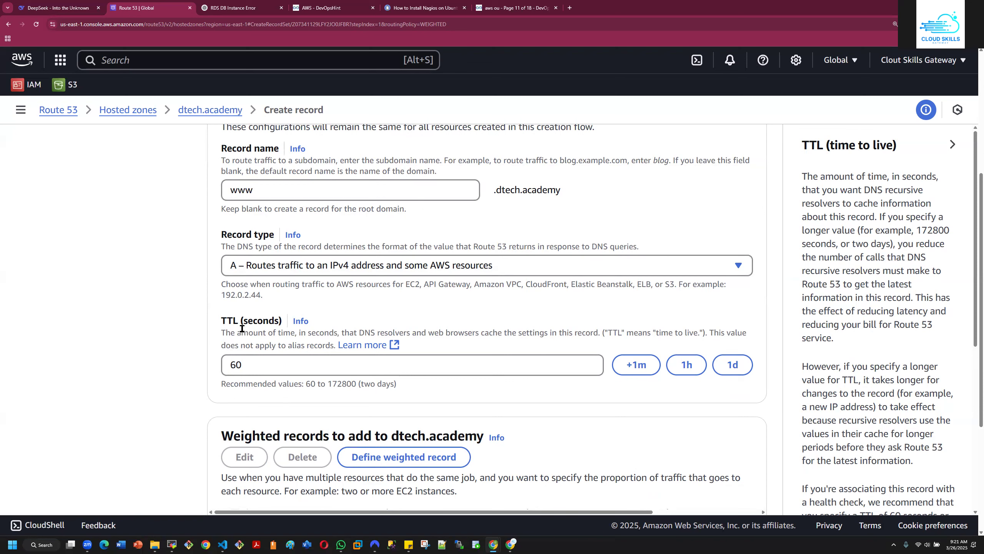
drag(238, 322, 218, 317)
scroll(857, 316, down, 10)
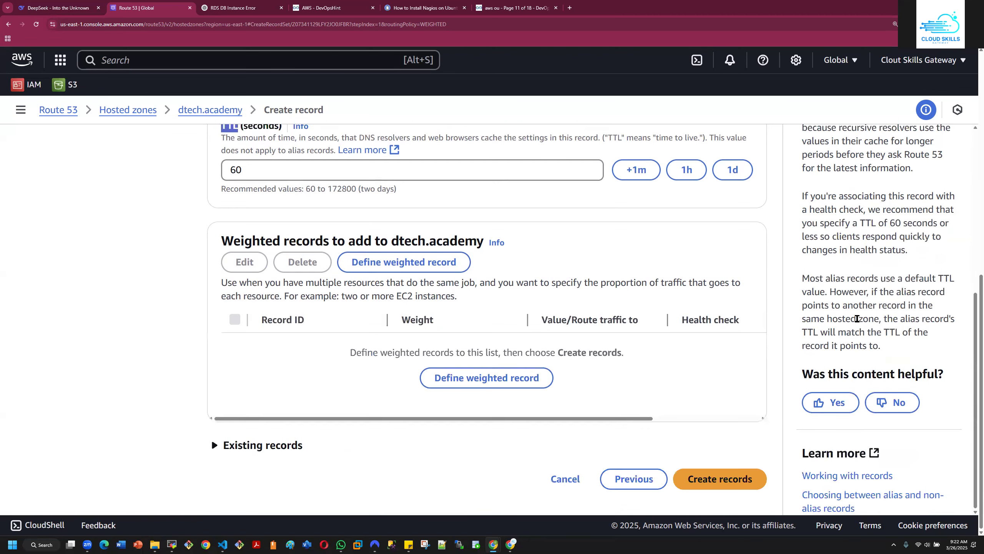
scroll(856, 320, up, 8)
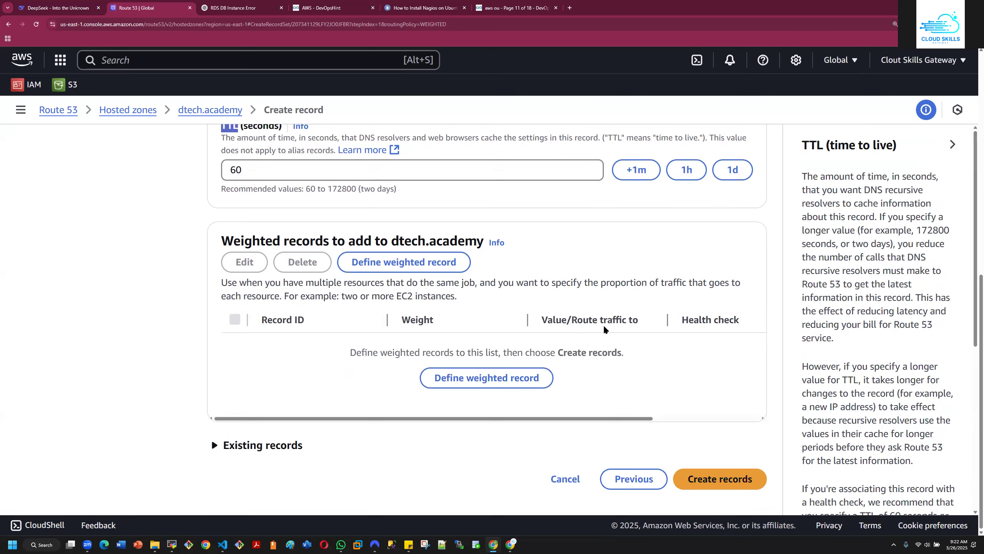
scroll(604, 327, up, 6)
scroll(374, 298, down, 5)
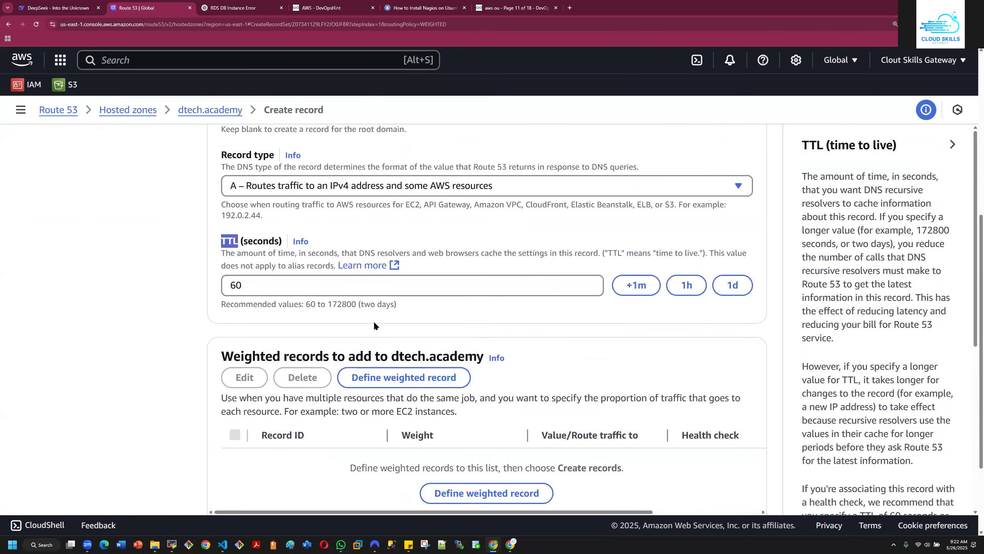
scroll(303, 315, down, 3)
scroll(262, 313, up, 3)
scroll(306, 313, up, 3)
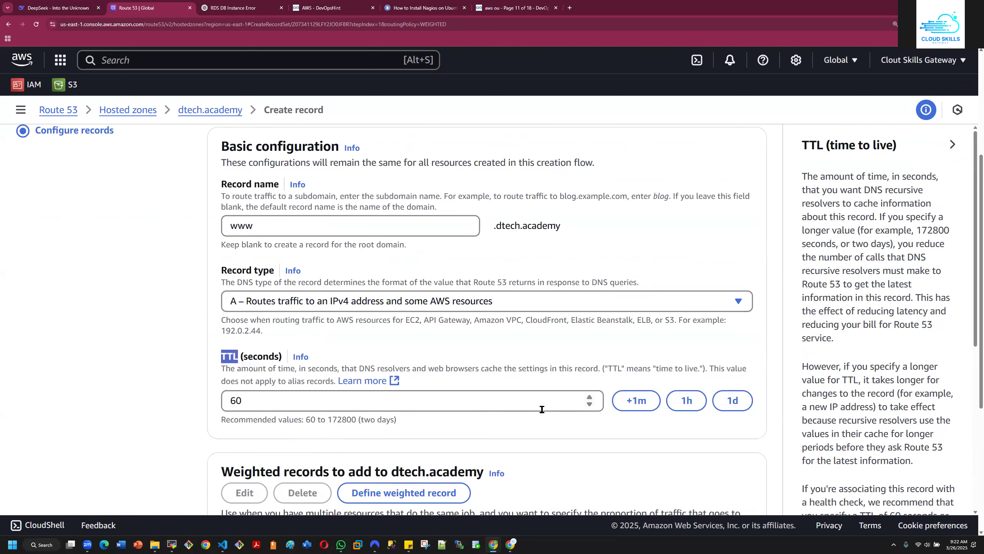
scroll(298, 426, down, 6)
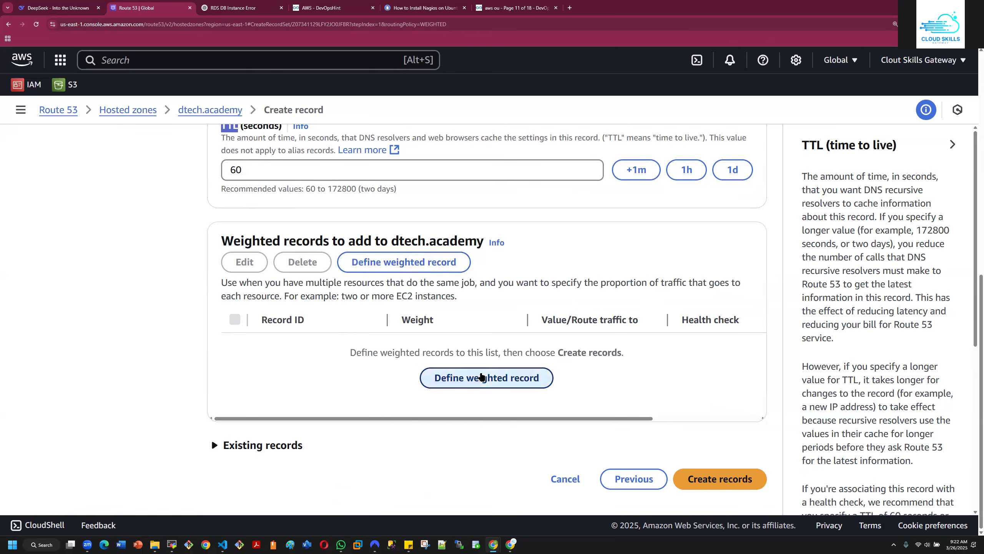
click(481, 376)
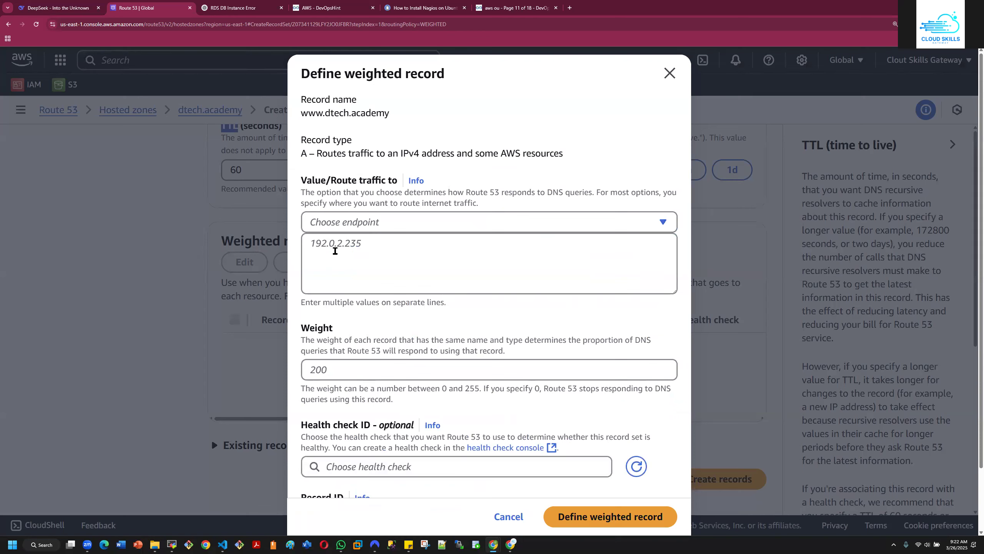
click(451, 226)
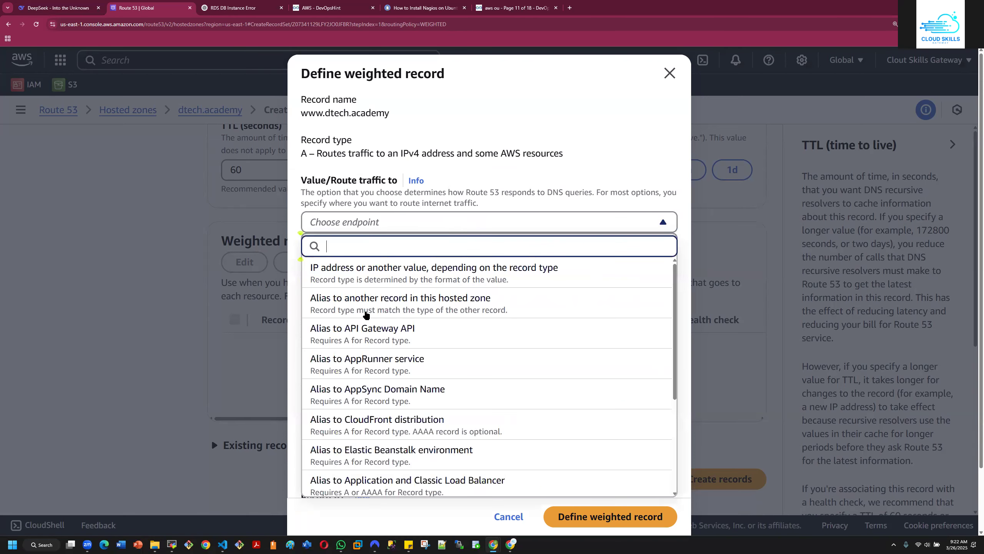
scroll(407, 417, down, 3)
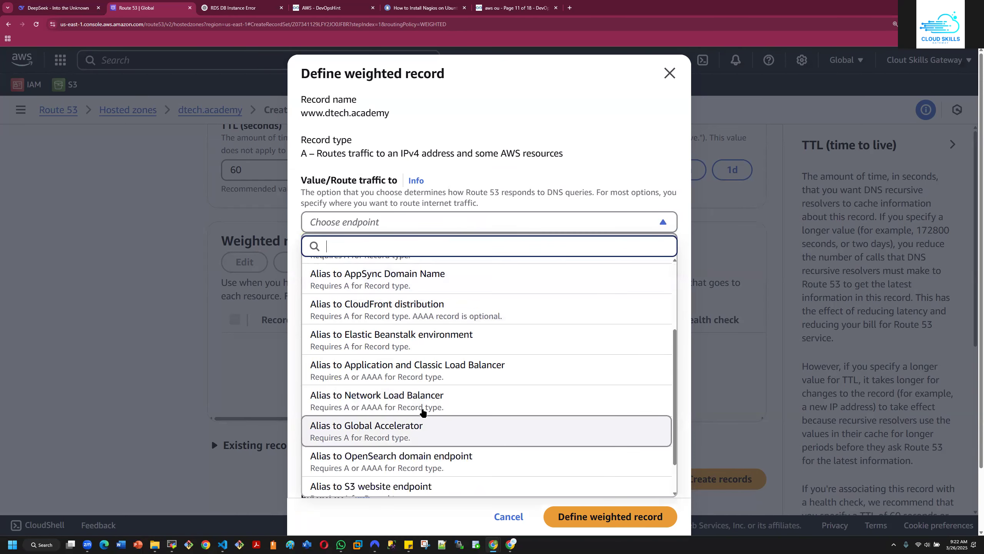
scroll(354, 438, down, 1)
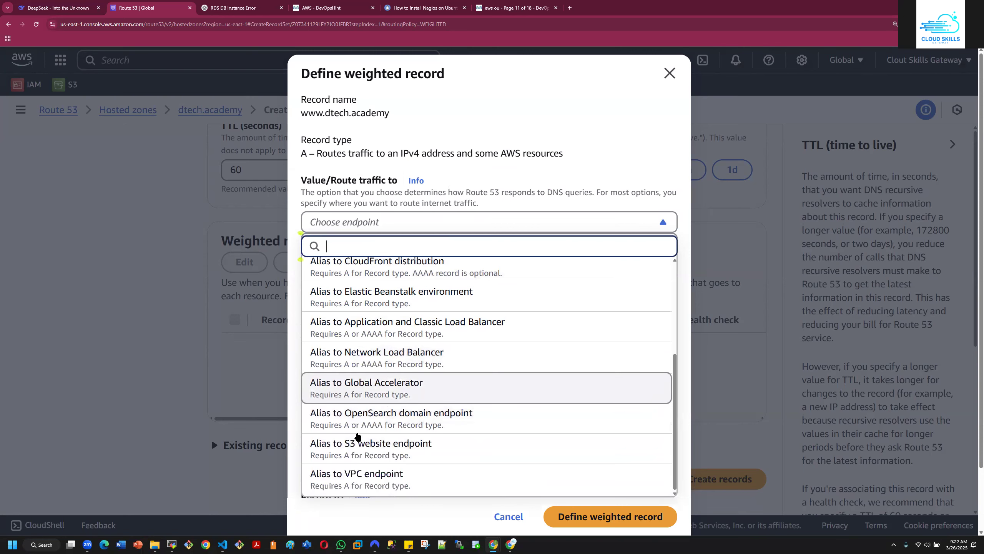
scroll(357, 434, up, 5)
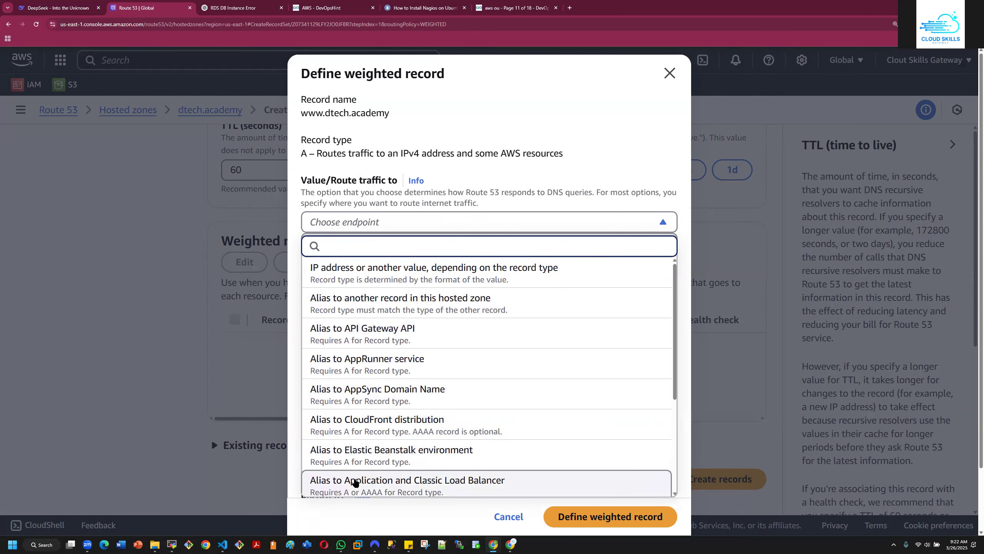
Route the weighted record to Alias to Application and Classic Load Balancer in Asia Pacific (Hong Kong) and check the load balancer choices
click(356, 482)
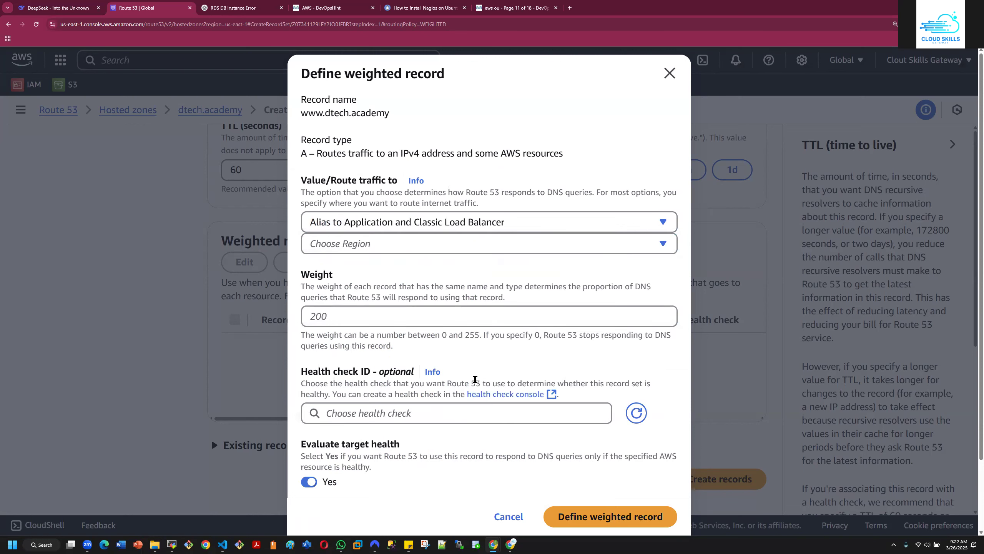
click(422, 245)
click(362, 326)
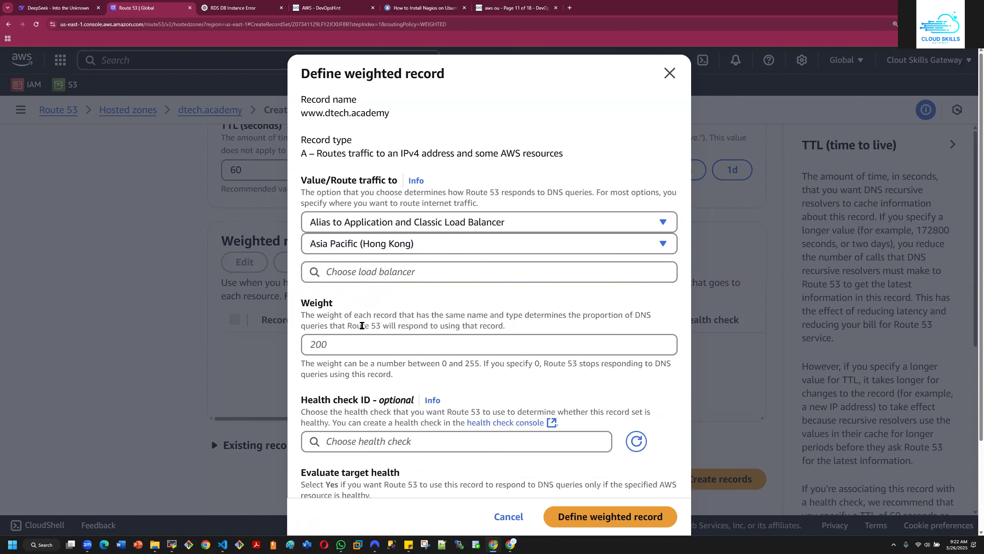
click(369, 271)
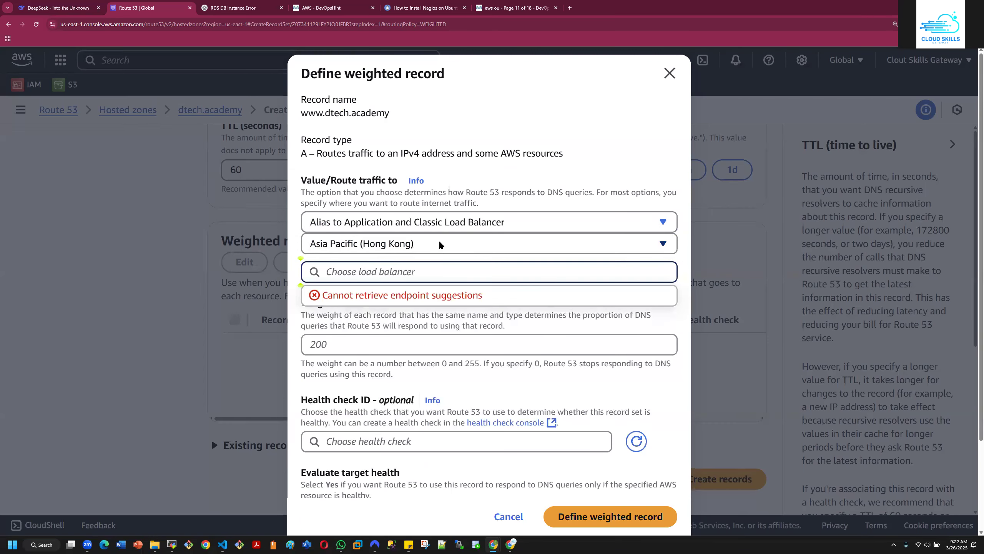
Change the weighted record's endpoint to IP address or another value, depending on the record type
click(441, 222)
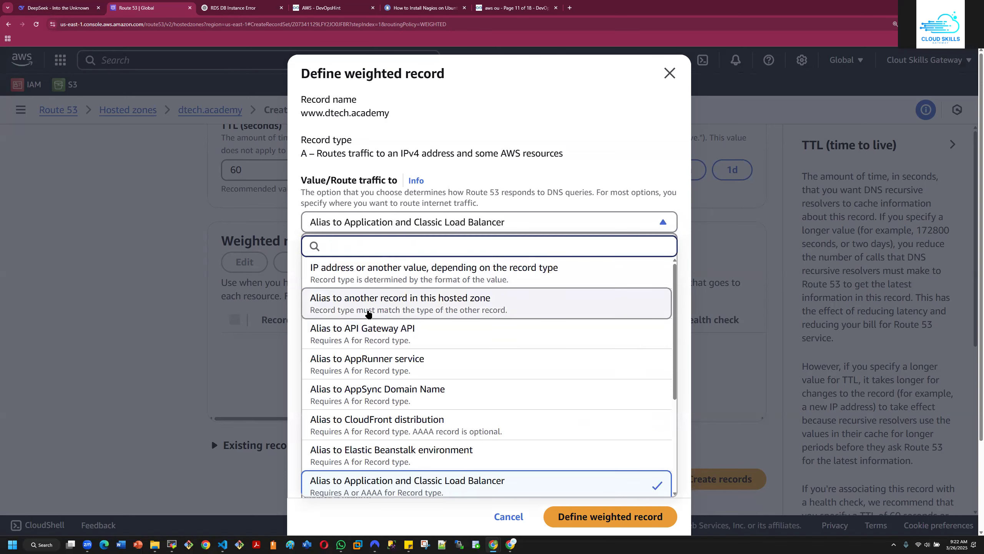
click(366, 283)
click(345, 249)
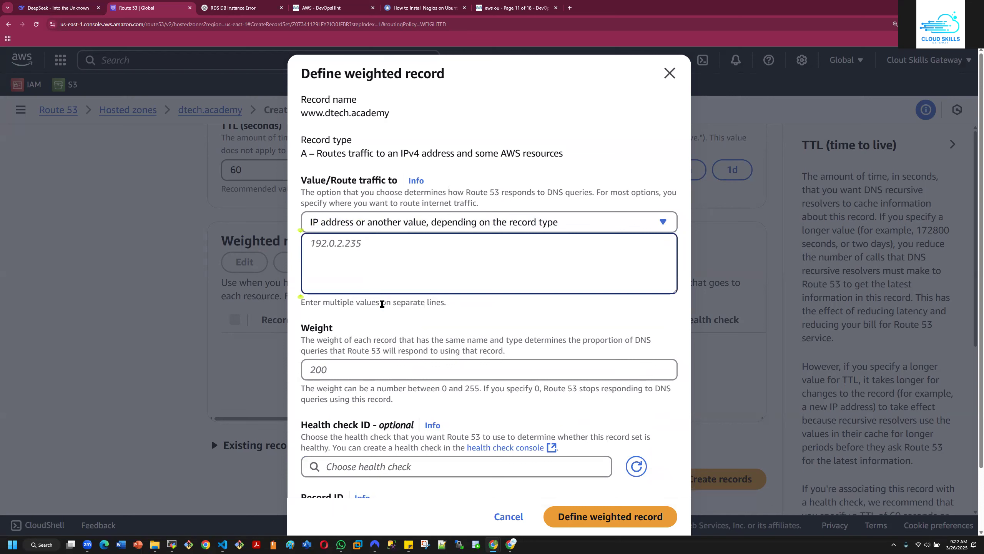
Set the weighted record's weight to 60
scroll(401, 326, down, 2)
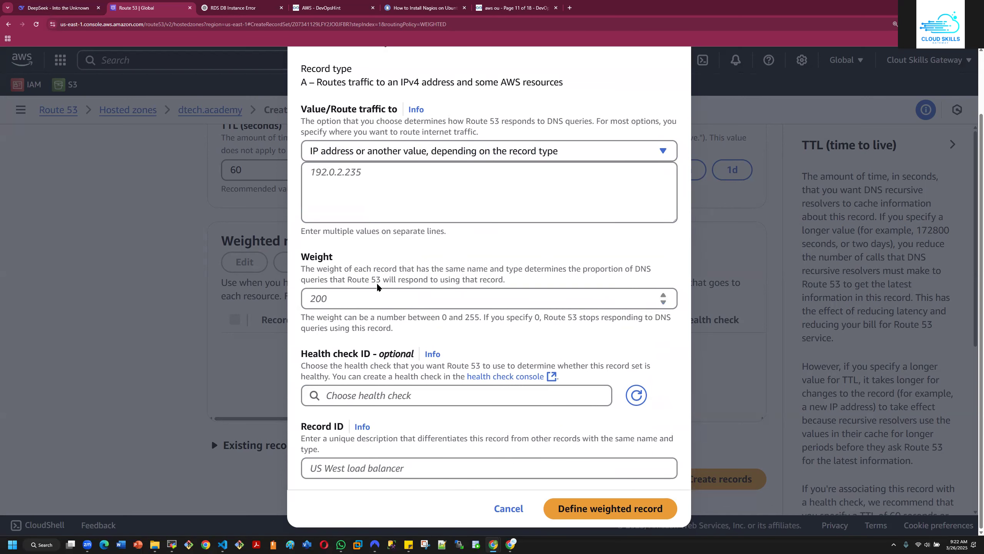
click(664, 296)
click(663, 296)
click(663, 295)
click(663, 296)
key(BackSpace)
key(BackSpace)
text(60)
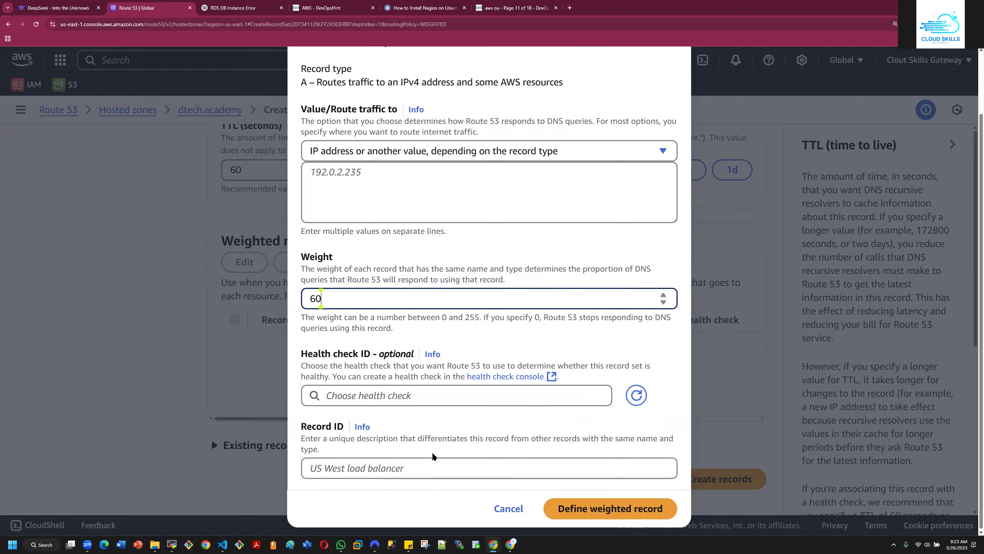
Check the available health checks for the weighted record, and cancel its definition together with the record creation
click(408, 394)
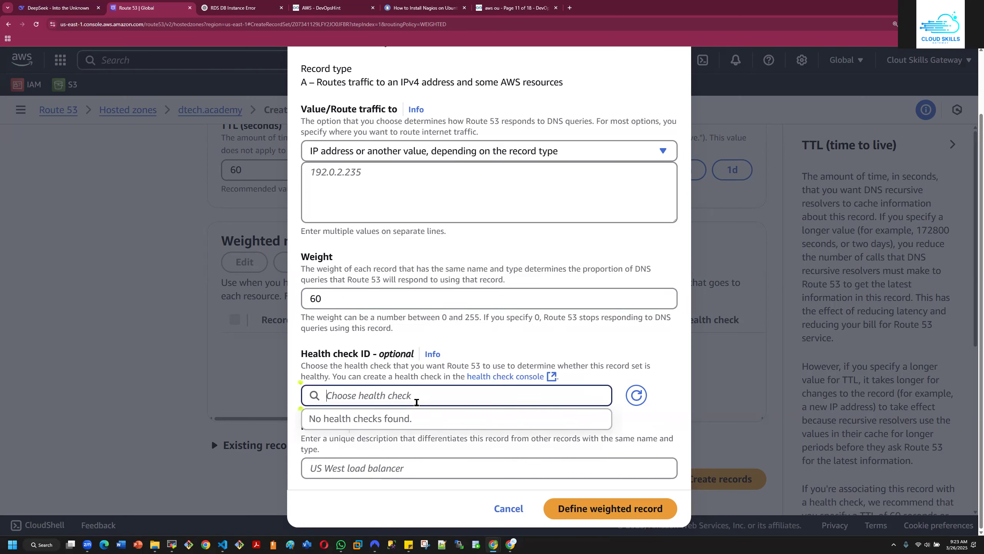
click(297, 359)
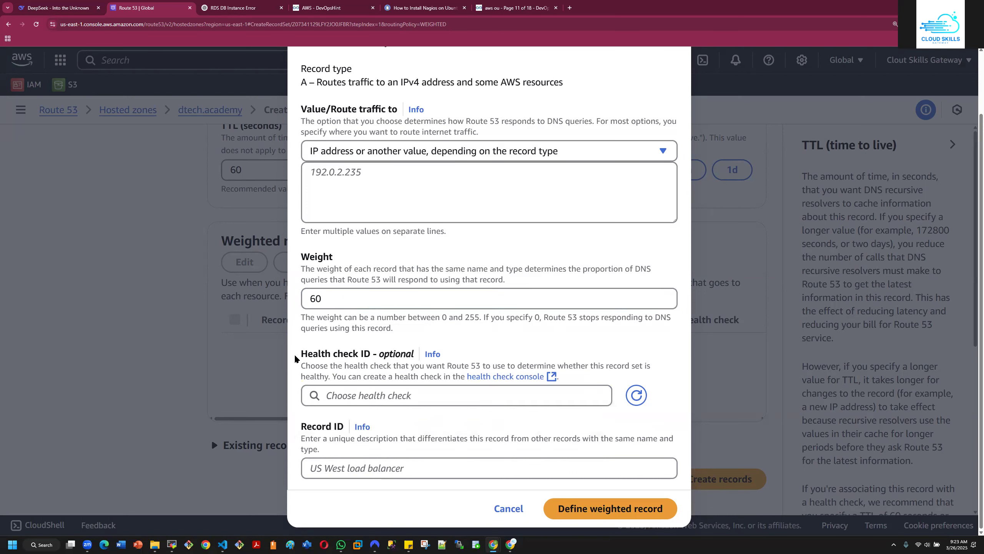
click(389, 471)
click(505, 510)
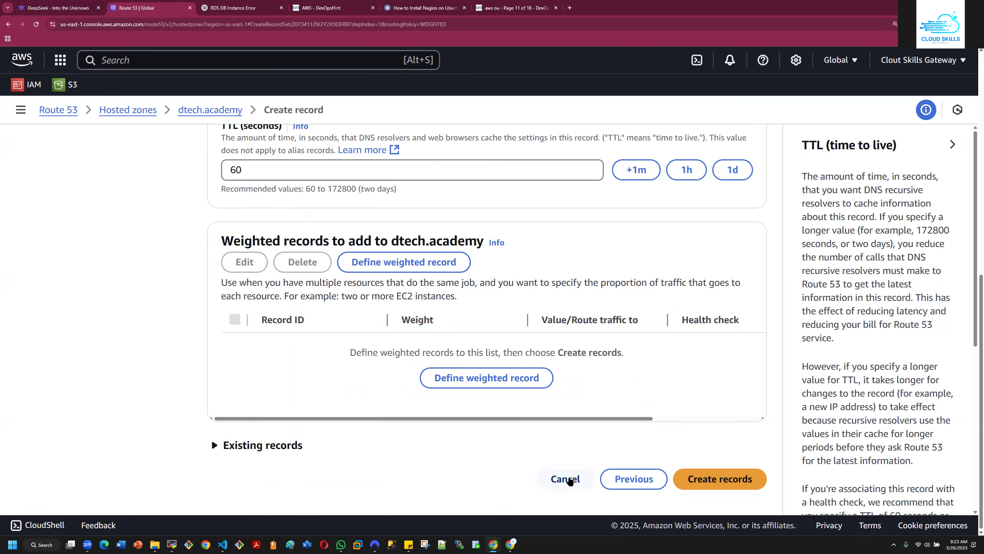
click(569, 481)
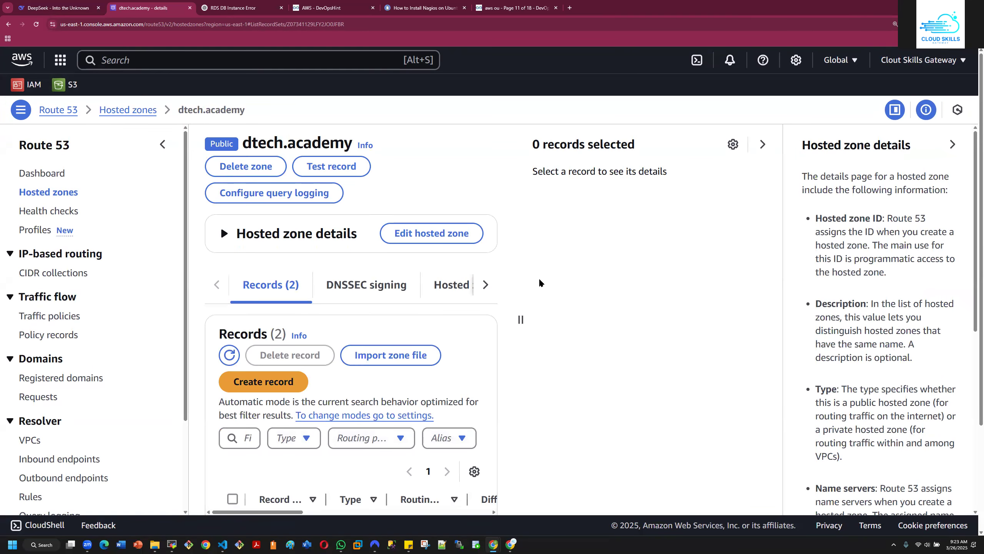
Open the dtech.academy hosted zone for editing, review its settings and tags, and leave without saving
click(440, 237)
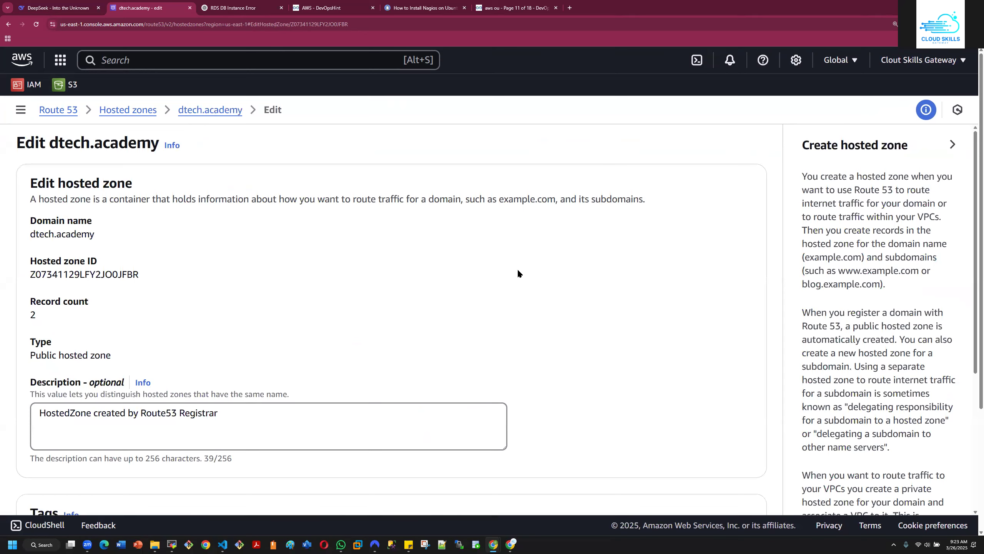
scroll(483, 282, down, 5)
scroll(409, 289, up, 5)
scroll(540, 344, down, 5)
click(643, 479)
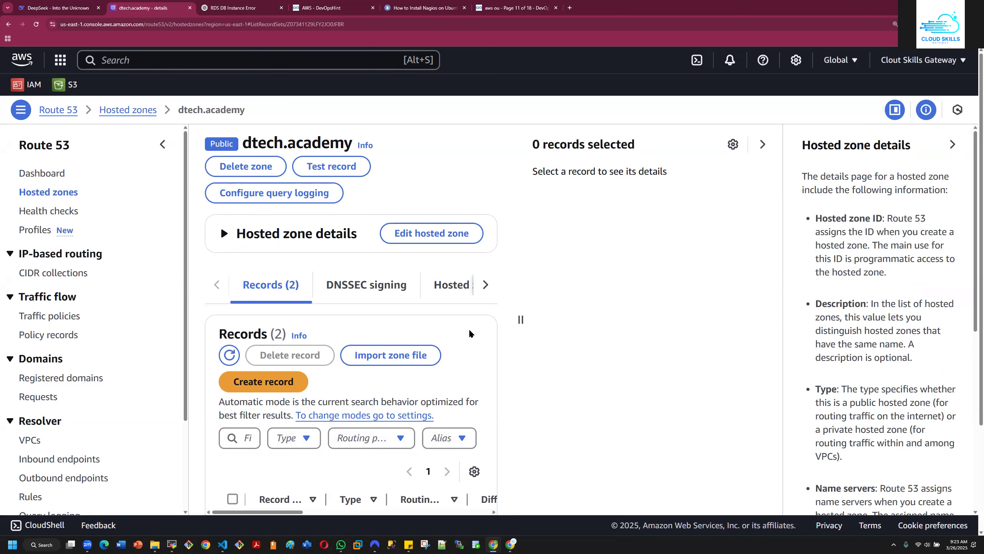
Start a new record in dtech.academy, look through all the available routing policies, and cancel the record creation
click(285, 378)
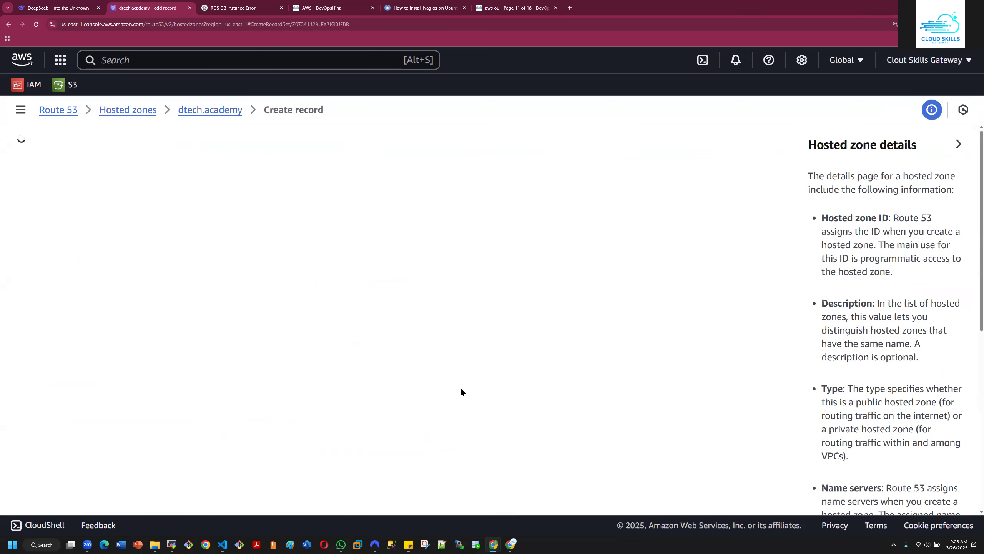
click(952, 145)
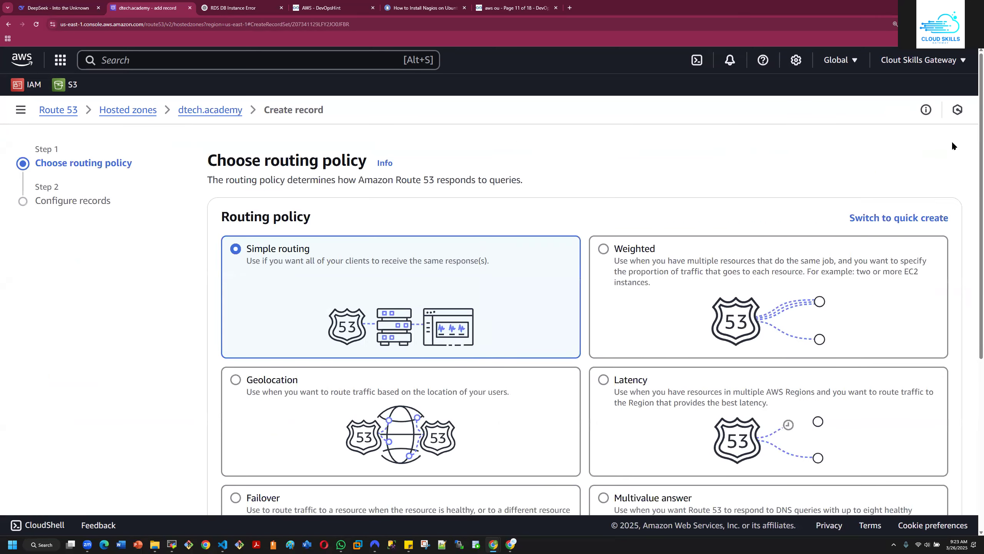
scroll(797, 273, down, 3)
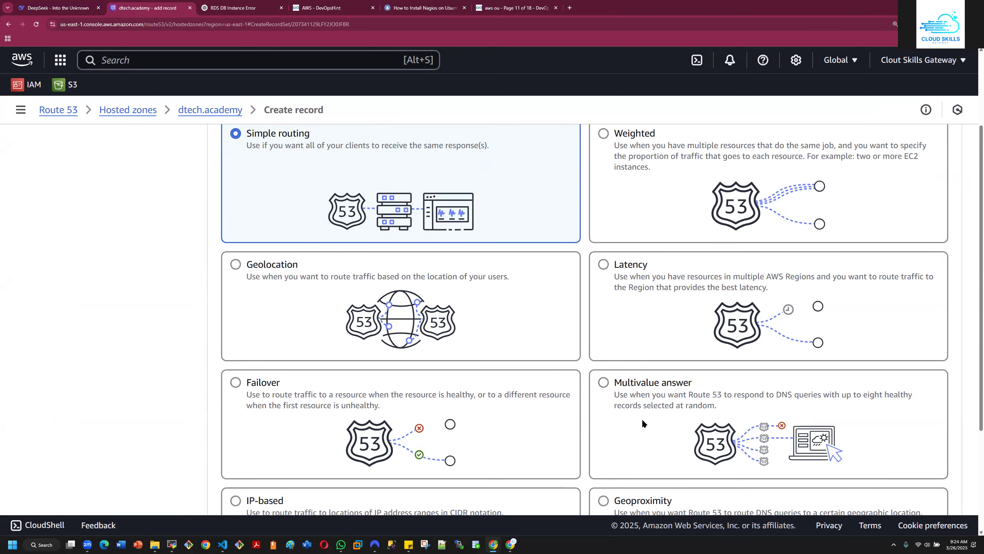
scroll(613, 403, down, 4)
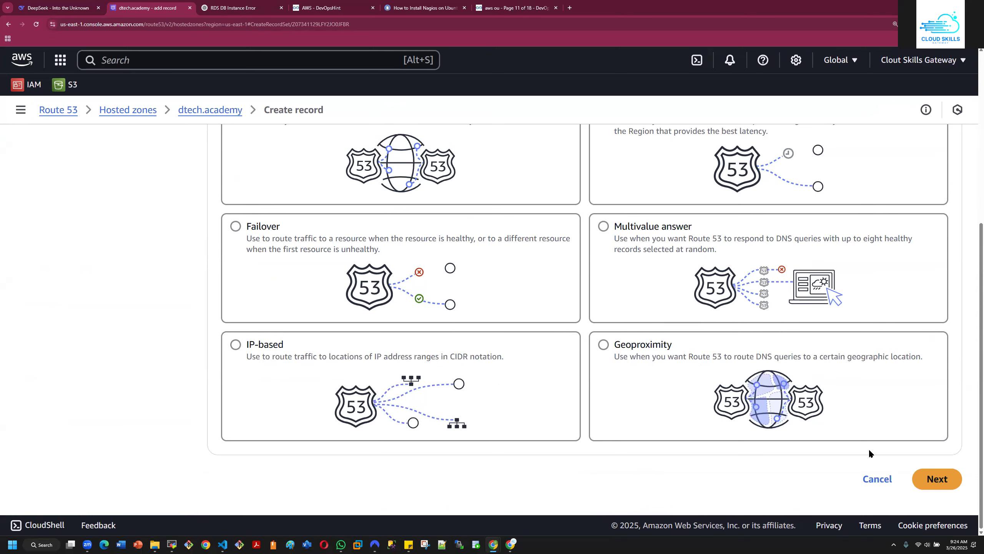
scroll(739, 466, up, 7)
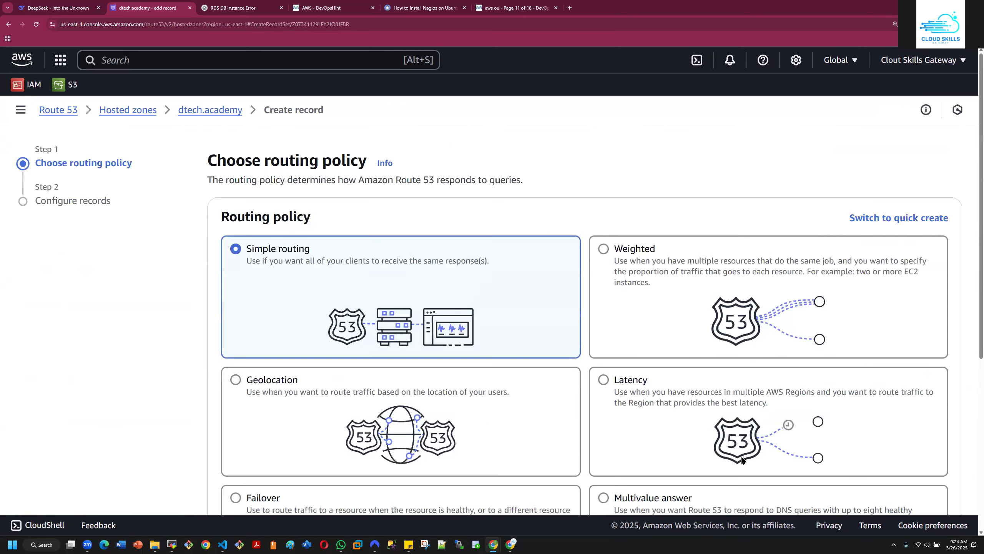
scroll(600, 384, down, 7)
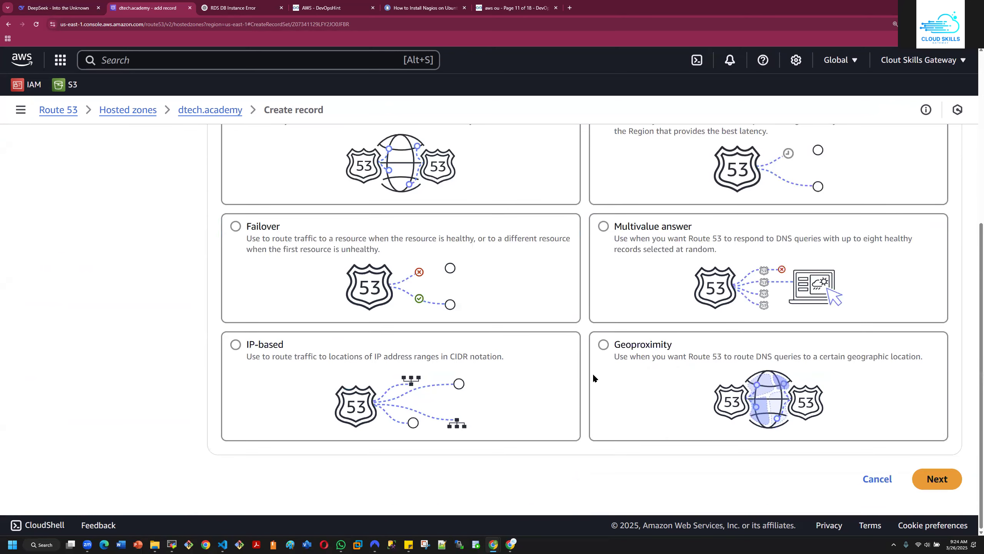
click(878, 479)
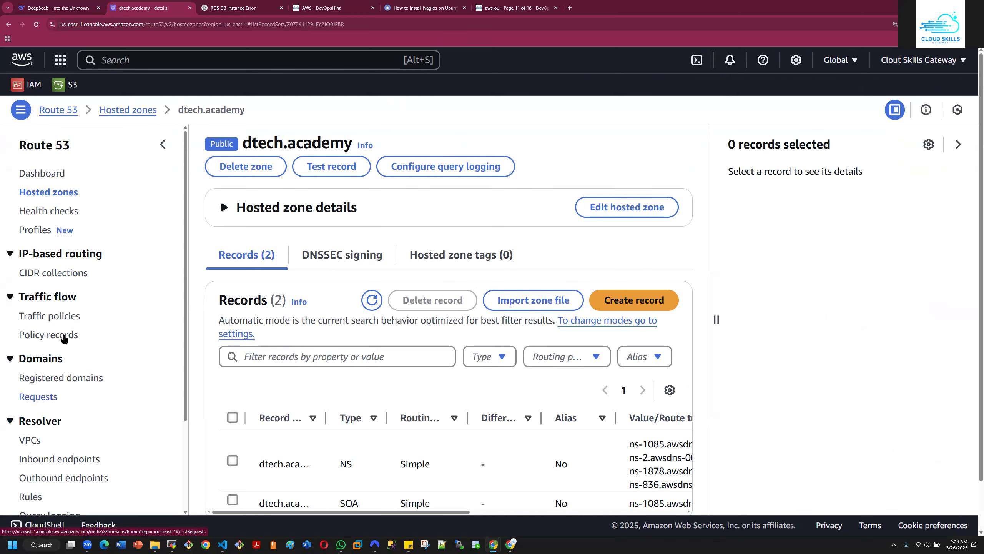
Check the domain registration requests and return to the list of hosted zones
click(39, 397)
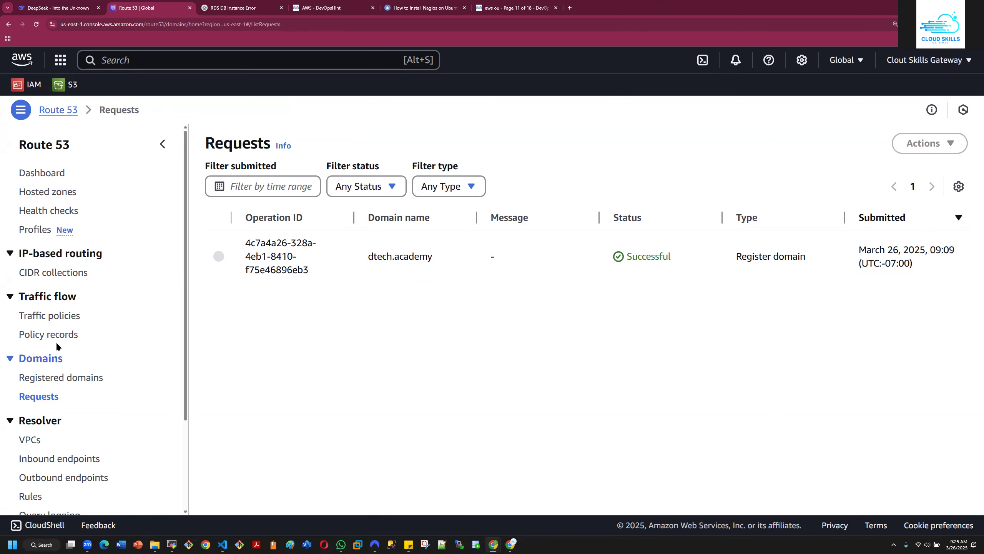
click(60, 193)
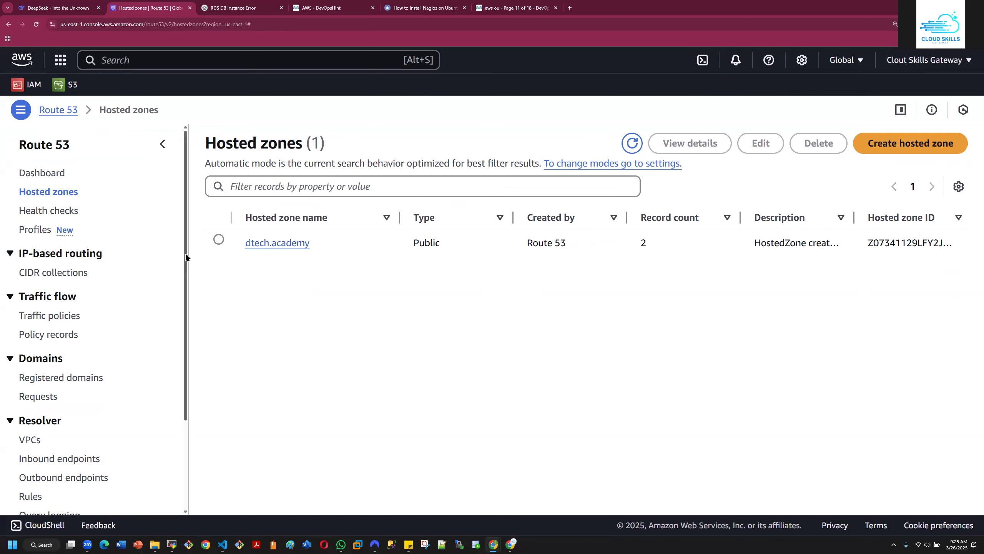
Start a new Route 53 health check named demo-helacheck, keeping Endpoint as its resource
click(69, 211)
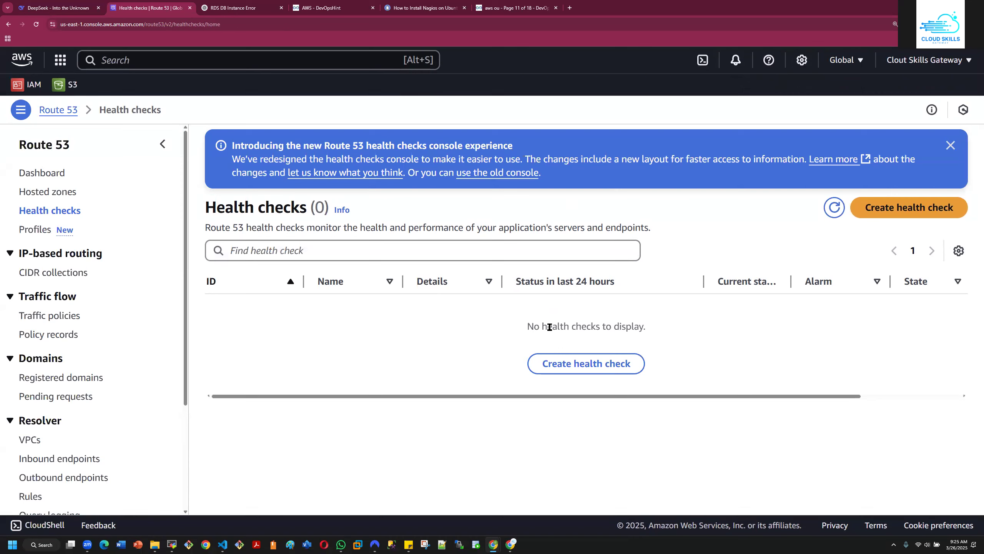
click(538, 365)
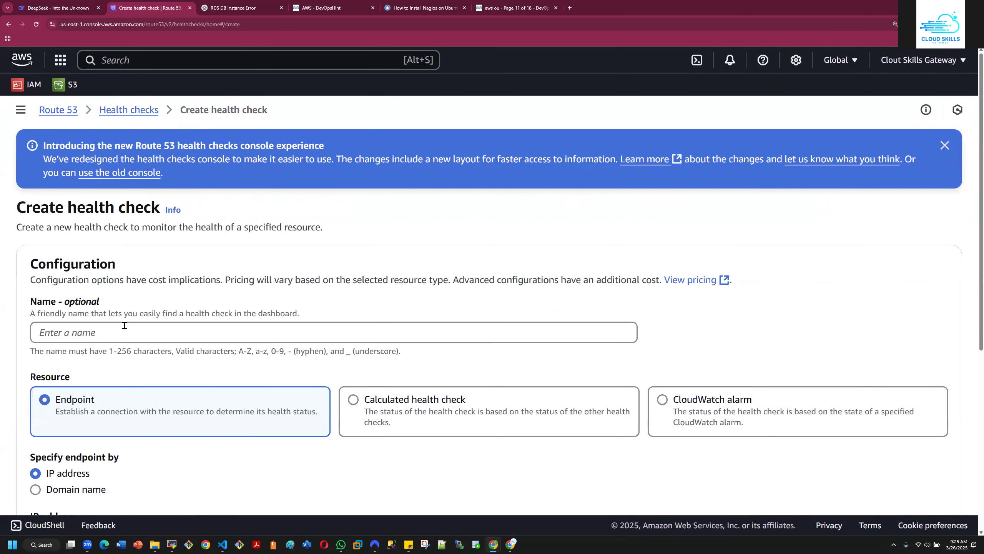
click(91, 332)
text(my)
key(BackSpace)
key(BackSpace)
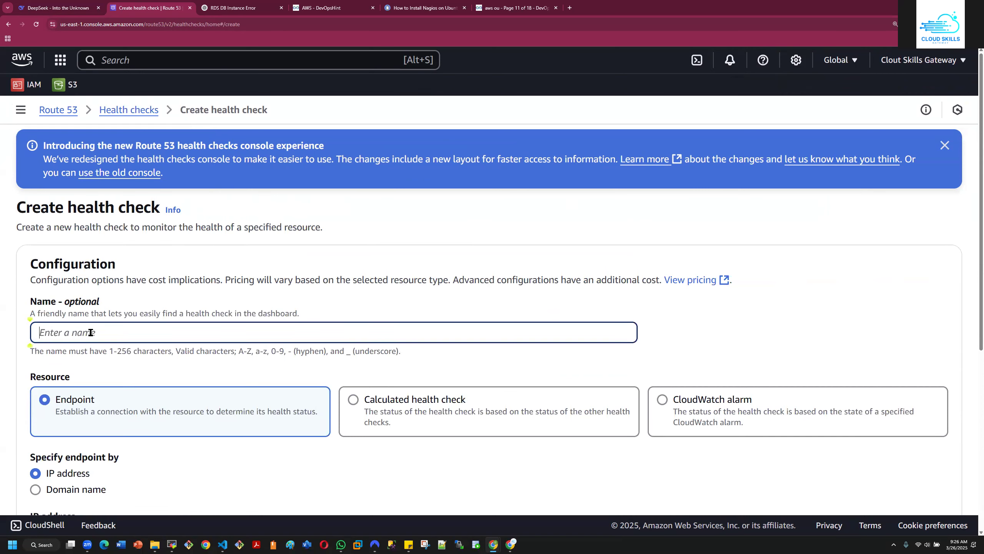
text(demo-hela)
text(check)
click(90, 355)
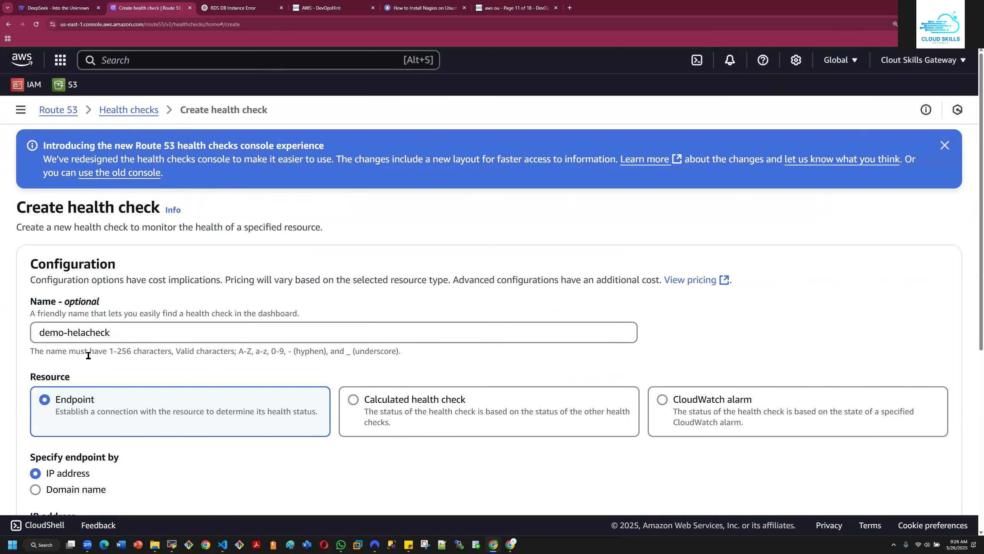
scroll(99, 354, down, 5)
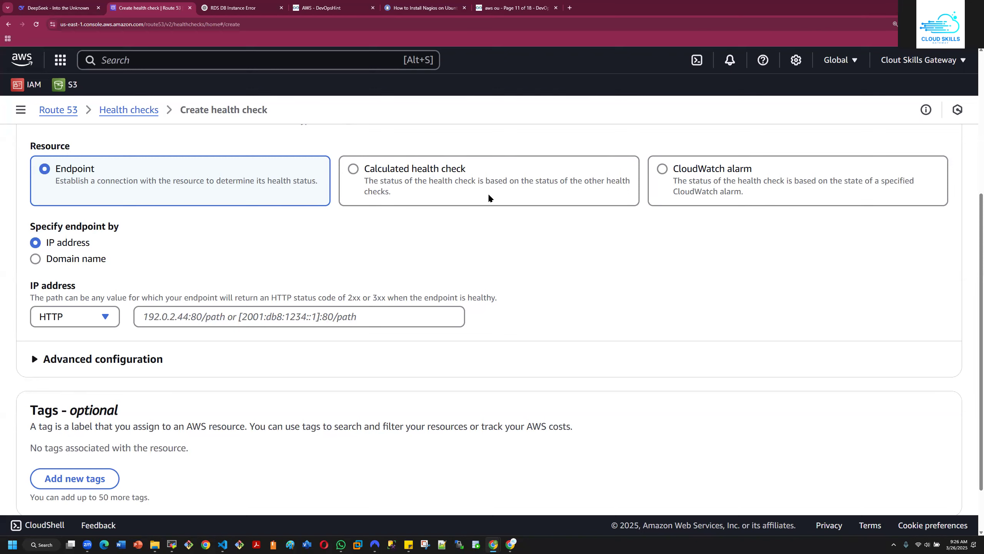
Look at the Calculated health check resource option and its list of health checks to monitor, and switch back to Endpoint
click(352, 169)
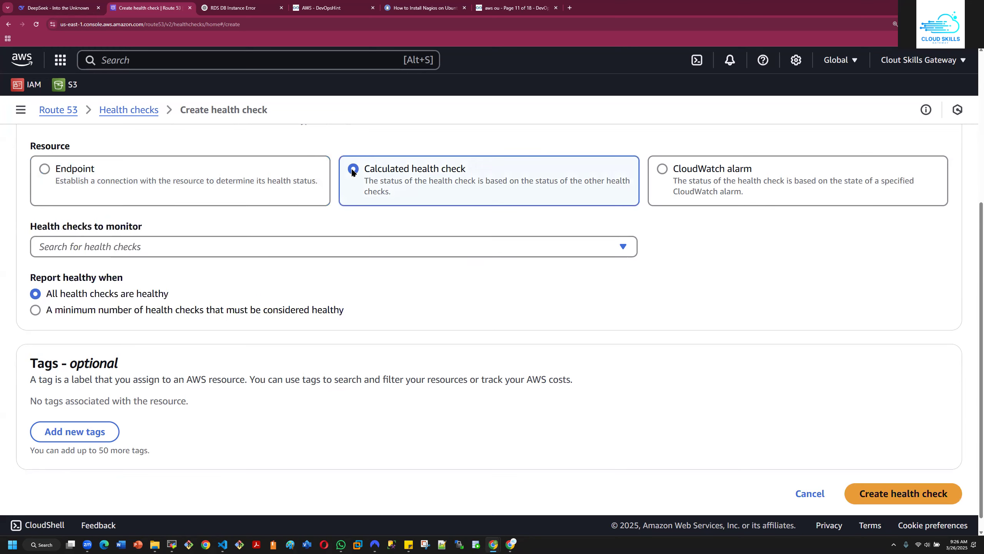
click(369, 243)
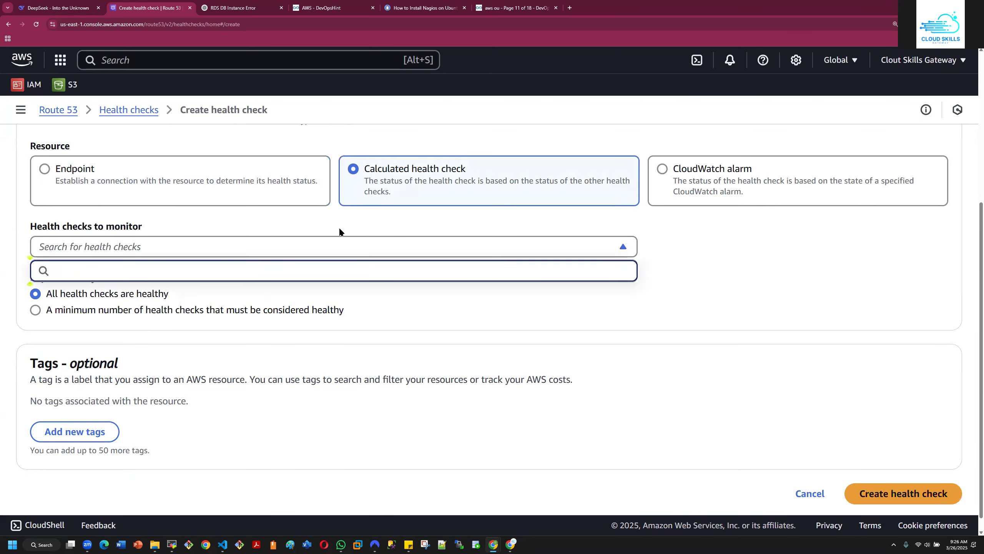
click(413, 213)
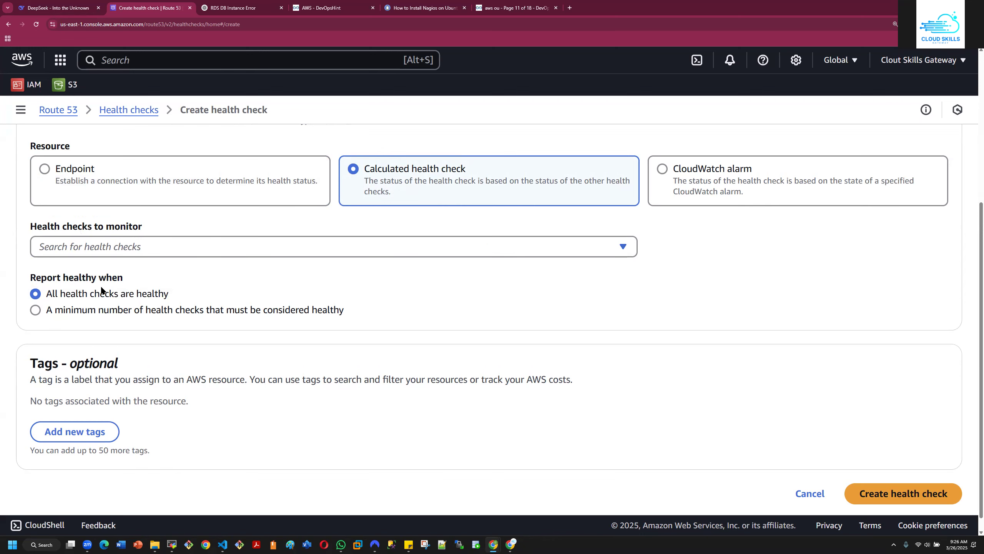
click(45, 169)
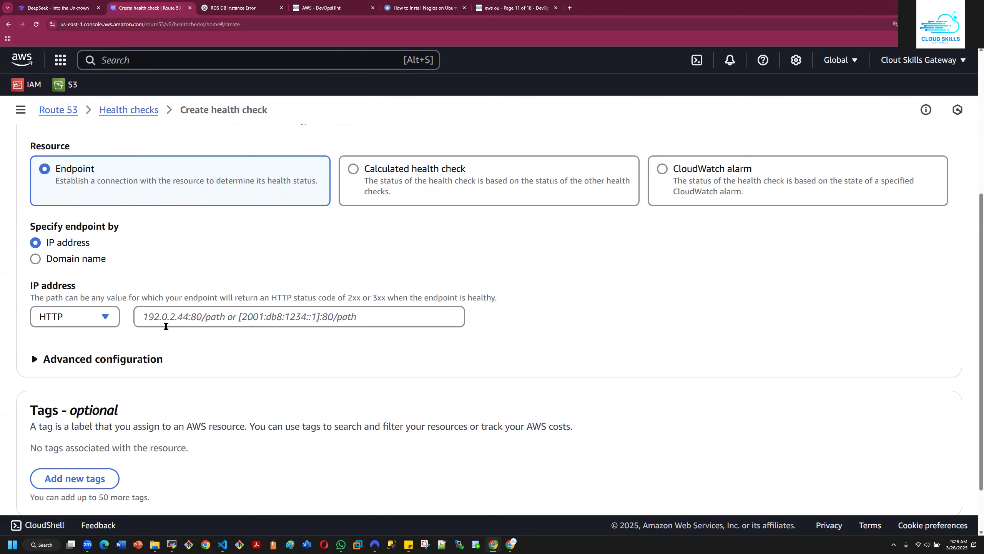
Compare the IP address and Domain name ways of specifying the endpoint, ending on IP address with its field left blank
click(195, 317)
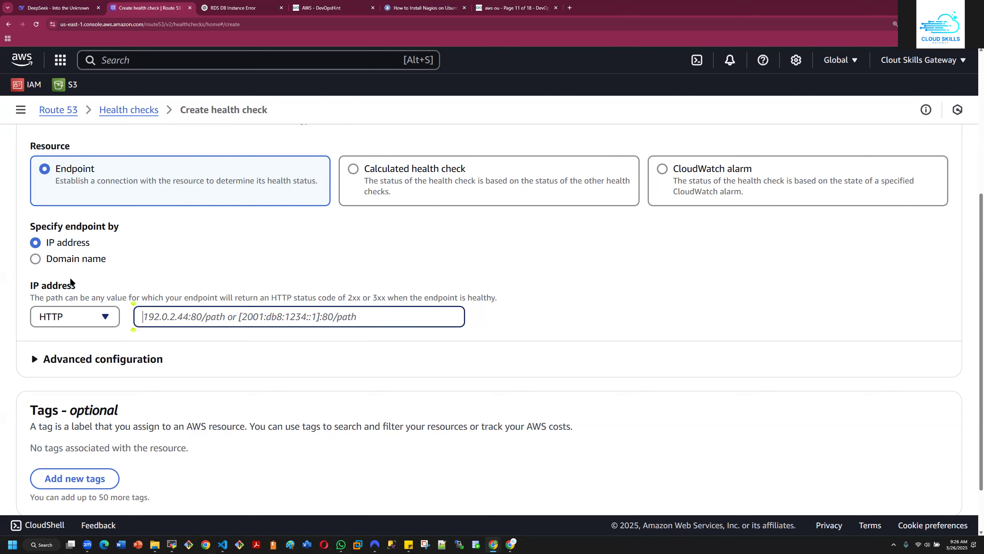
click(35, 258)
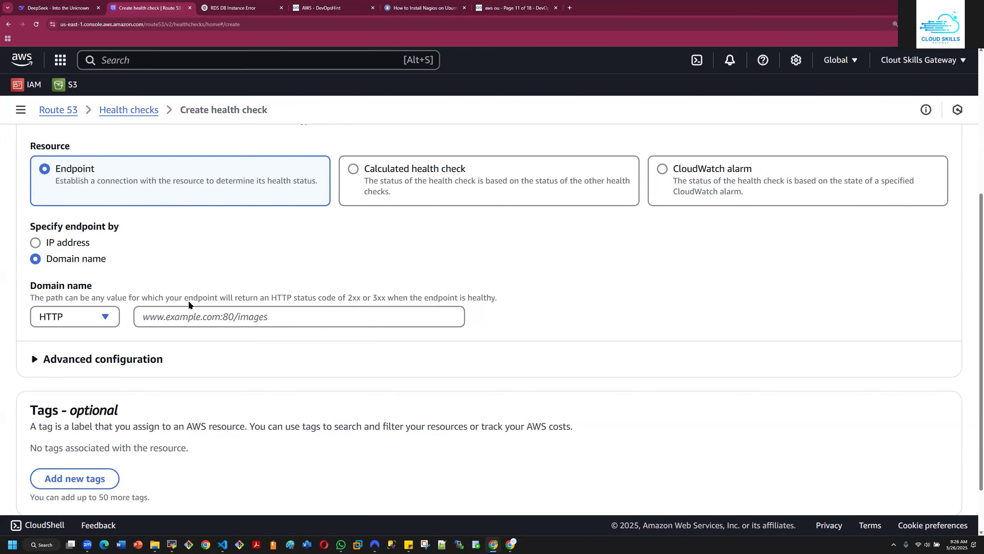
click(194, 318)
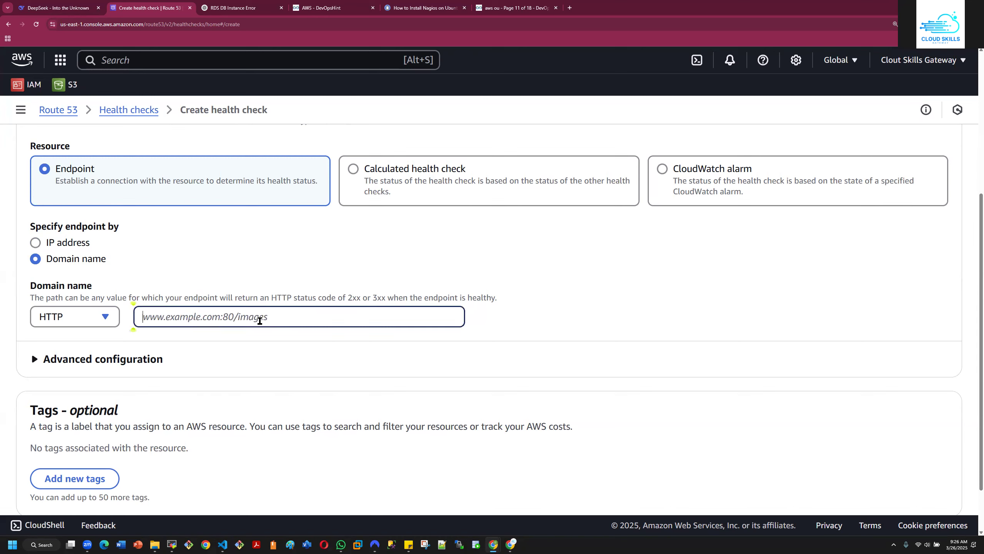
click(35, 243)
click(196, 324)
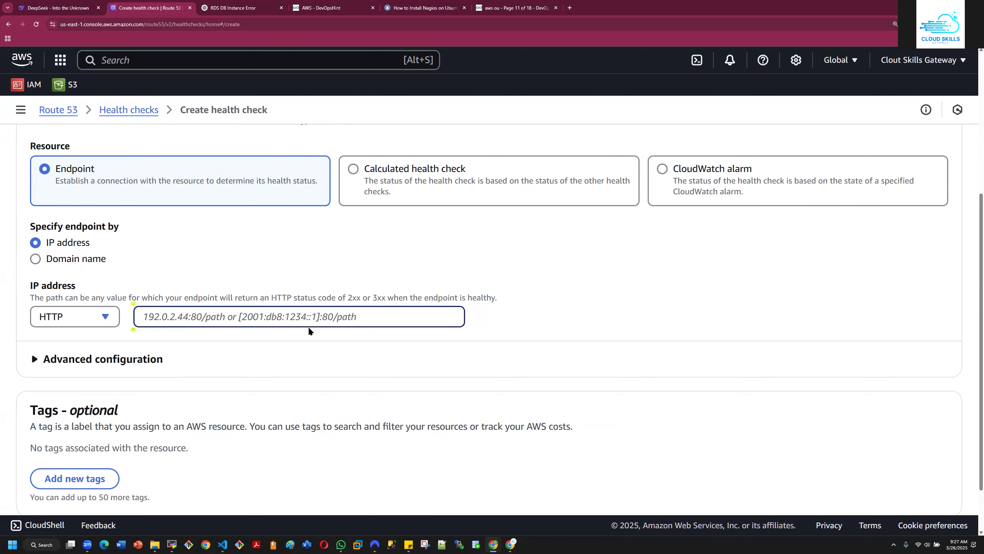
Look through the endpoint protocol options, trying HTTPS and ending on TCP
click(100, 316)
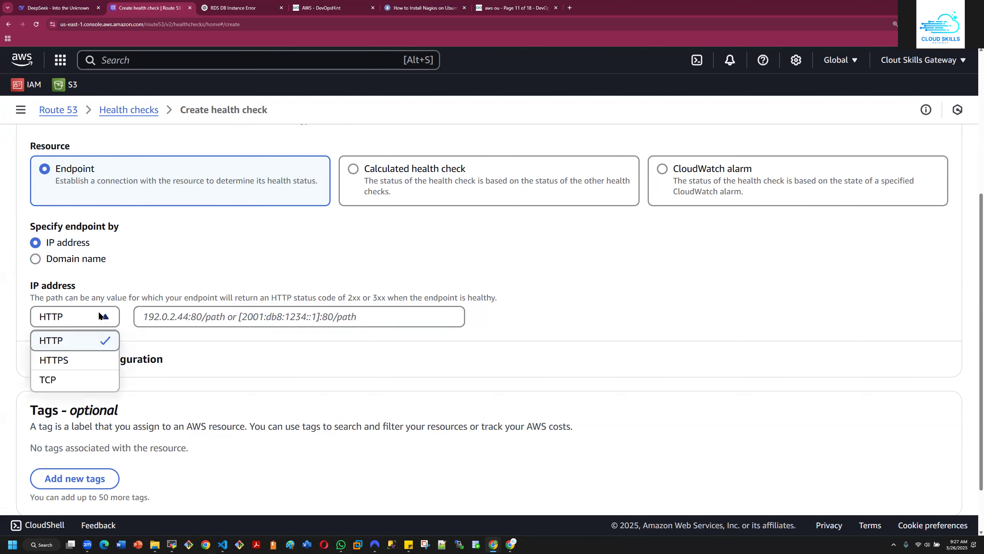
click(93, 364)
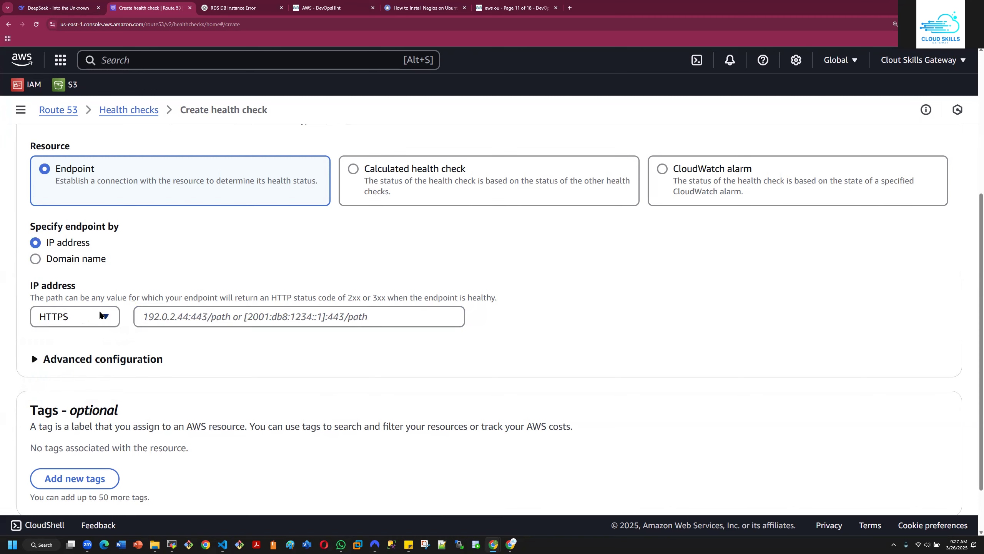
click(107, 315)
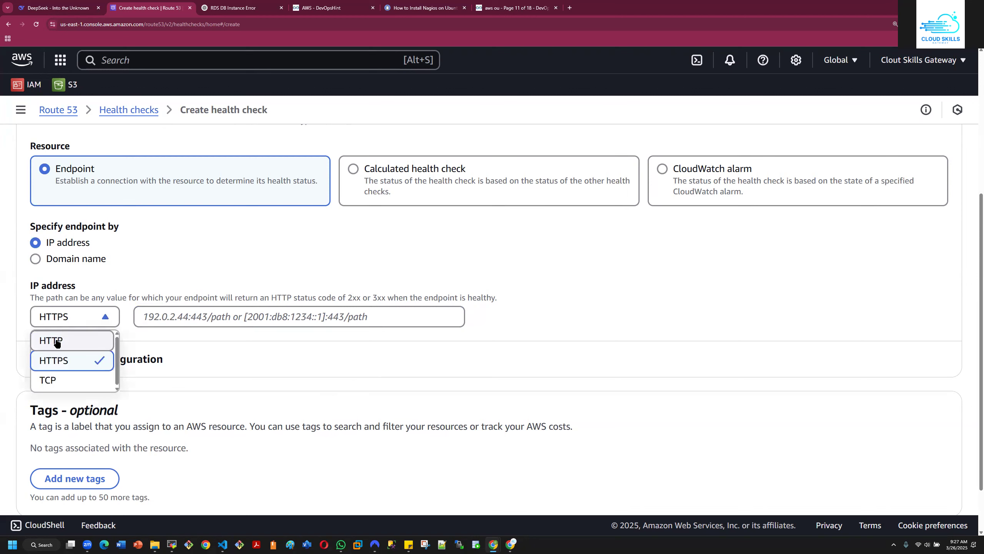
click(59, 380)
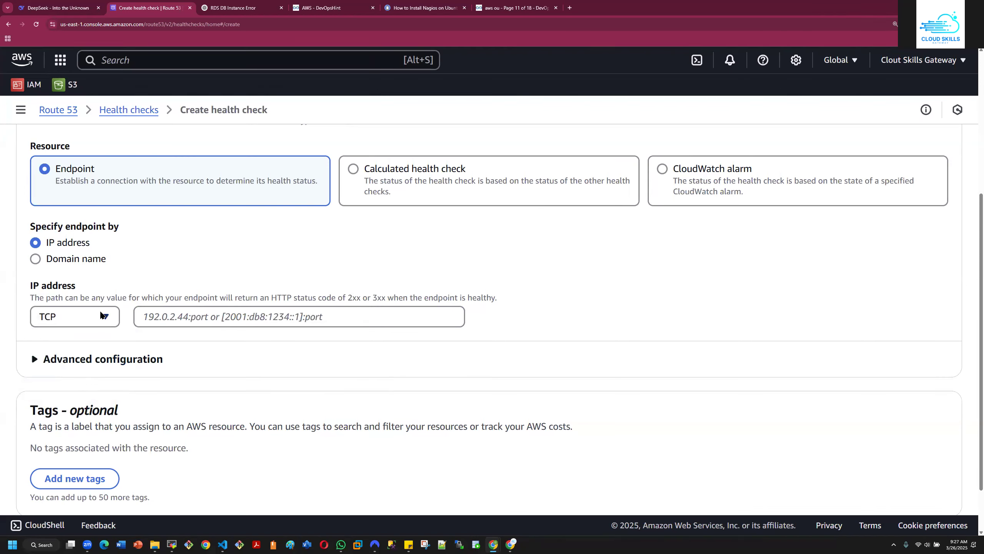
click(105, 316)
click(215, 347)
Review the health check's advanced configuration, including request interval, failure threshold and checker regions, and cancel its creation
scroll(238, 338, down, 2)
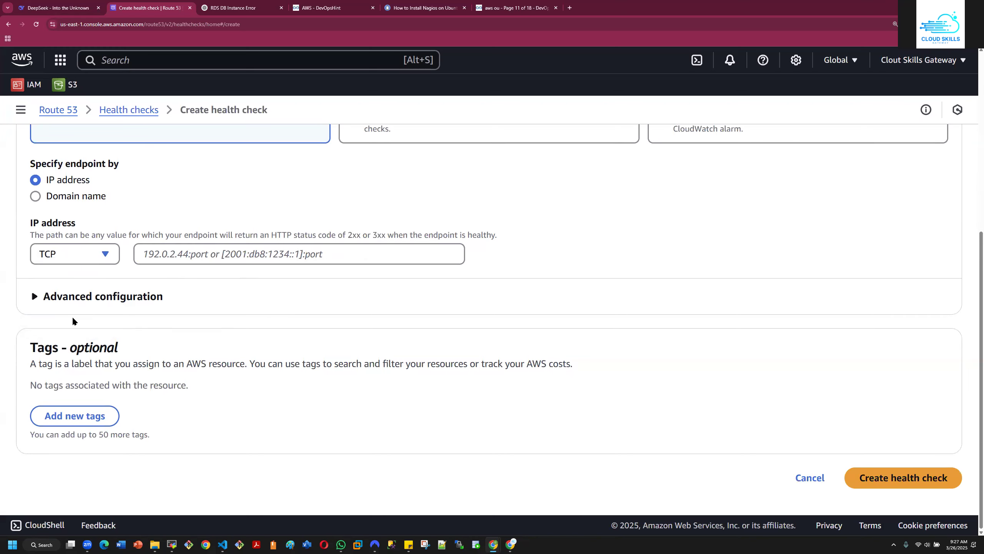
click(39, 298)
scroll(265, 354, down, 10)
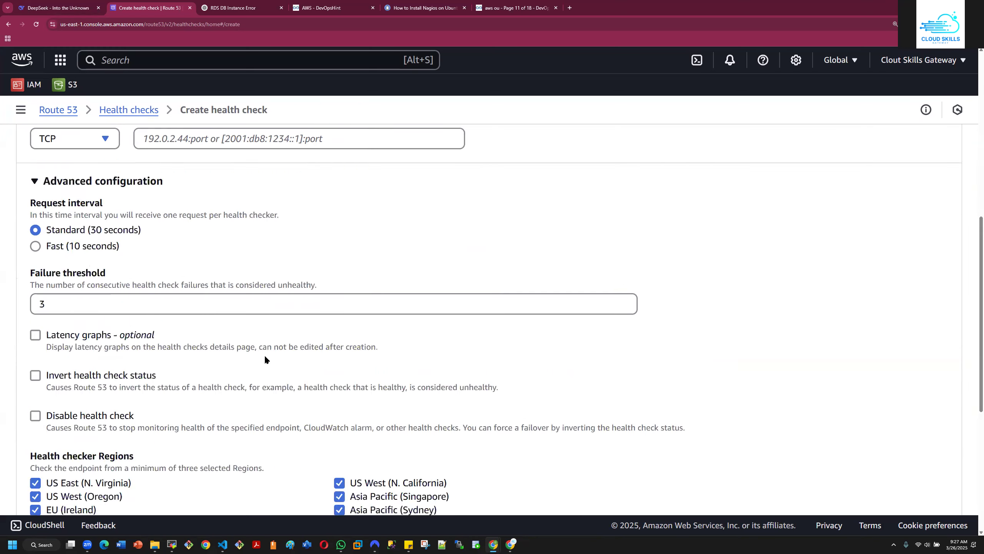
scroll(258, 360, up, 6)
scroll(246, 366, up, 5)
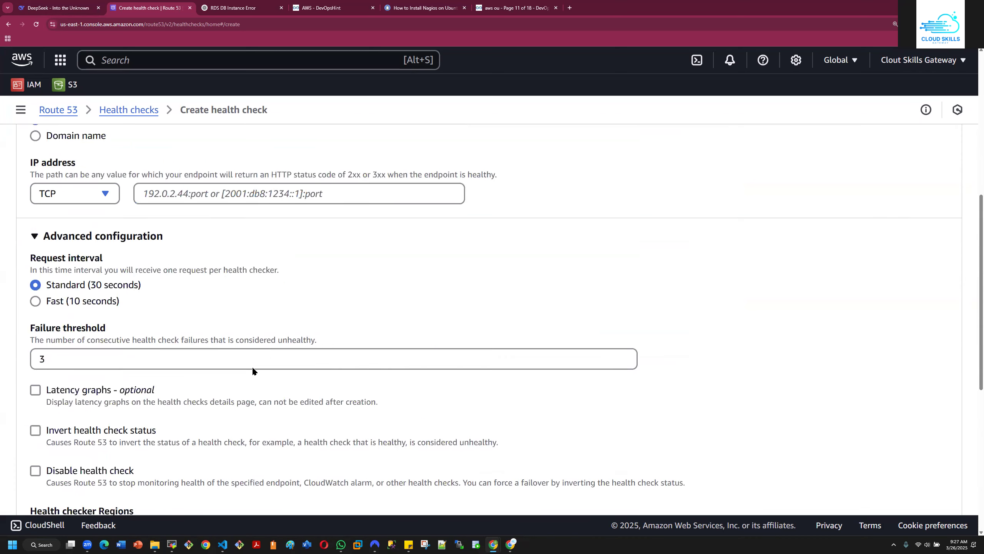
scroll(244, 362, down, 10)
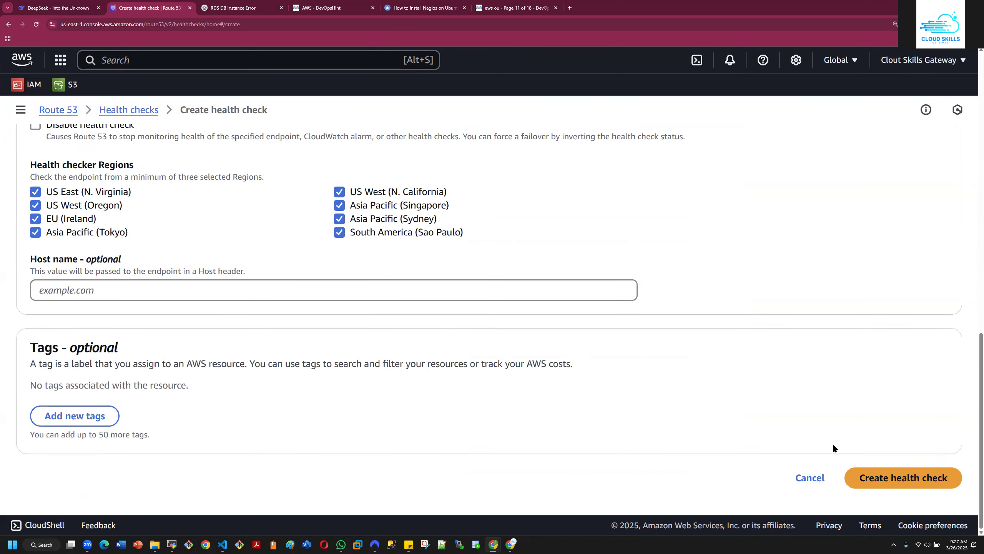
click(804, 478)
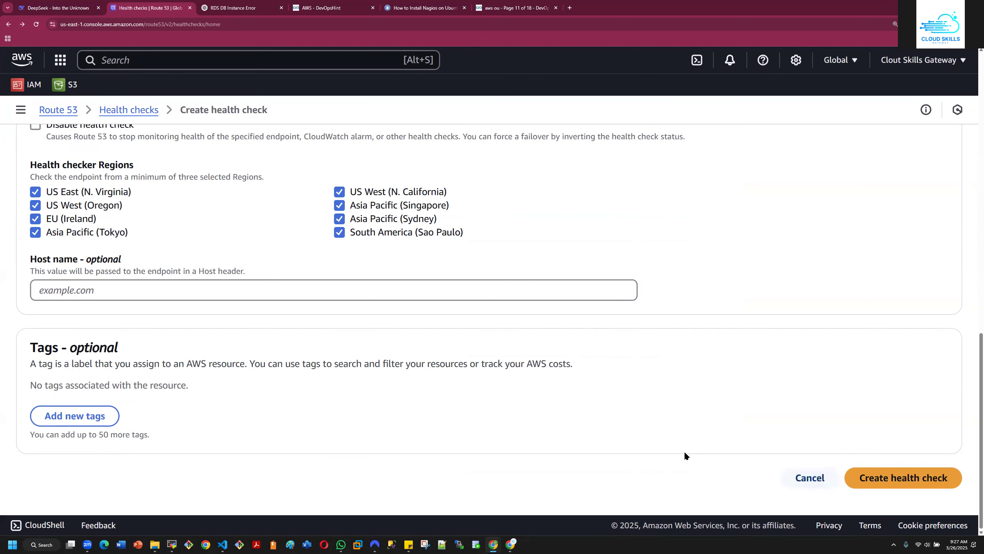